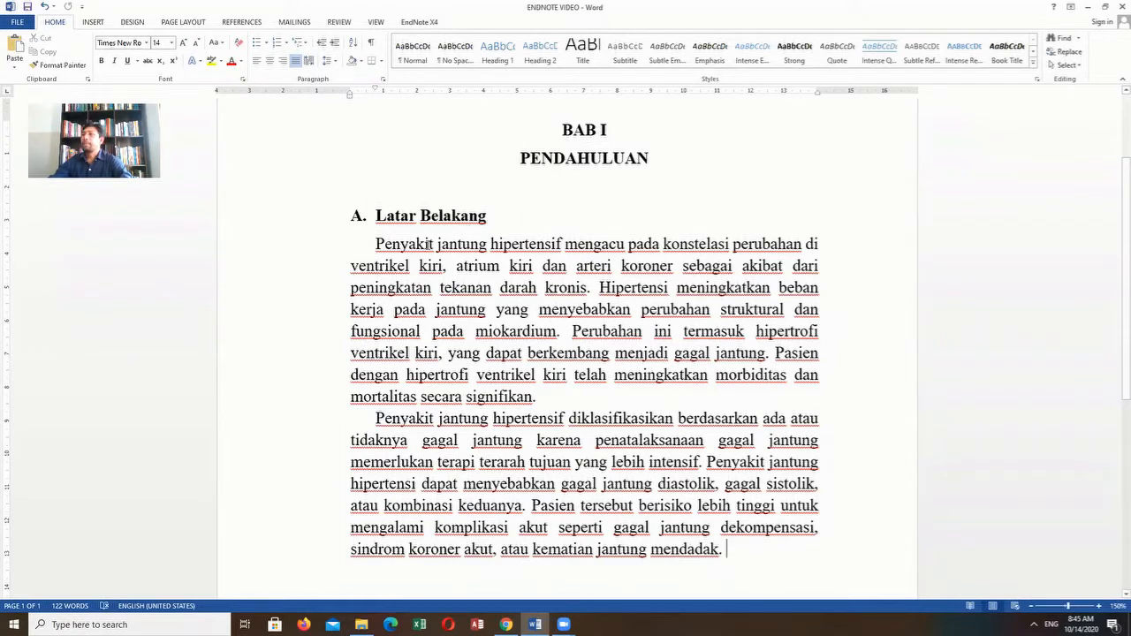
{"action": "left_click_drag", "start_coordinate": [375, 244], "coordinate": [726, 552]}
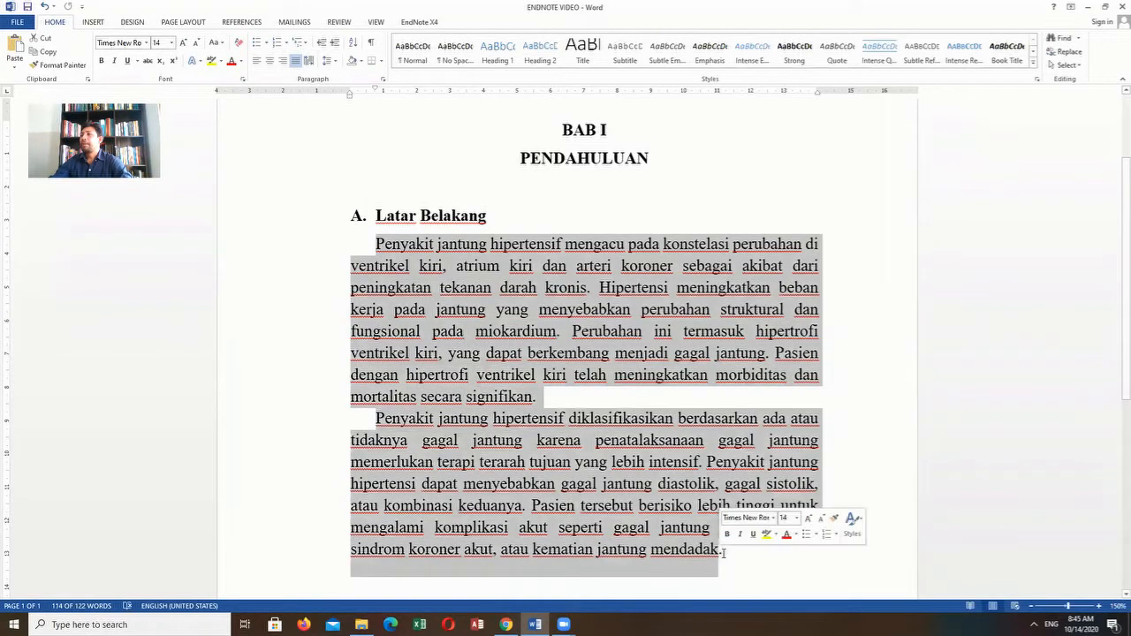
{"action": "left_click", "coordinate": [554, 406]}
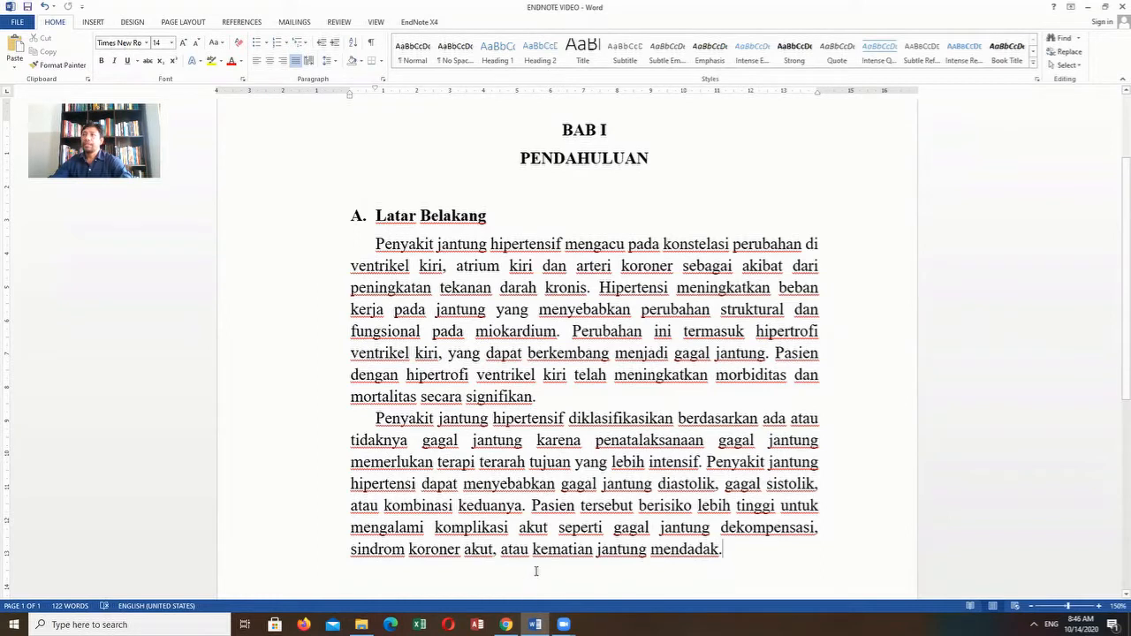
- Switch to Chrome and bring up the already open Google search page
{"action": "mouse_move", "coordinate": [506, 625]}
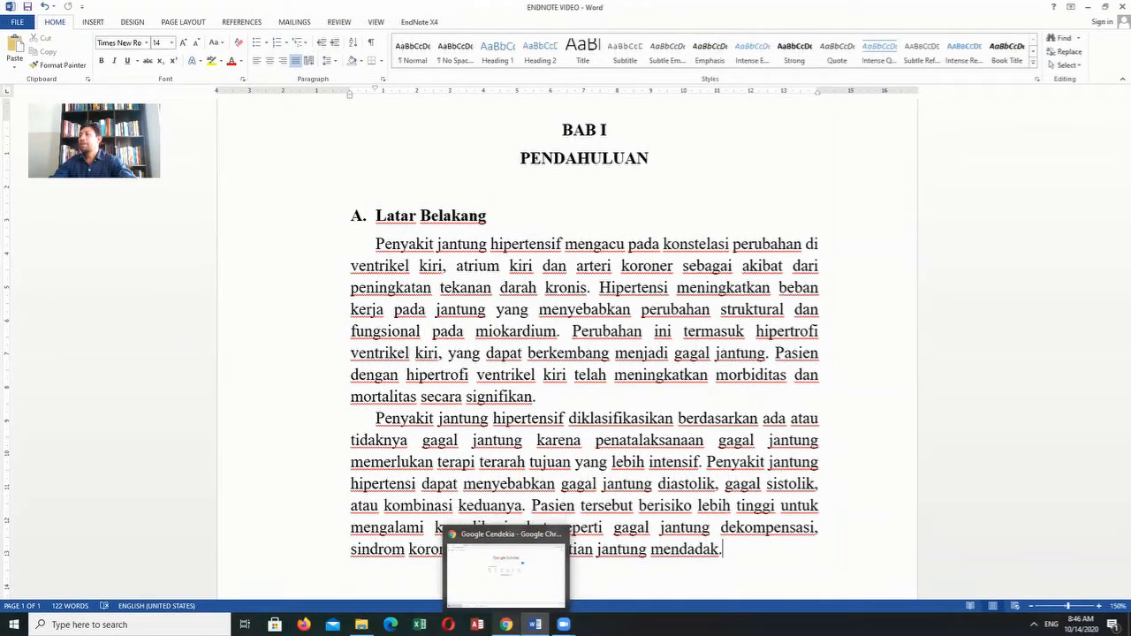
{"action": "left_click", "coordinate": [506, 570]}
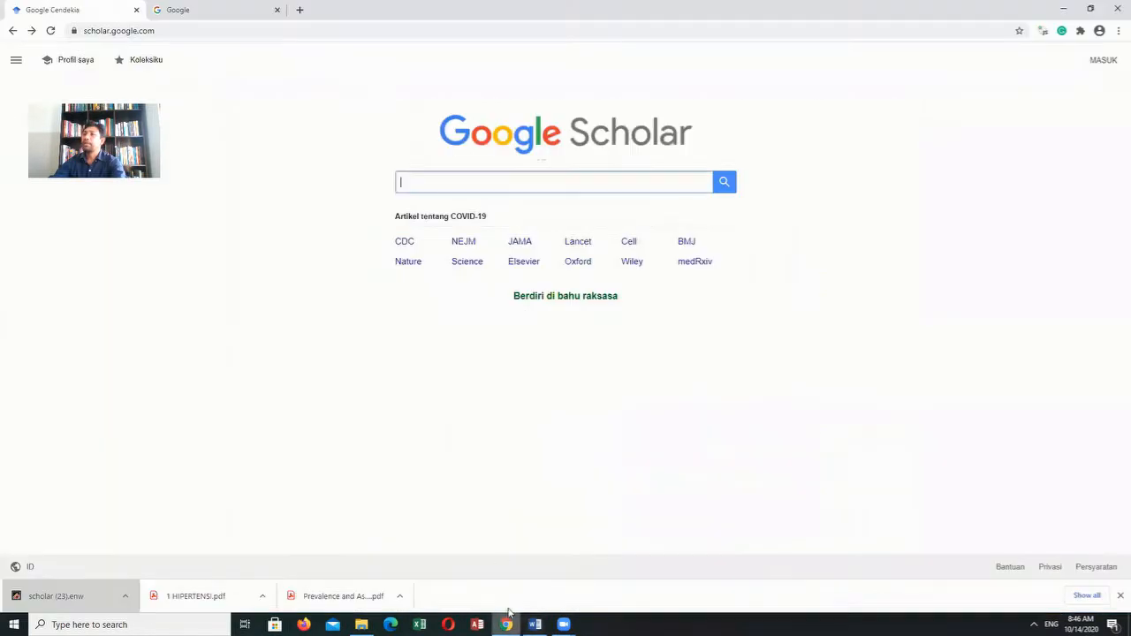
{"action": "left_click", "coordinate": [207, 16]}
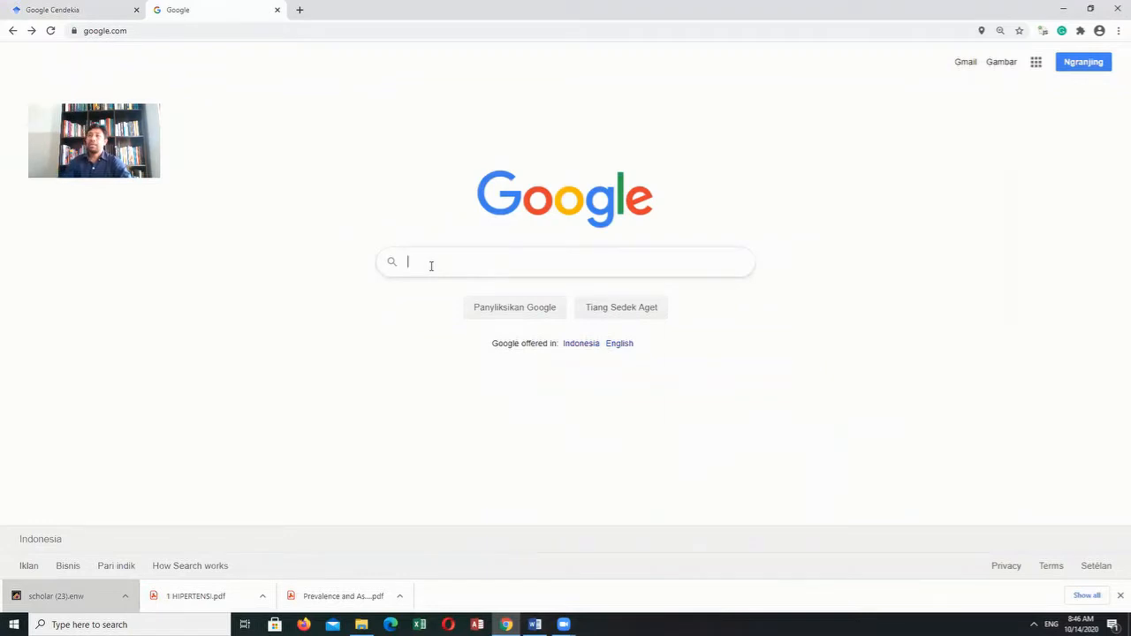
{"action": "type", "text": "hYPER"}
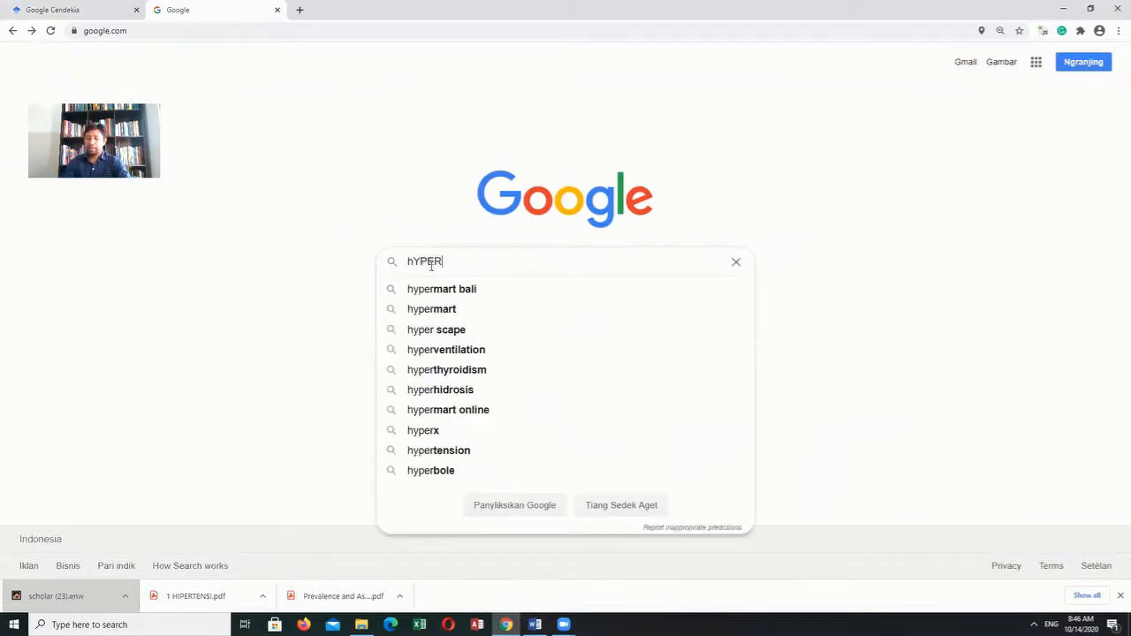
{"action": "type", "text": "TENSION"}
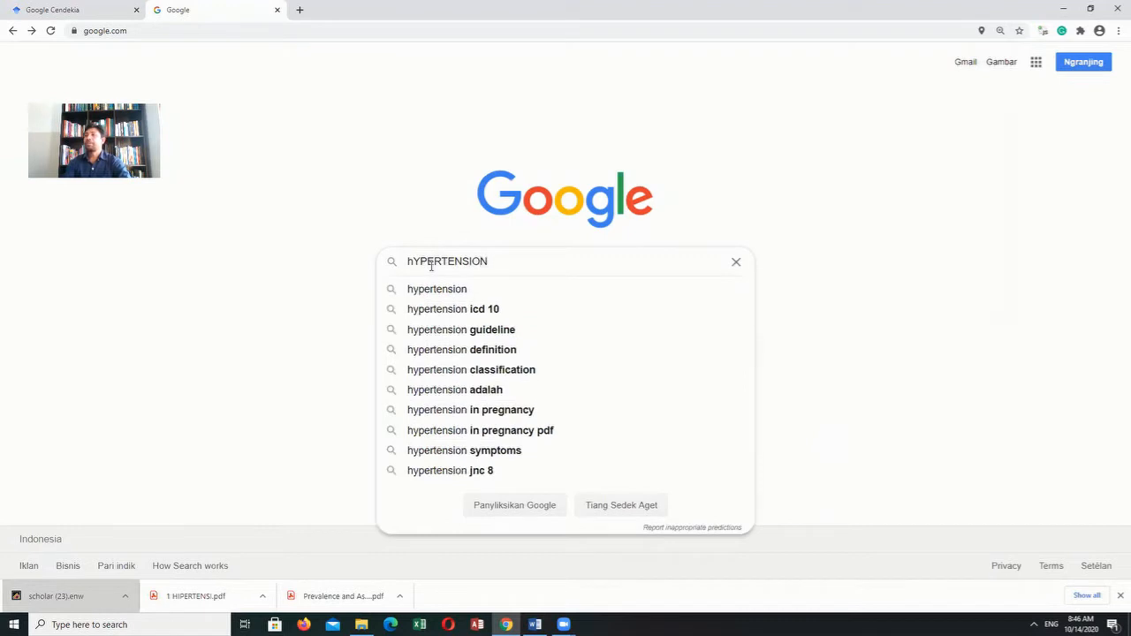
{"action": "key", "text": "BackSpace"}
{"action": "key", "text": "BackSpace"}
{"action": "key", "text": "BackSpace"}
{"action": "key", "text": "BackSpace"}
{"action": "key", "text": "BackSpace"}
{"action": "key", "text": "BackSpace"}
{"action": "key", "text": "BackSpace"}
{"action": "key", "text": "BackSpace"}
{"action": "key", "text": "BackSpace"}
{"action": "key", "text": "BackSpace"}
{"action": "key", "text": "BackSpace"}
{"action": "key", "text": "BackSpace"}
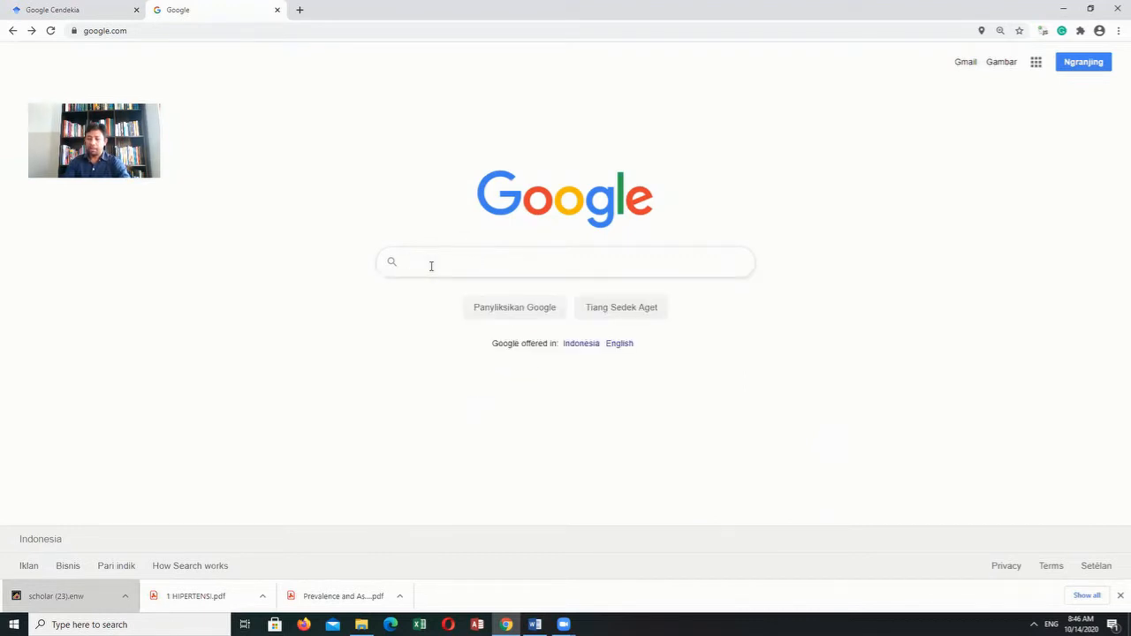
- Search Google for "Hypertension, ncbi"
{"action": "type", "text": "Hypertensi"}
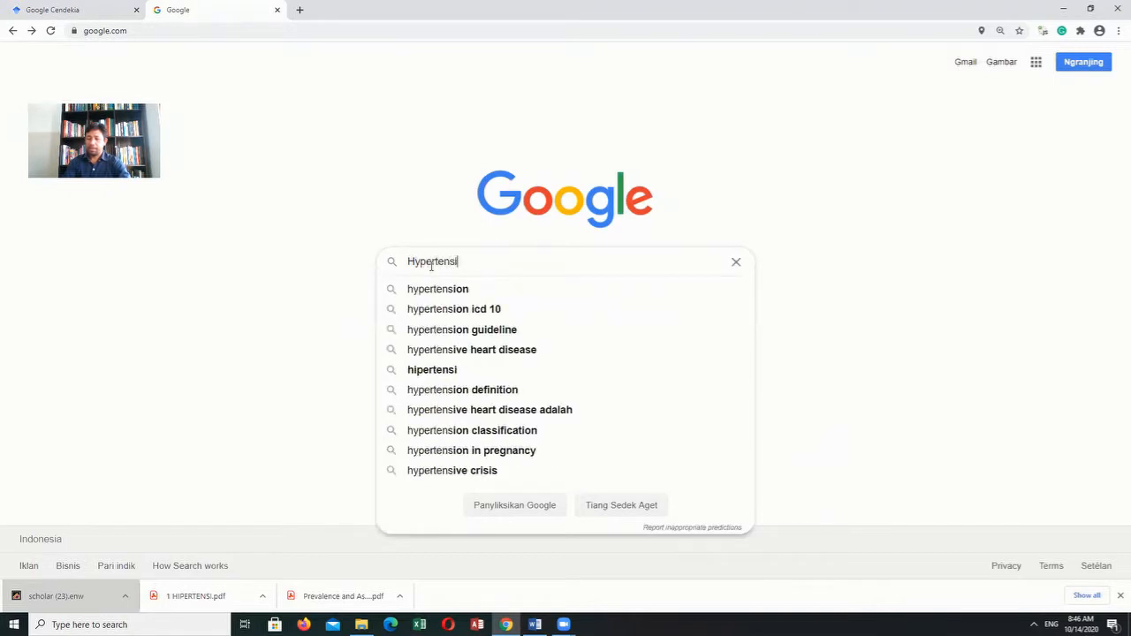
{"action": "type", "text": "on"}
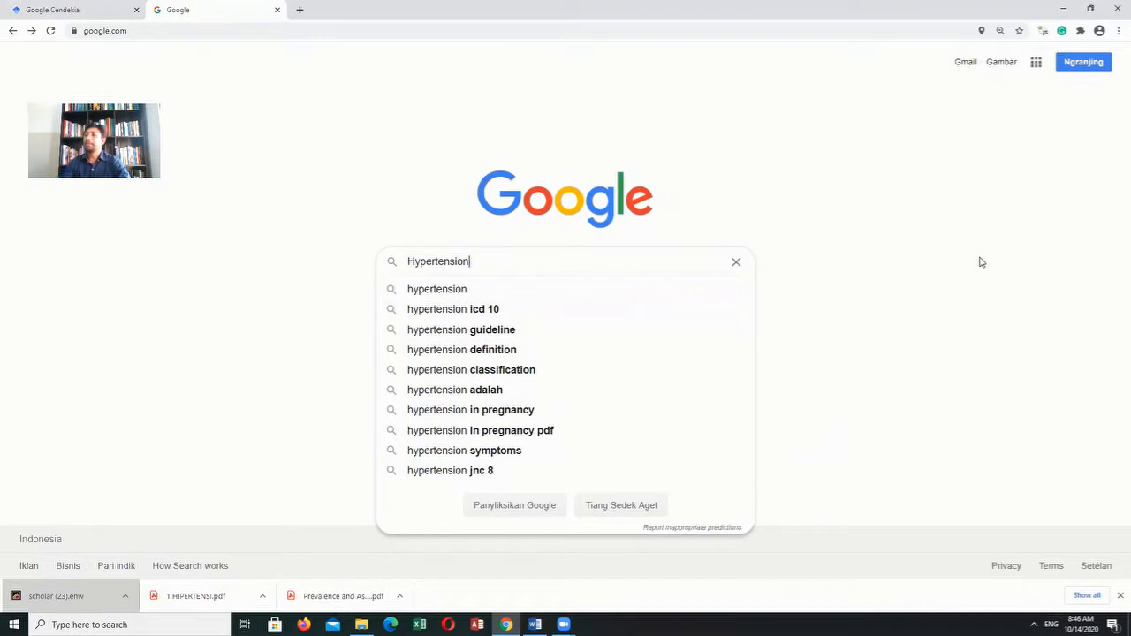
{"action": "type", "text": ", ncbi"}
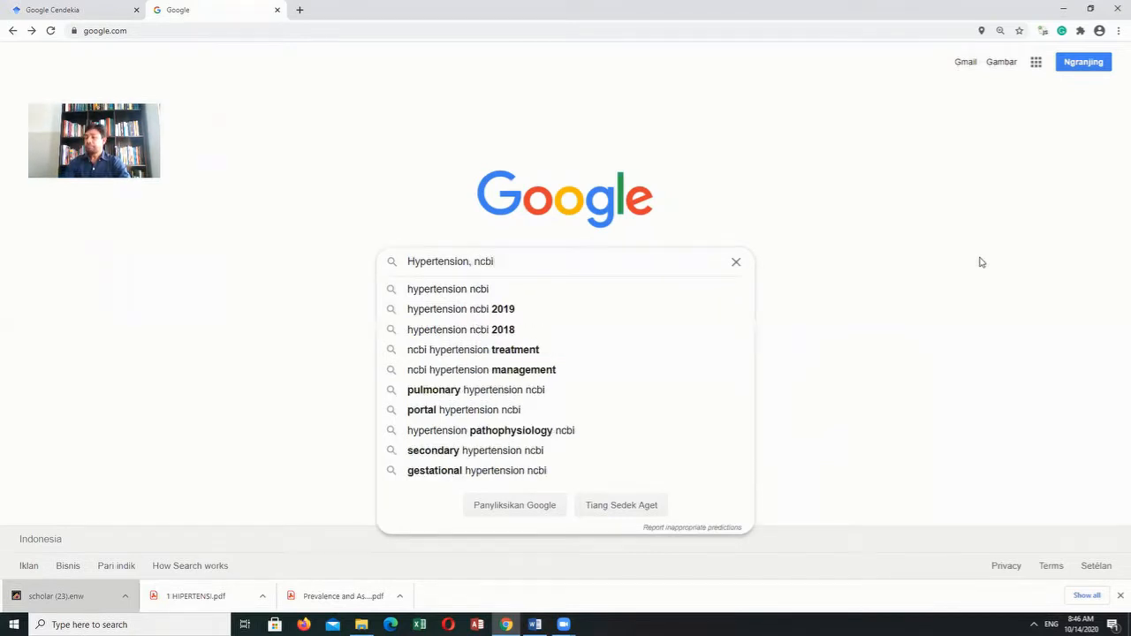
{"action": "key", "text": "Return"}
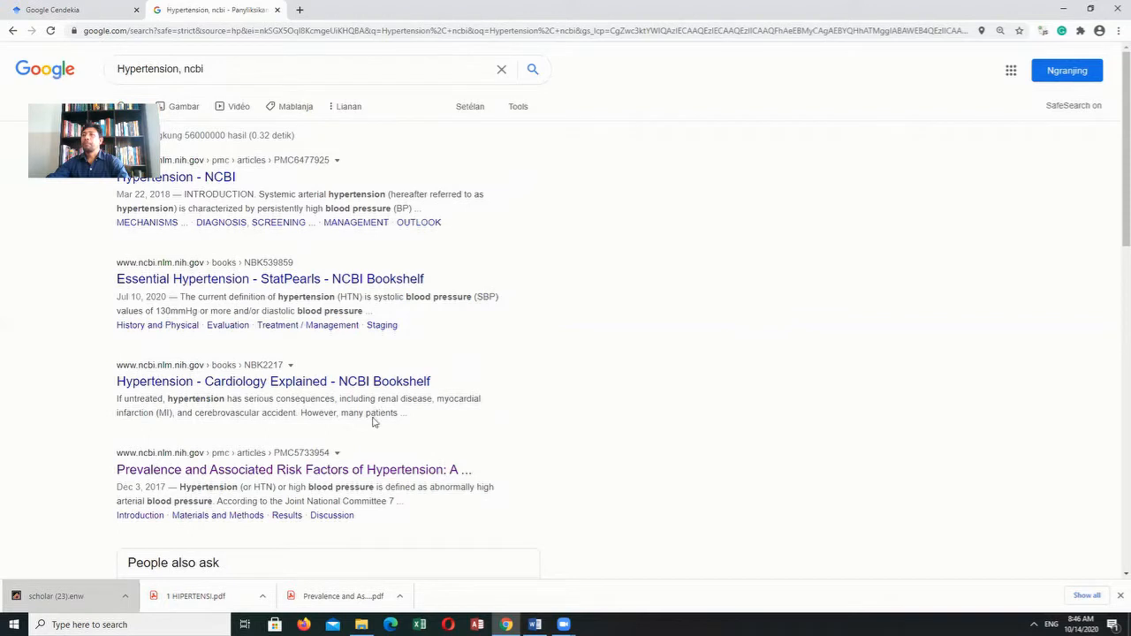
- Open the search result "Prevalence and Associated Risk Factors of Hypertension" in a new tab
{"action": "scroll", "coordinate": [372, 422], "scroll_direction": "down", "scroll_amount": 1}
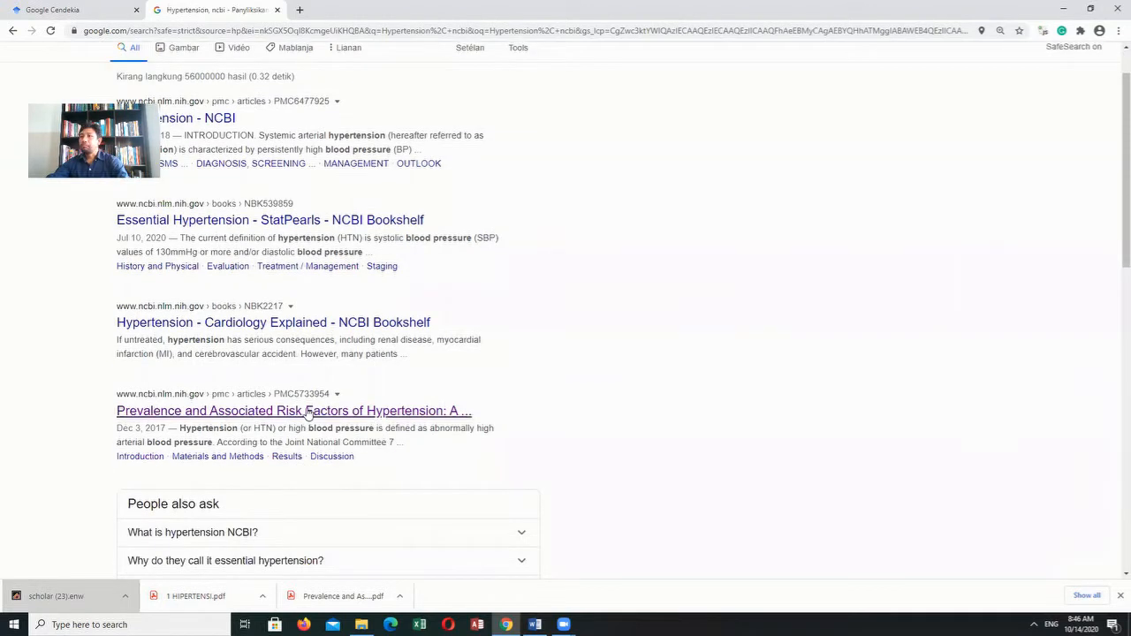
{"action": "right_click", "coordinate": [305, 414]}
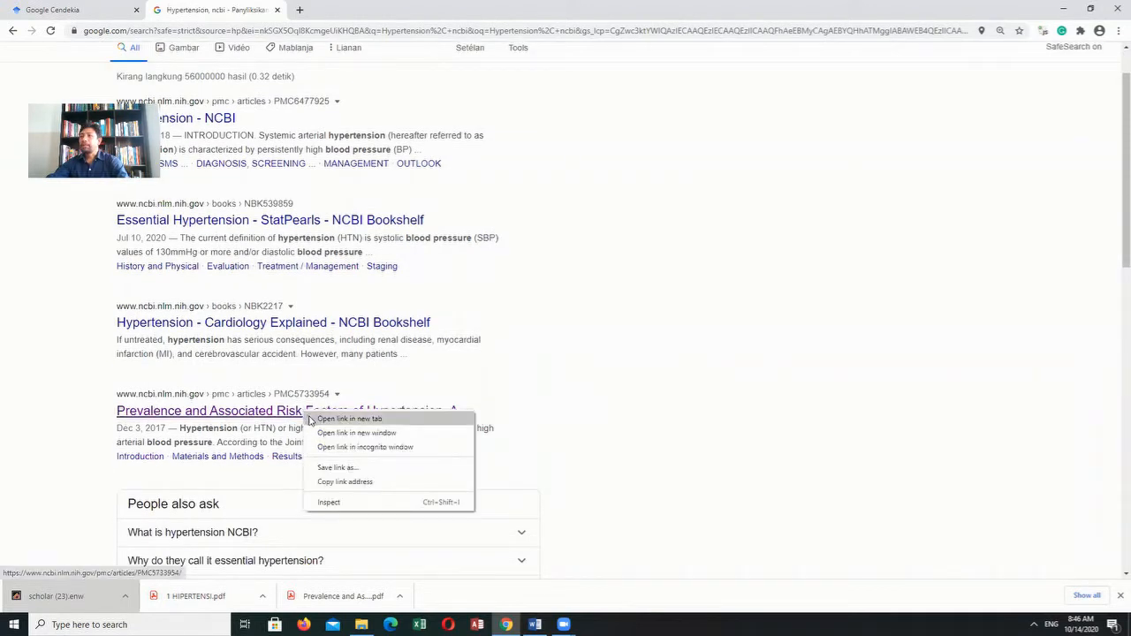
{"action": "left_click", "coordinate": [312, 421]}
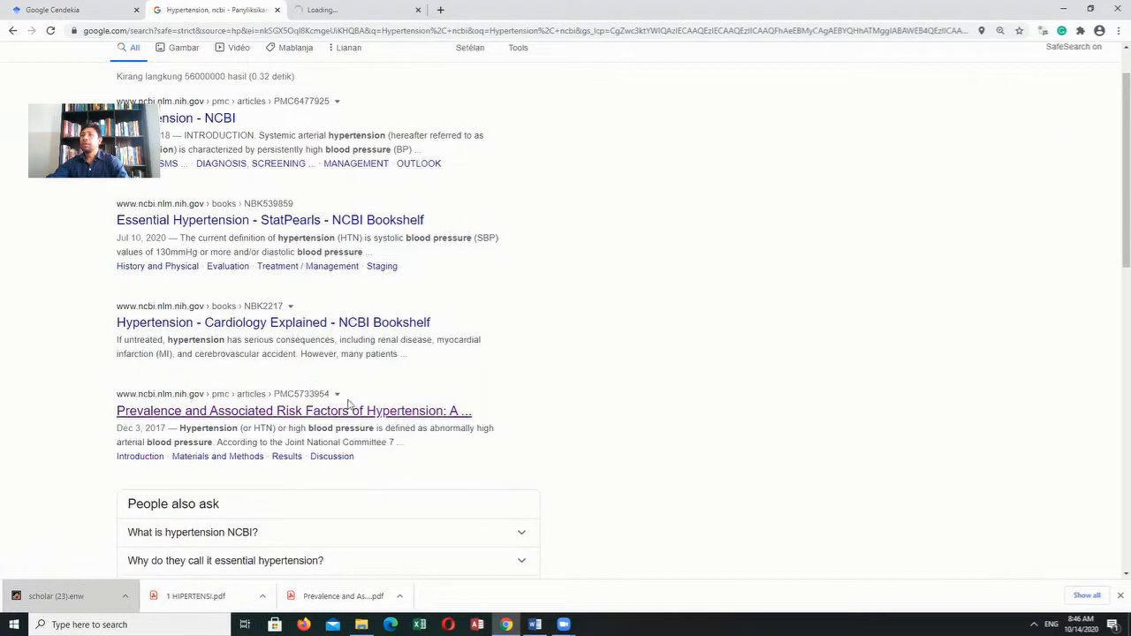
- Find the result "Hypertensive Heart Disease - StatPearls - NCBI Bookshelf" and open it in a new tab
{"action": "scroll", "coordinate": [336, 420], "scroll_direction": "down", "scroll_amount": 4}
{"action": "scroll", "coordinate": [336, 420], "scroll_direction": "down", "scroll_amount": 2}
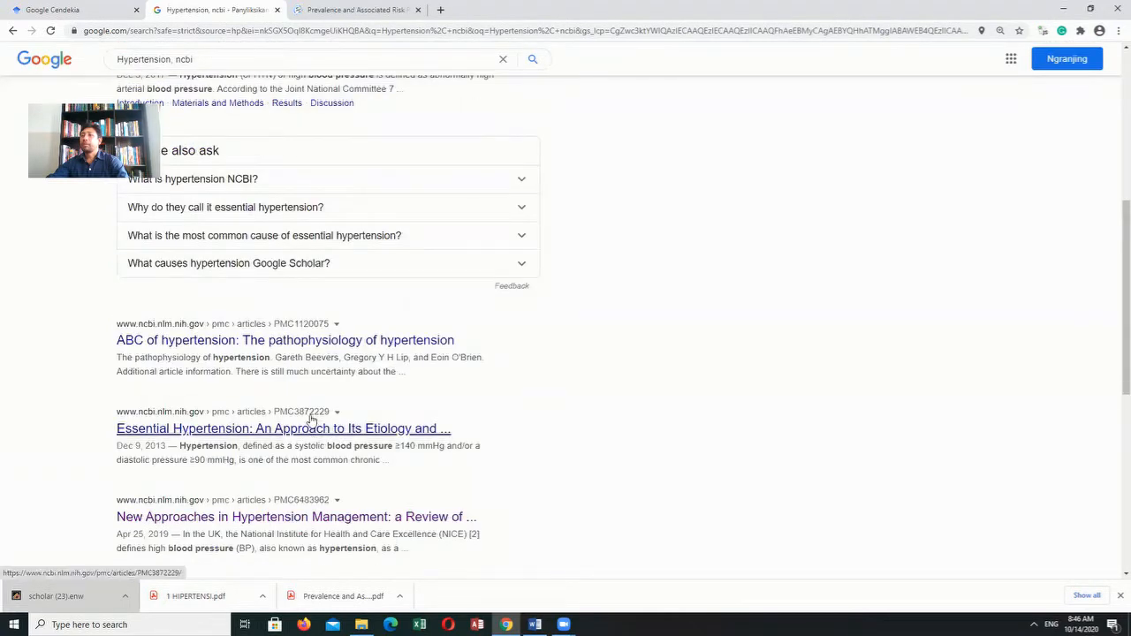
{"action": "scroll", "coordinate": [290, 480], "scroll_direction": "down", "scroll_amount": 1}
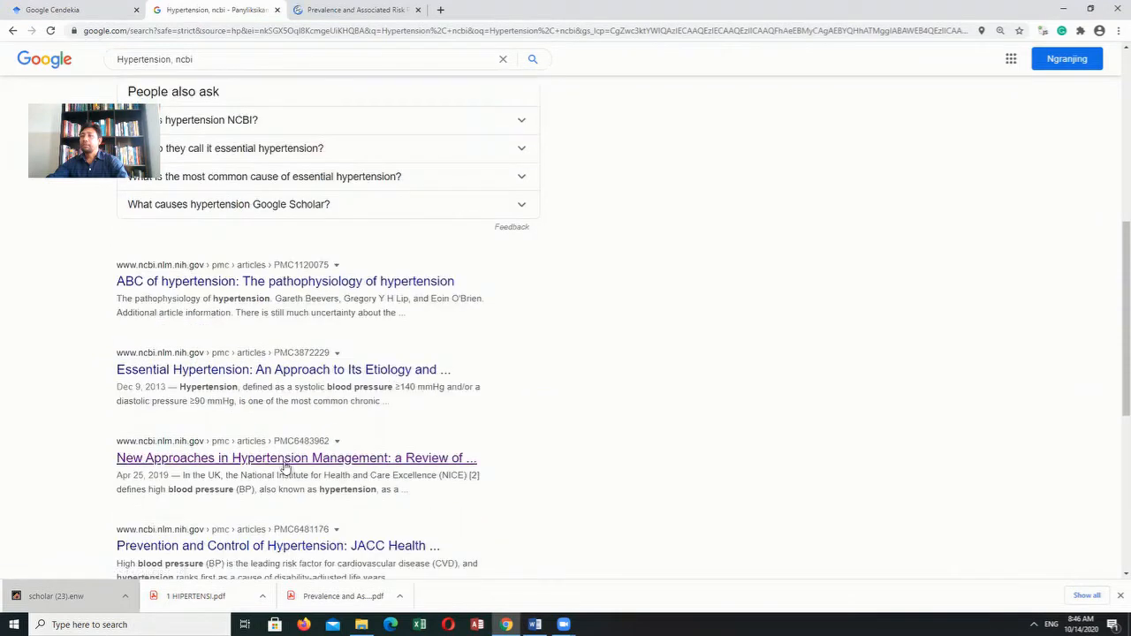
{"action": "scroll", "coordinate": [285, 477], "scroll_direction": "down", "scroll_amount": 4}
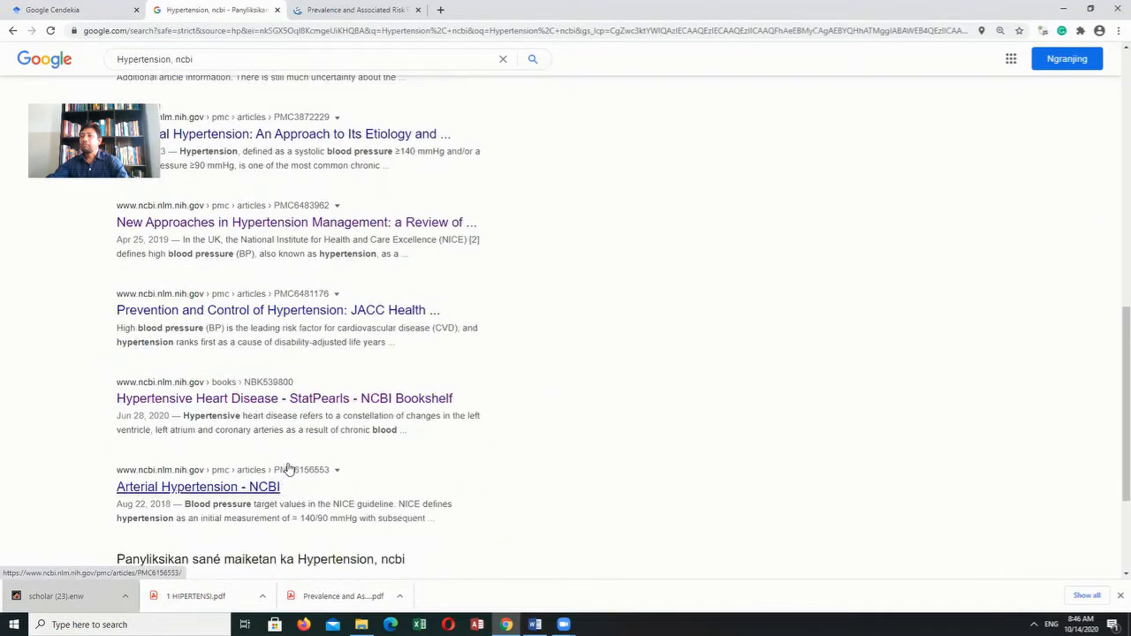
{"action": "right_click", "coordinate": [302, 403]}
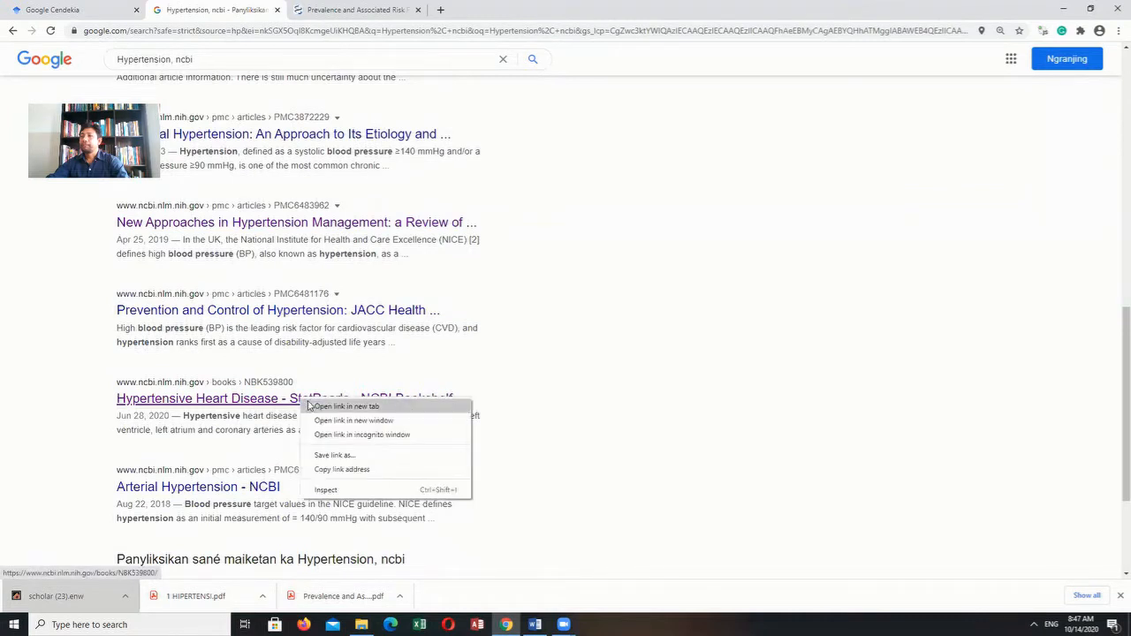
{"action": "left_click", "coordinate": [457, 404]}
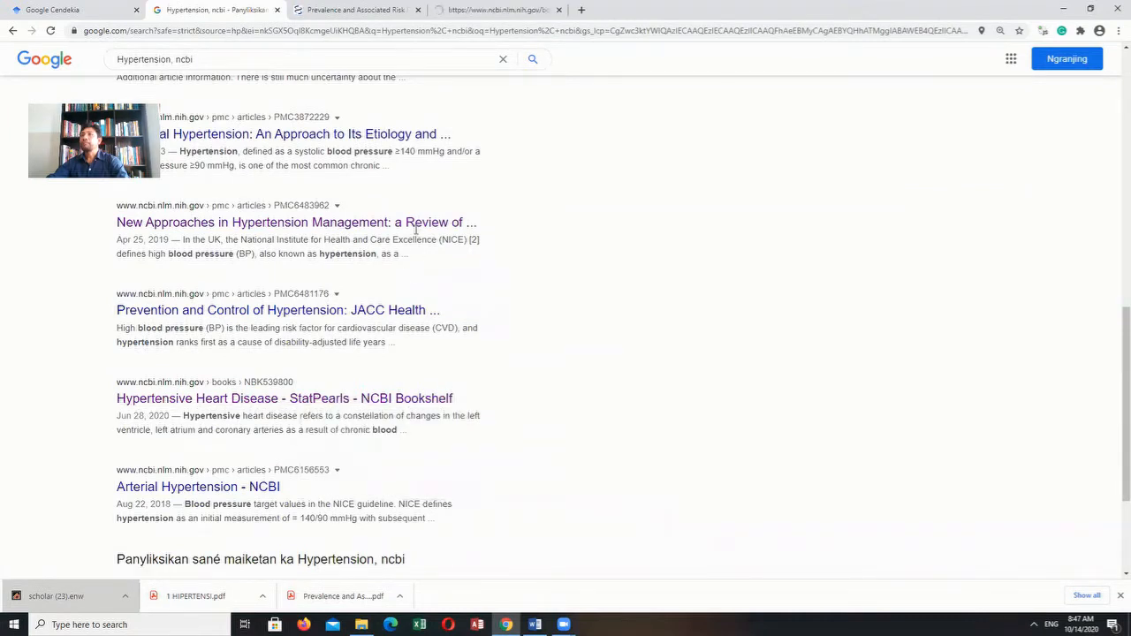
- Look over the two opened NCBI pages, the hypertension prevalence article and the Hypertensive Heart Disease chapter
{"action": "left_click", "coordinate": [404, 16]}
{"action": "left_click", "coordinate": [457, 13]}
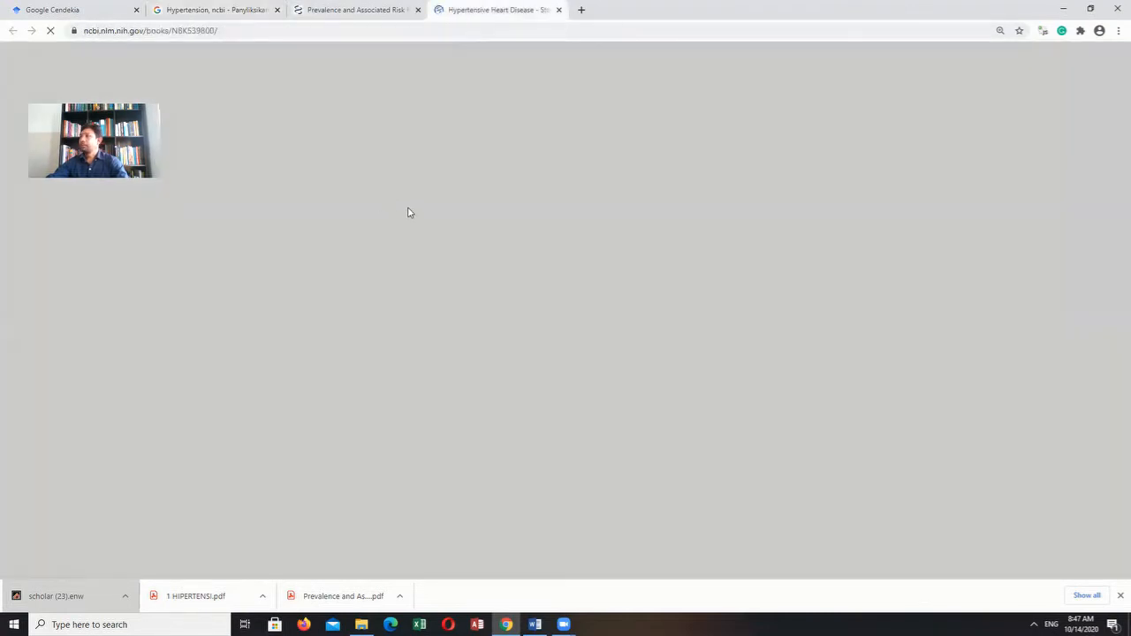
{"action": "key", "text": "ctrl+shift+Tab"}
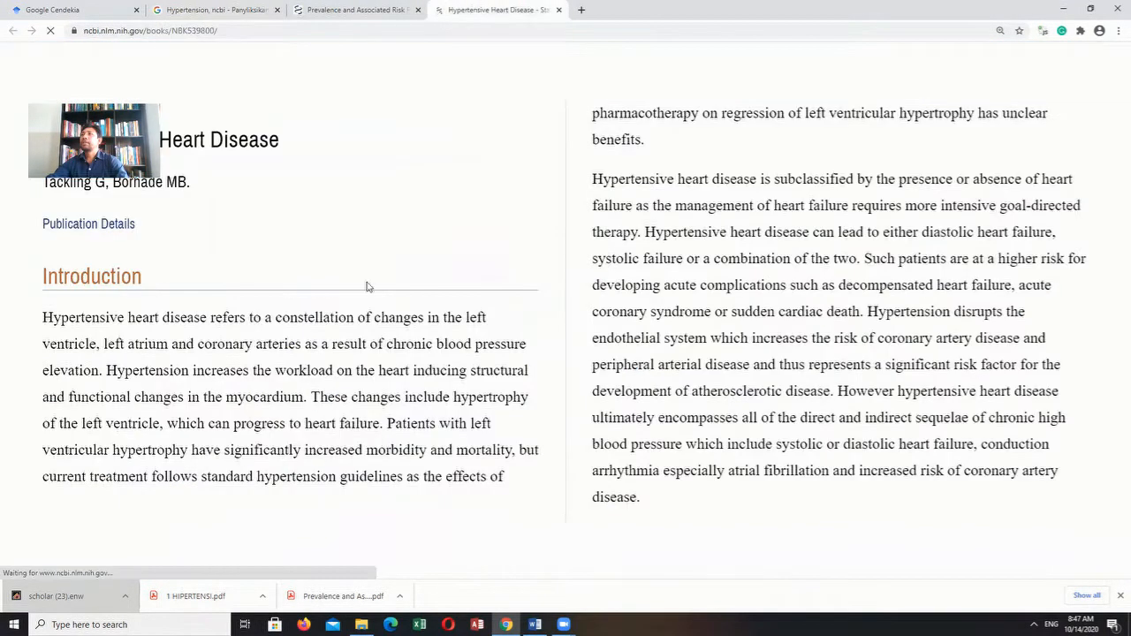
{"action": "left_click", "coordinate": [460, 9]}
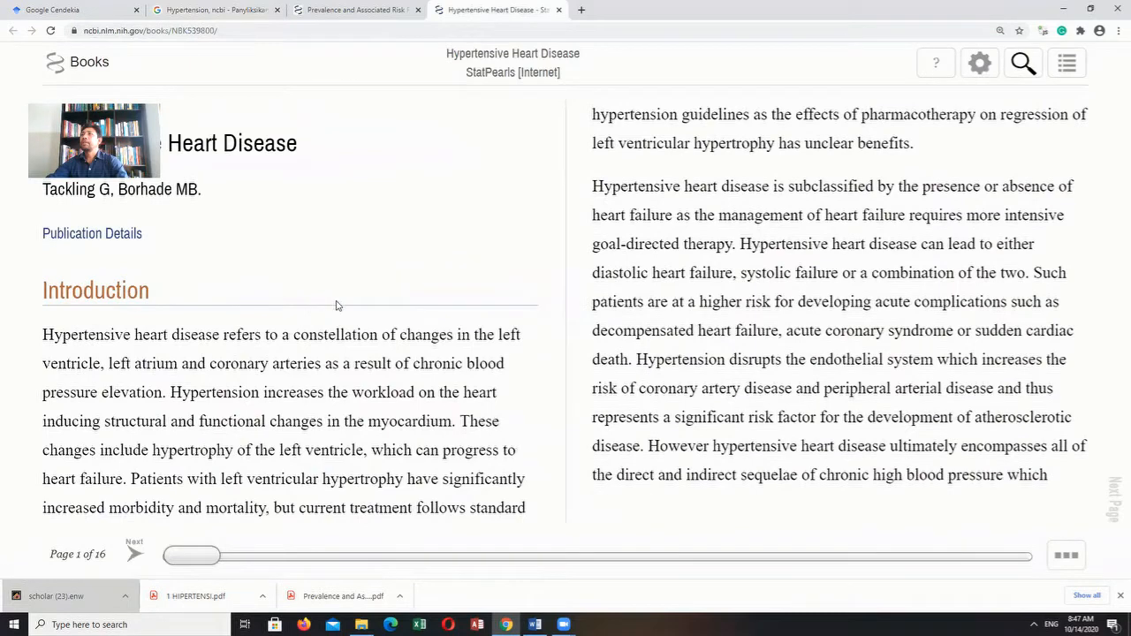
{"action": "key", "text": "ctrl+shift+Tab"}
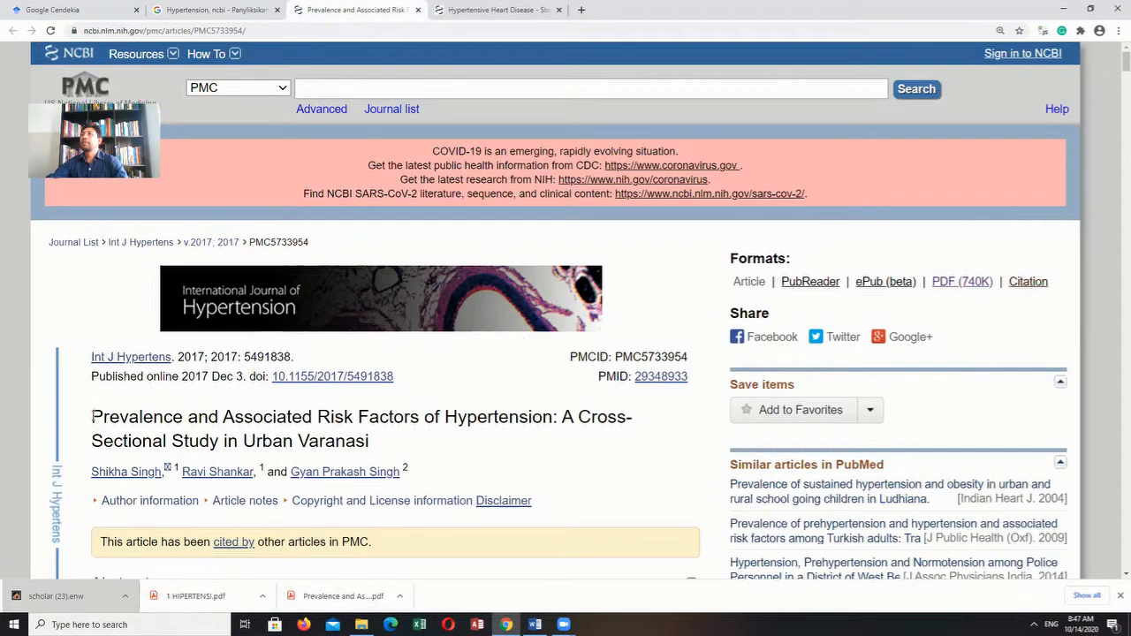
- Copy the full title of the Urban Varanasi hypertension prevalence article and search for it in Google Scholar
{"action": "left_click_drag", "start_coordinate": [93, 417], "coordinate": [372, 446]}
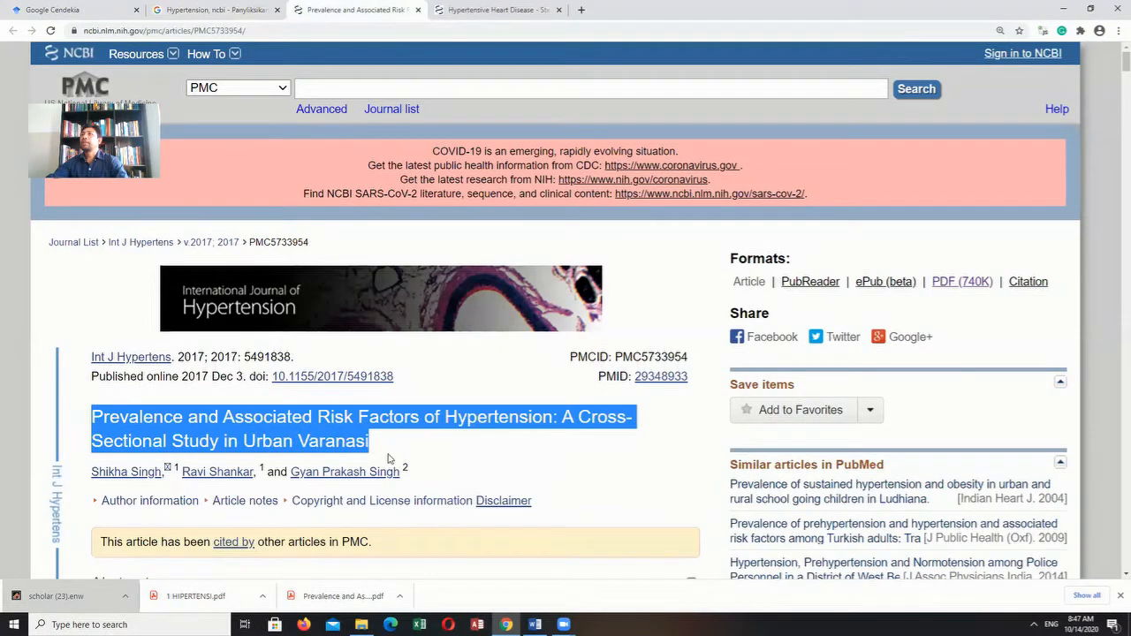
{"action": "left_click", "coordinate": [68, 12]}
{"action": "left_click", "coordinate": [419, 184]}
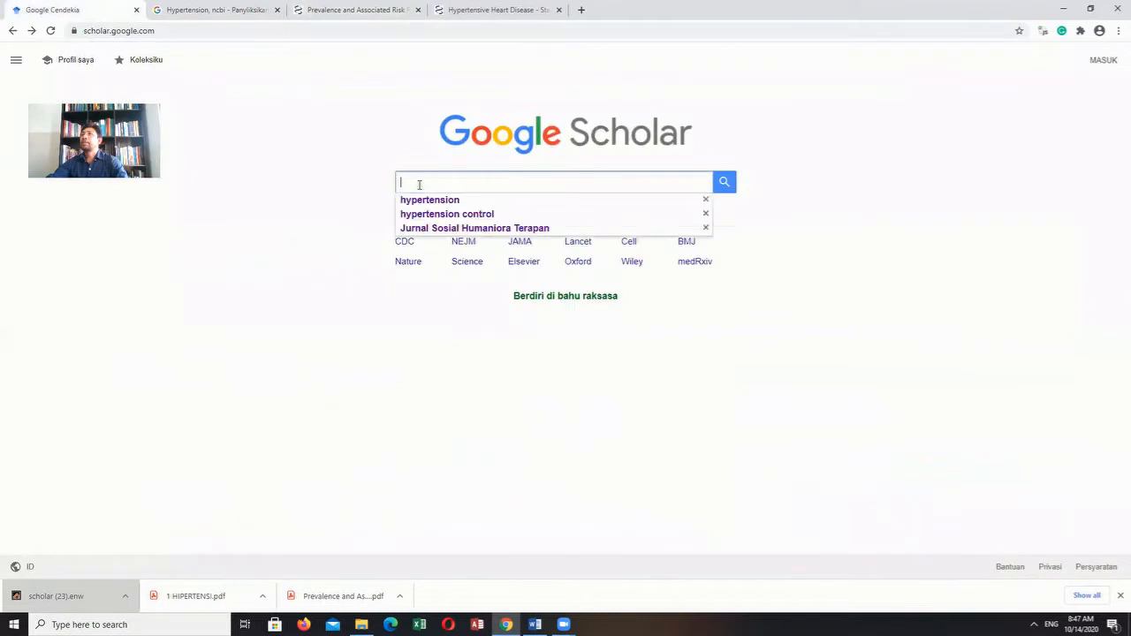
{"action": "type", "text": "Risk Factors of Hypertension: A Cross-Sectional Study in Urban Varanasi"}
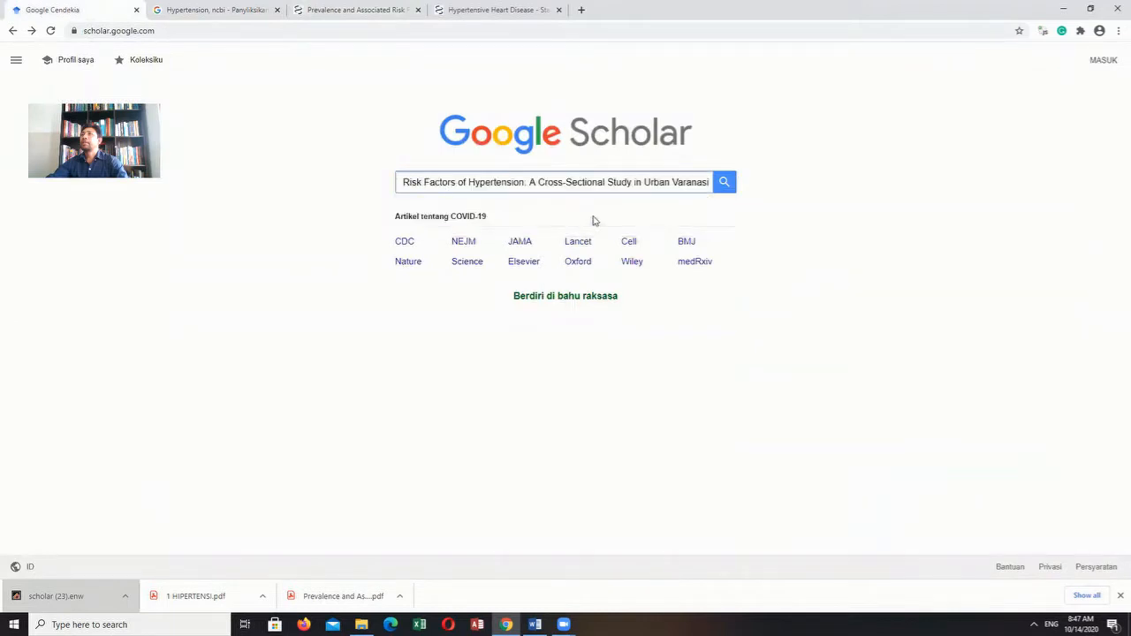
{"action": "left_click", "coordinate": [725, 183]}
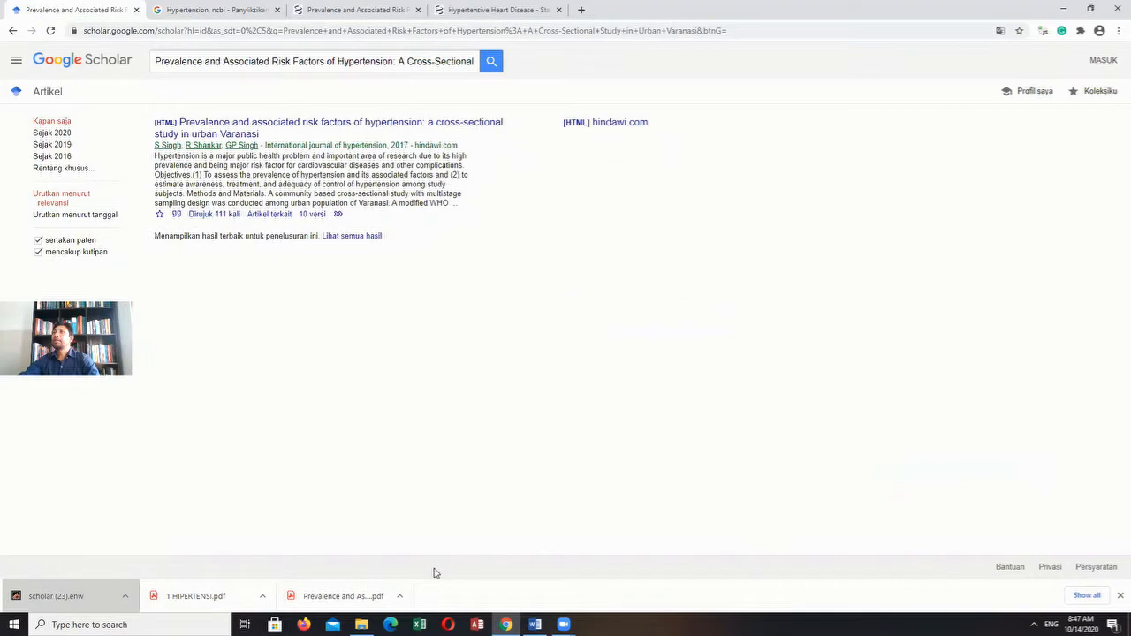
- Minimize the browser, document and file windows, and open the rujukan EndNote library from the desktop
{"action": "left_click", "coordinate": [1066, 9]}
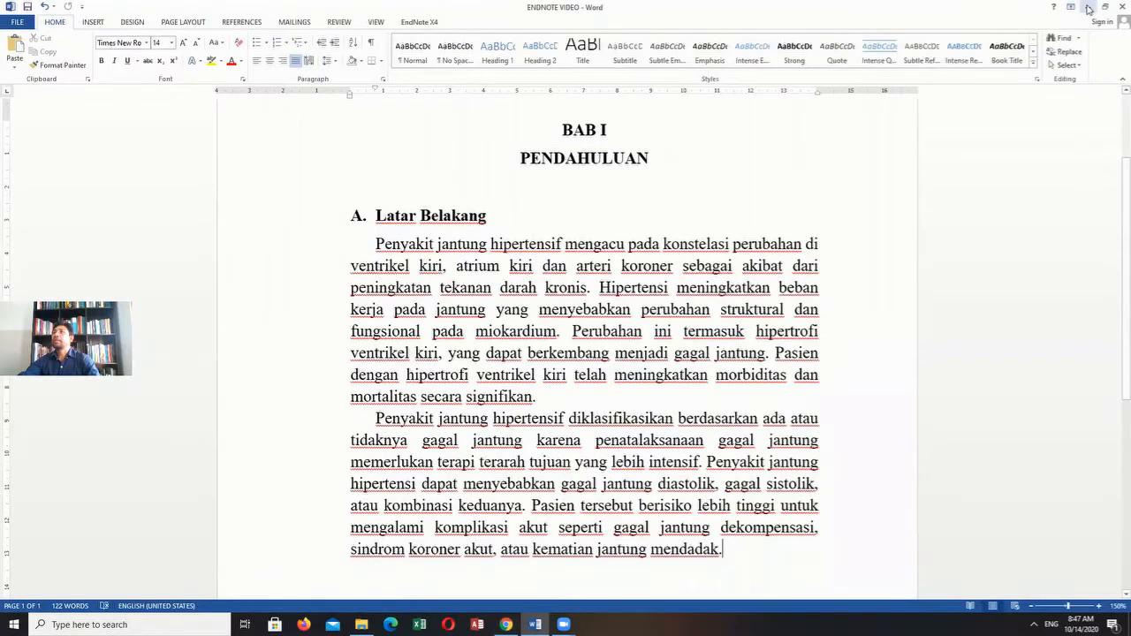
{"action": "left_click", "coordinate": [1068, 8]}
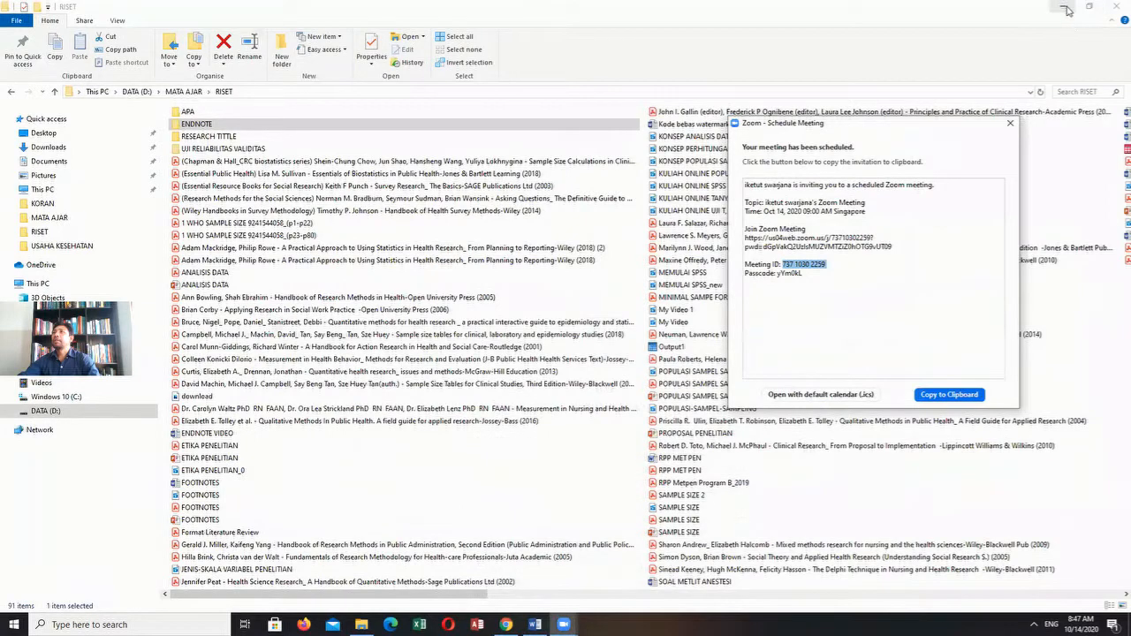
{"action": "left_click", "coordinate": [1068, 9]}
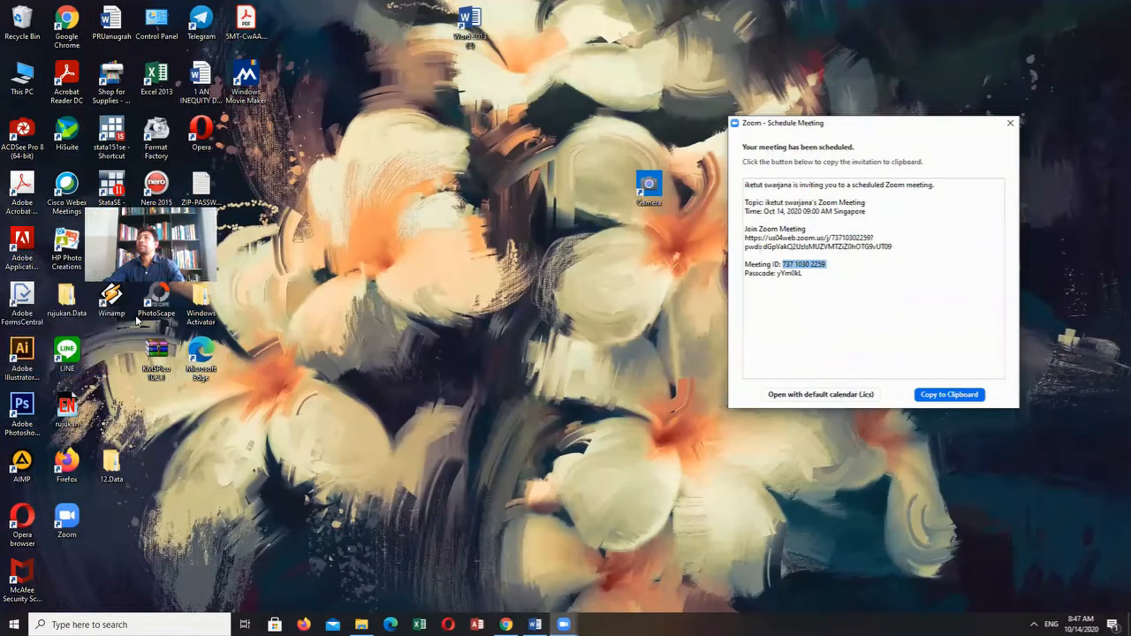
{"action": "double_click", "coordinate": [79, 405]}
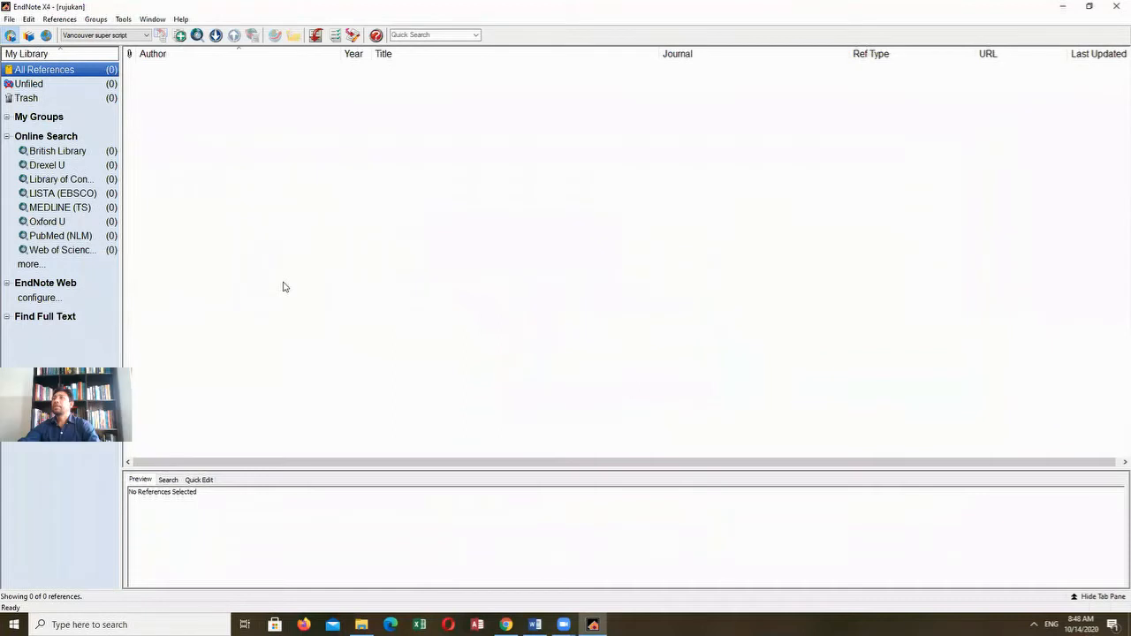
- Export the Urban Varanasi article's citation from Google Scholar in EndNote format, import it into the rujukan library and select the imported reference
{"action": "mouse_move", "coordinate": [535, 623]}
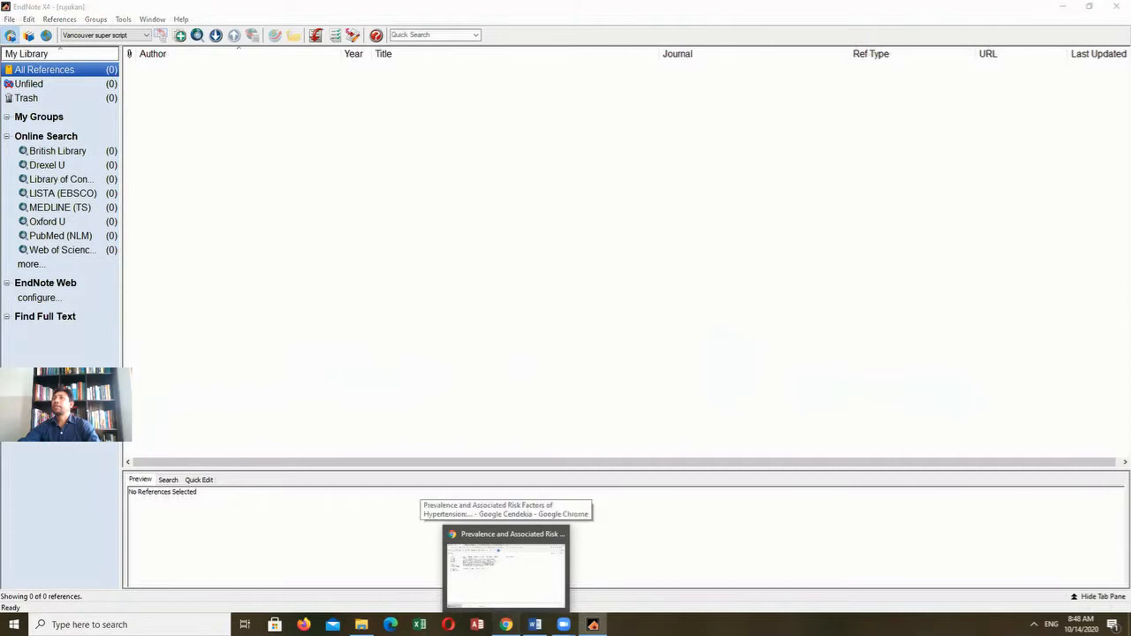
{"action": "left_click", "coordinate": [506, 570]}
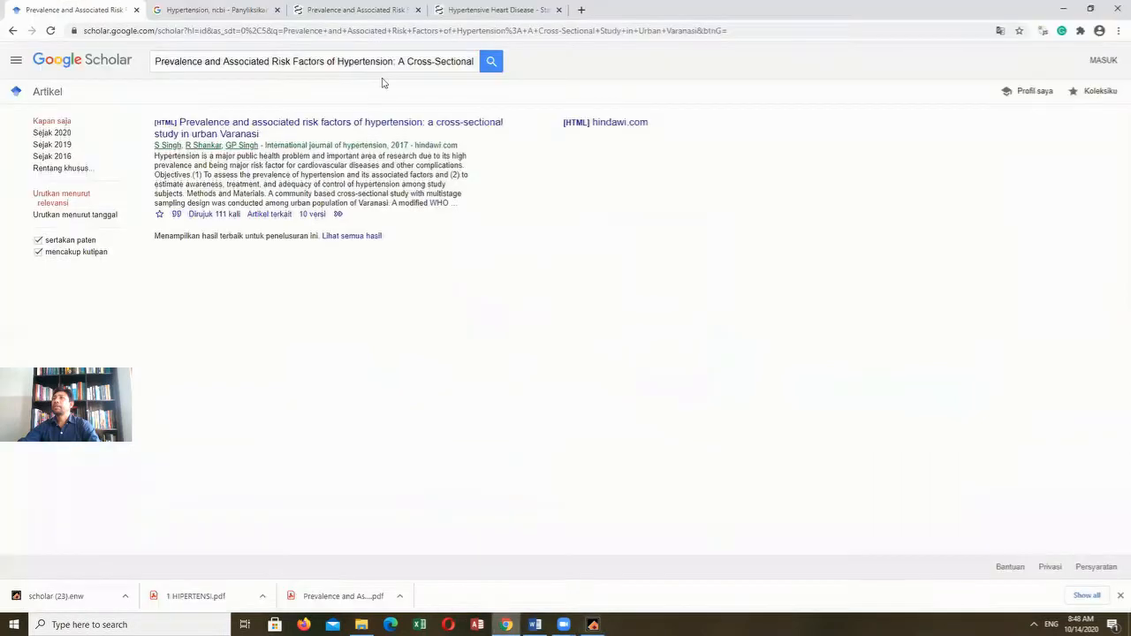
{"action": "left_click", "coordinate": [176, 217]}
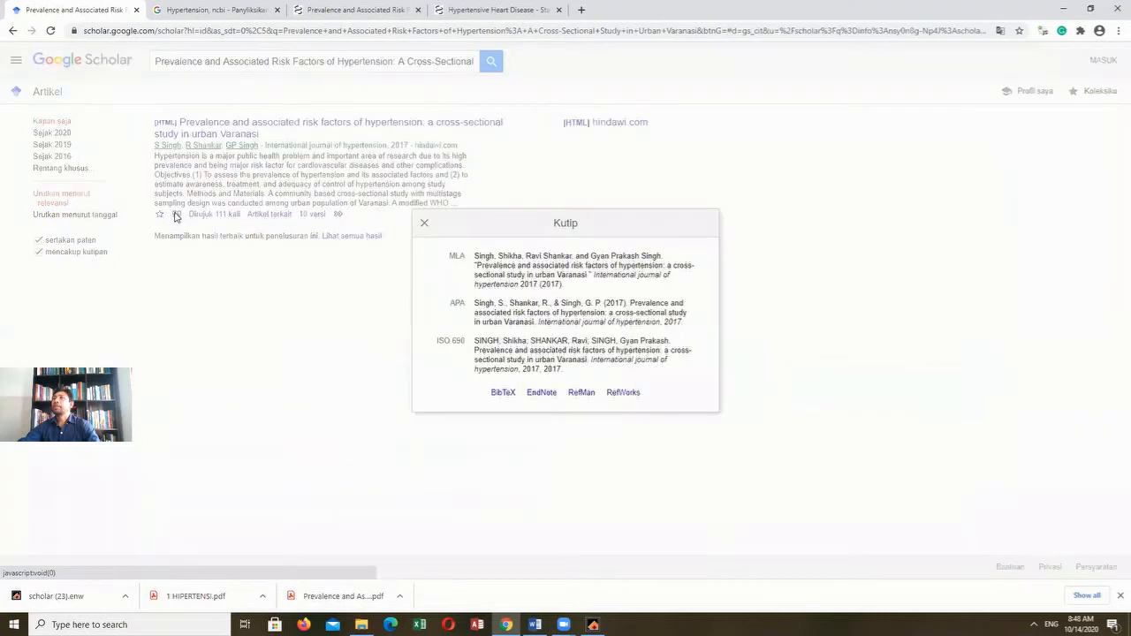
{"action": "left_click", "coordinate": [543, 394]}
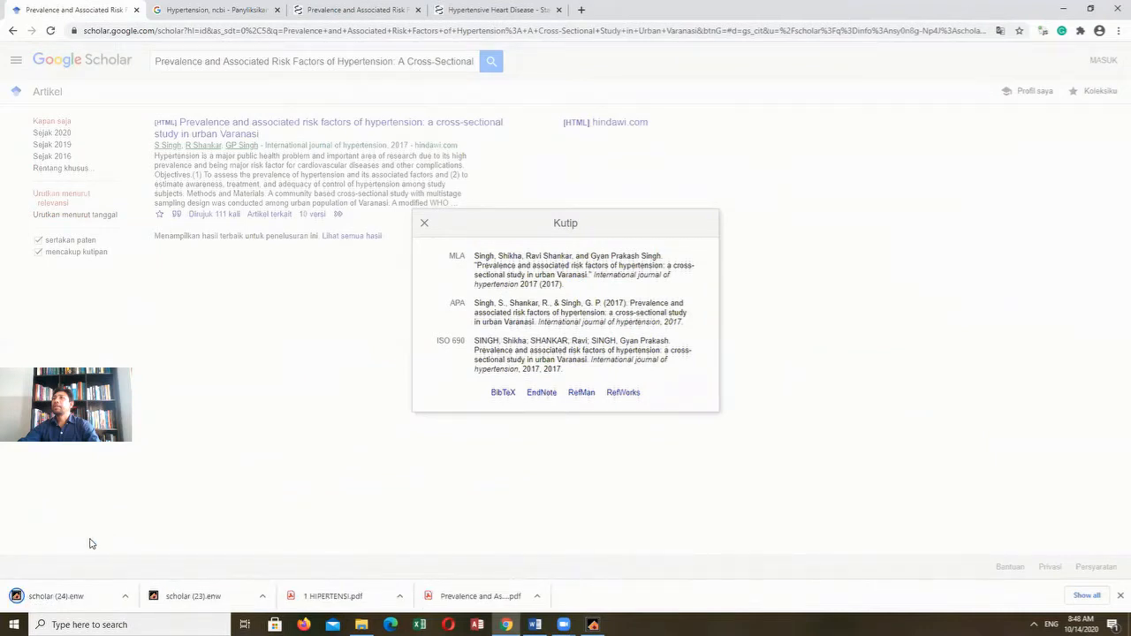
{"action": "left_click", "coordinate": [58, 599]}
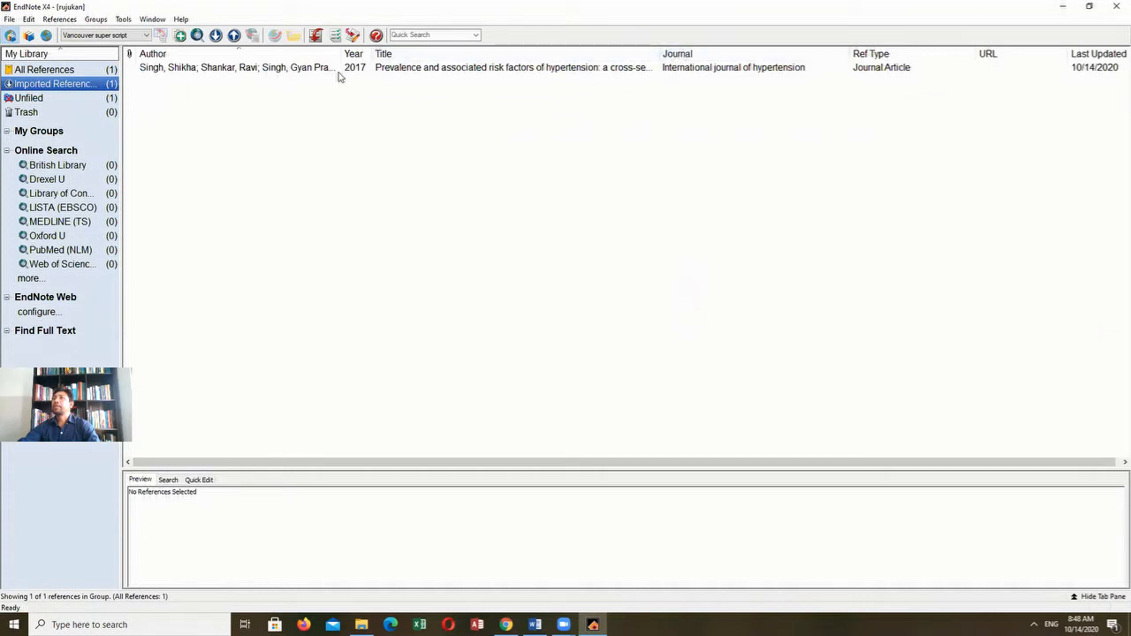
{"action": "left_click", "coordinate": [260, 71]}
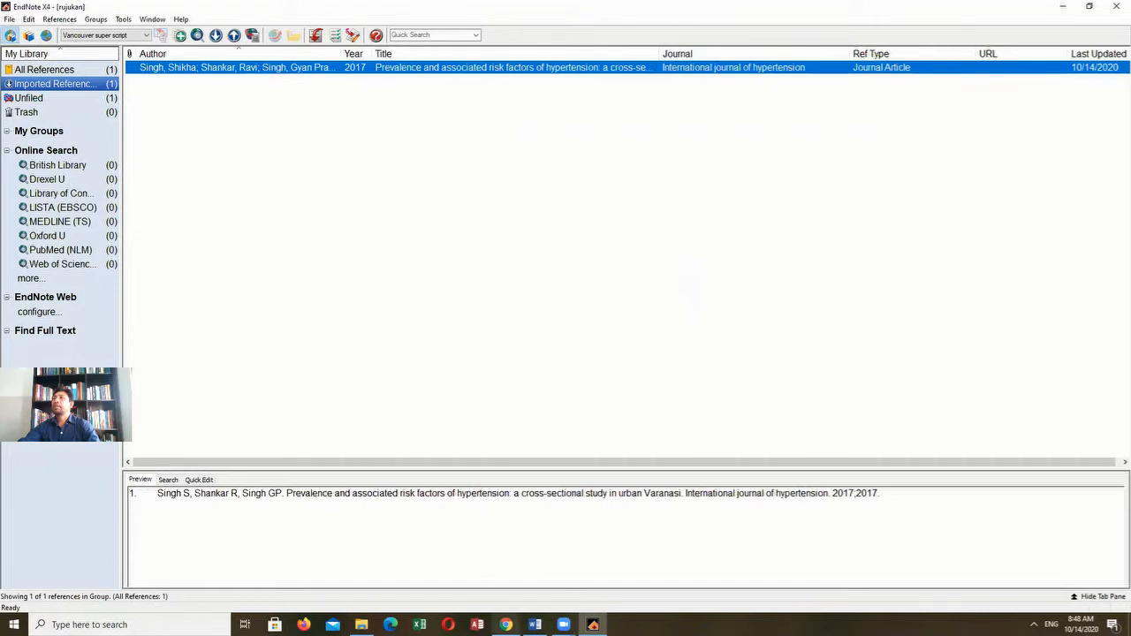
- Return to the browser and open the PDF version of the Urban Varanasi hypertension article from its NCBI page
{"action": "left_click", "coordinate": [506, 625]}
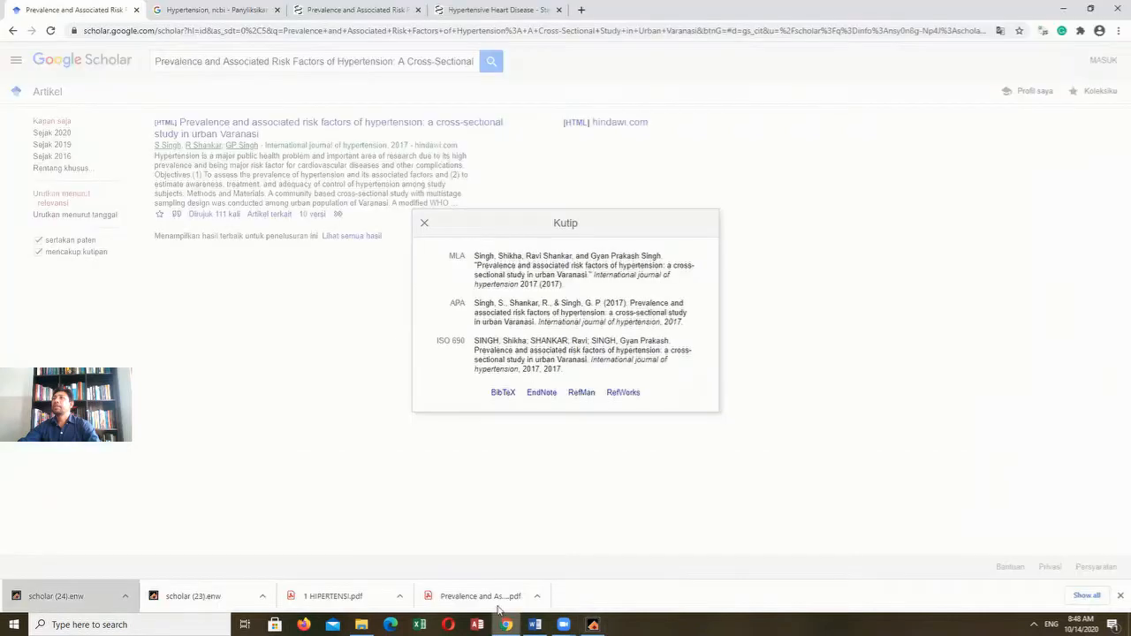
{"action": "left_click", "coordinate": [340, 10]}
{"action": "left_click", "coordinate": [670, 283]}
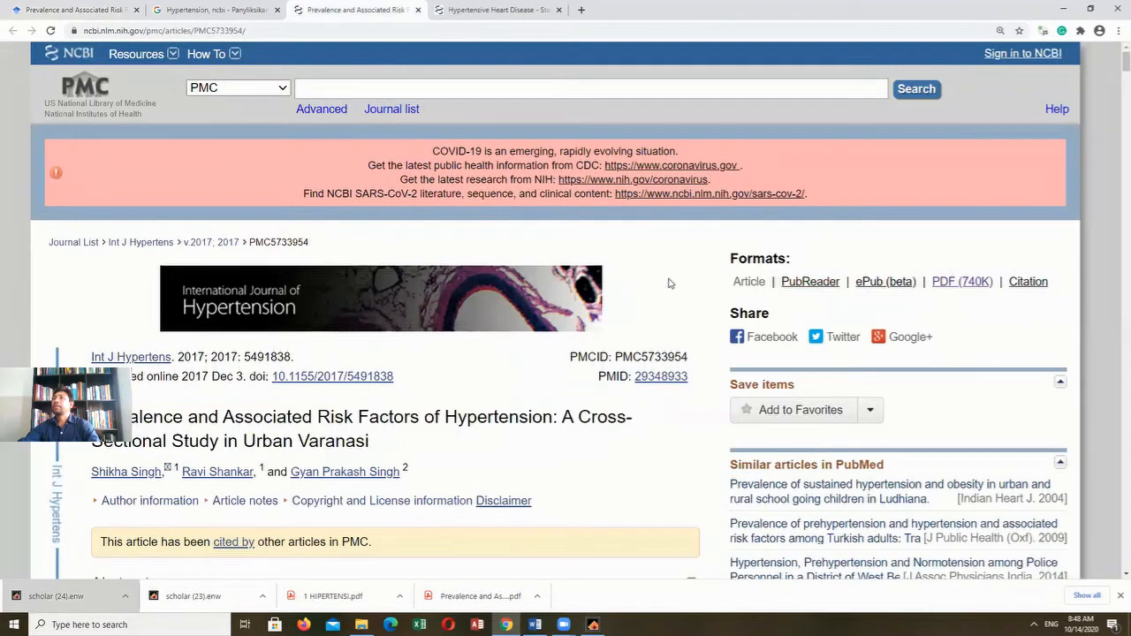
{"action": "left_click", "coordinate": [948, 282]}
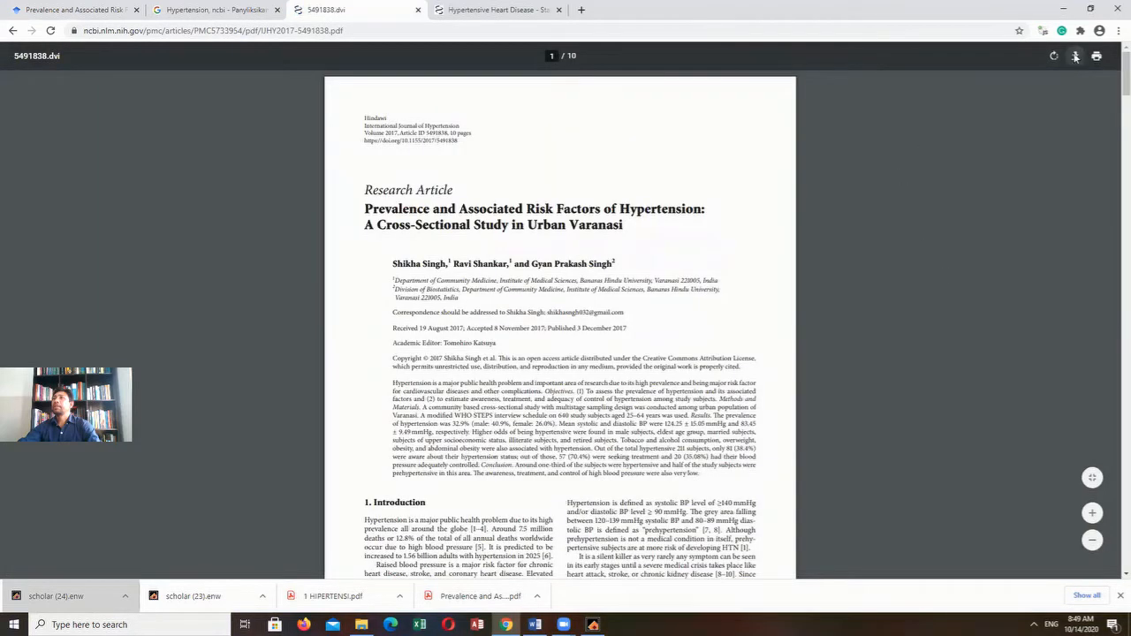
{"action": "left_click", "coordinate": [1075, 55]}
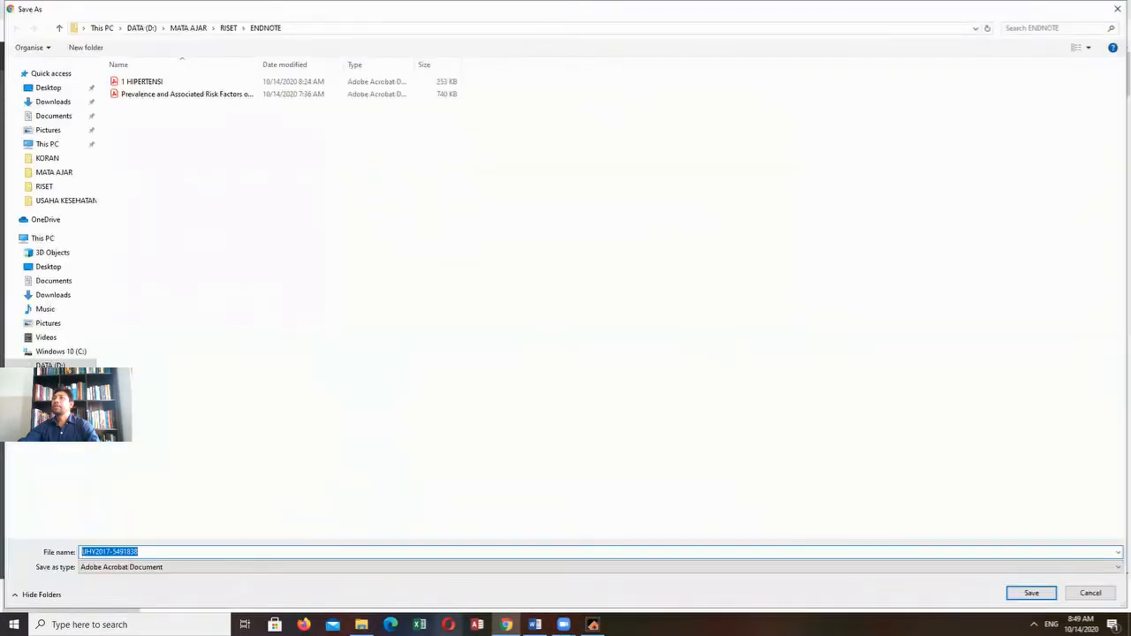
{"action": "left_click", "coordinate": [507, 625]}
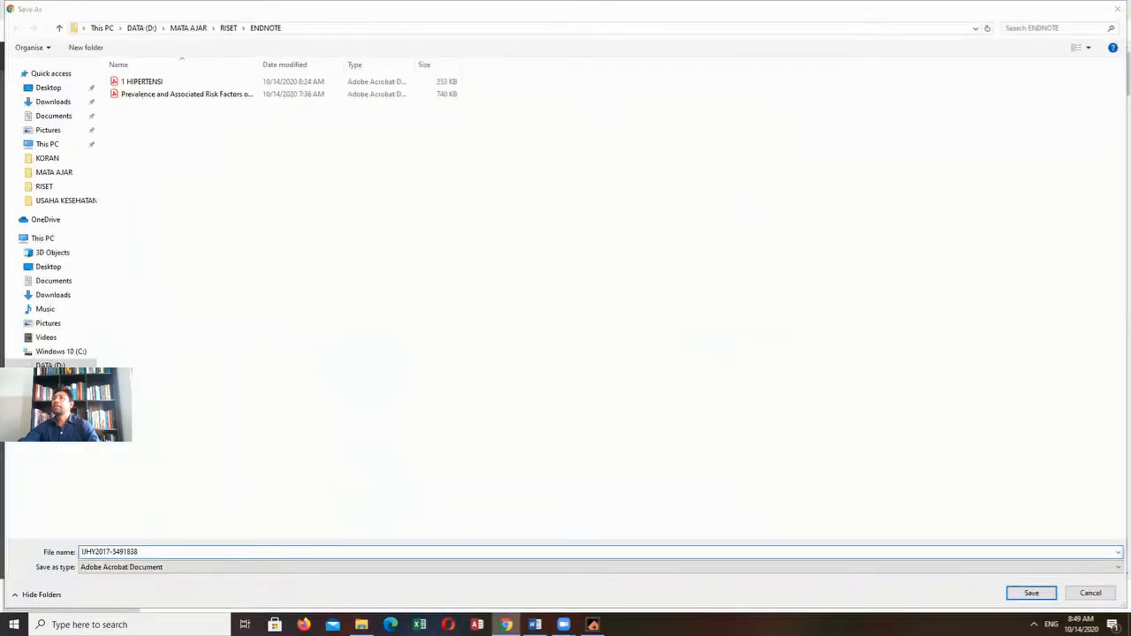
{"action": "left_click", "coordinate": [1091, 593]}
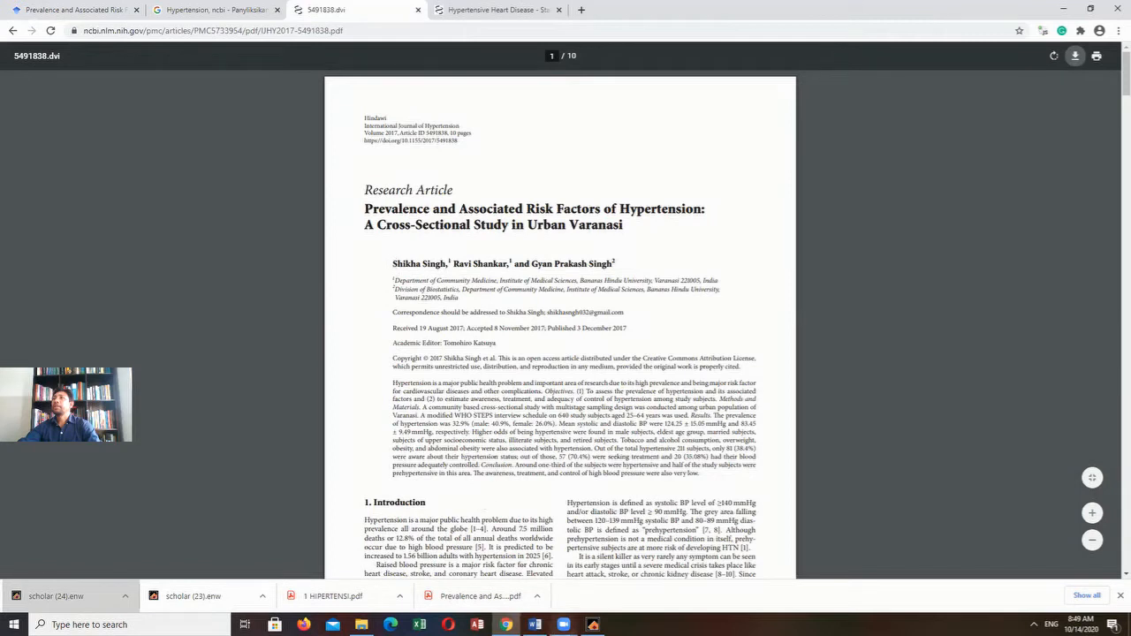
{"action": "mouse_move", "coordinate": [514, 614]}
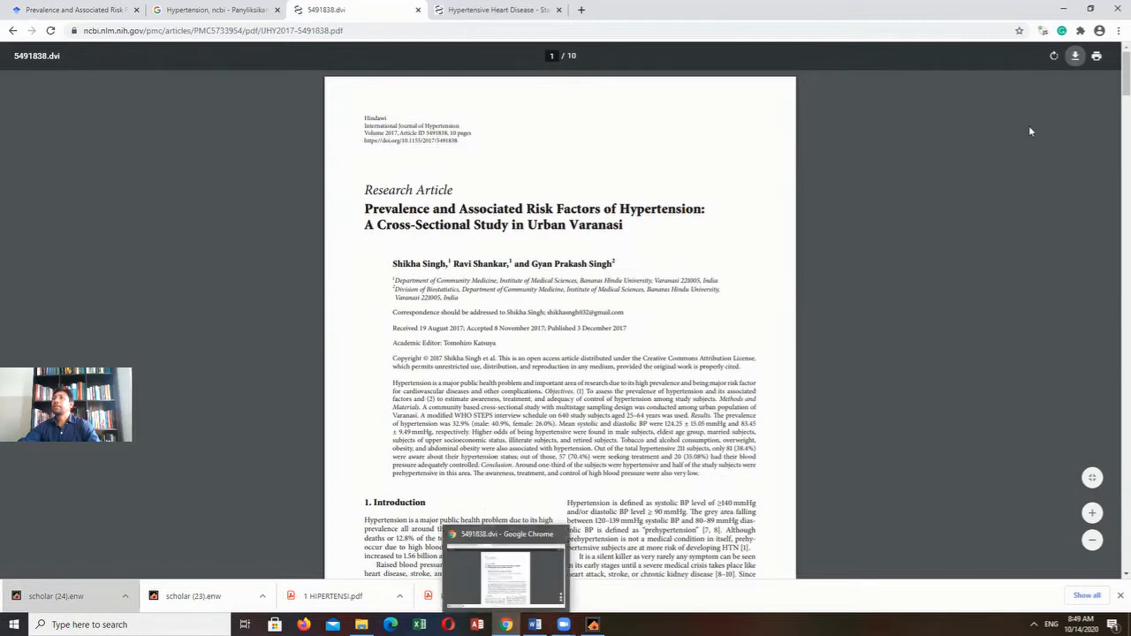
- Download the article's PDF into the ENDNOTE folder, naming the file after the first author
{"action": "left_click", "coordinate": [1077, 59]}
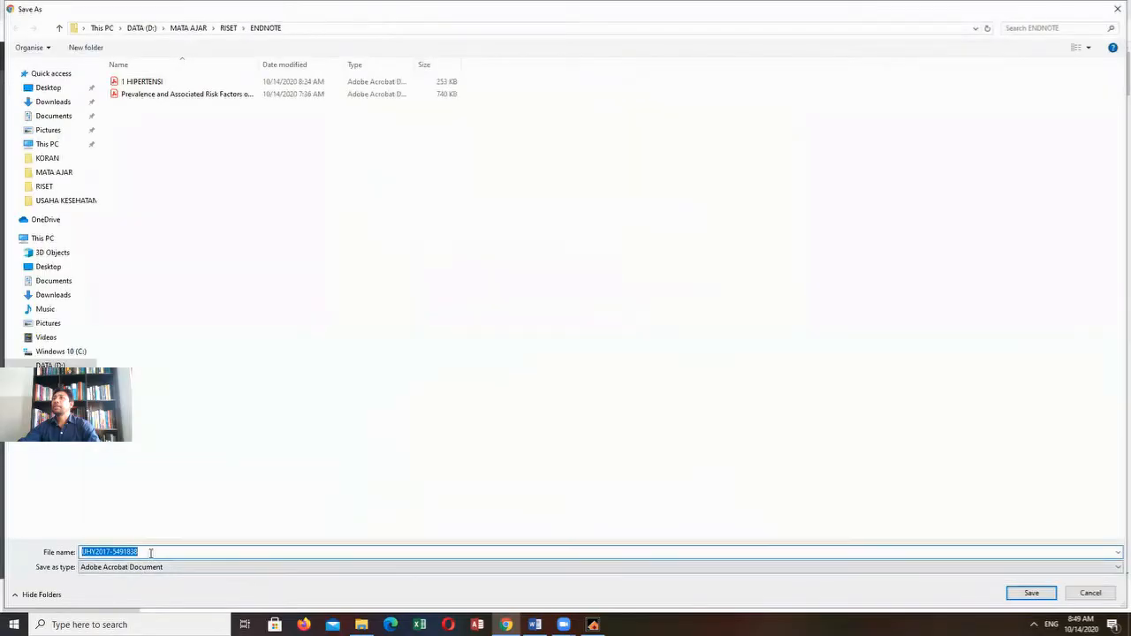
{"action": "type", "text": "S"}
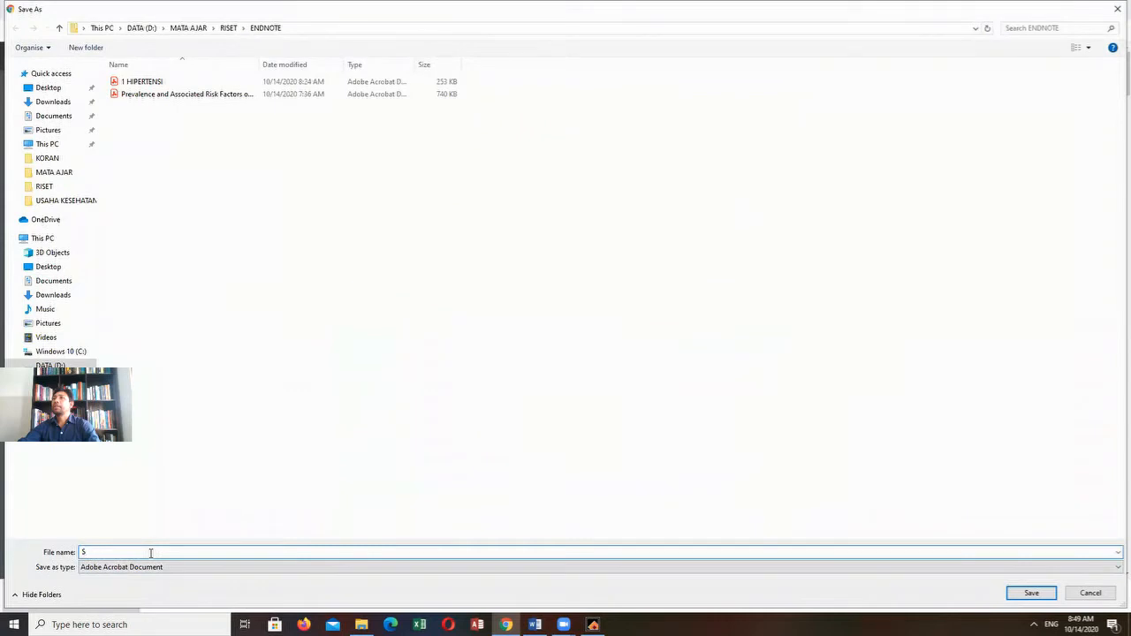
{"action": "type", "text": "hika Shings"}
{"action": "left_click", "coordinate": [1032, 593]}
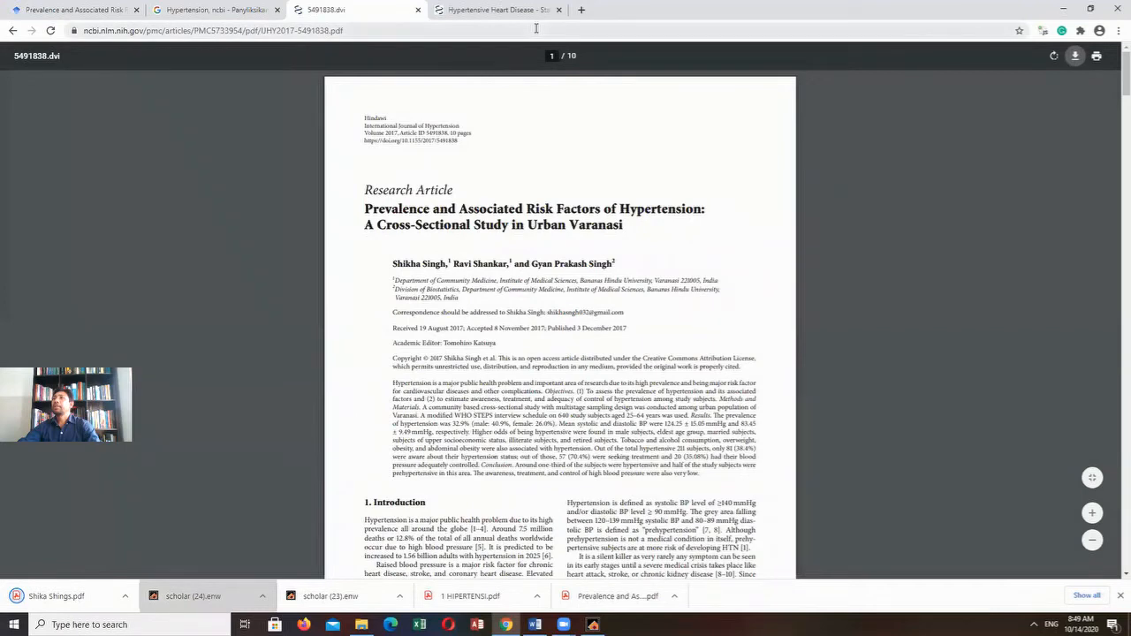
- Copy the title "Hypertensive Heart Disease" from the NCBI chapter and search for it in Google Scholar
{"action": "left_click", "coordinate": [462, 13]}
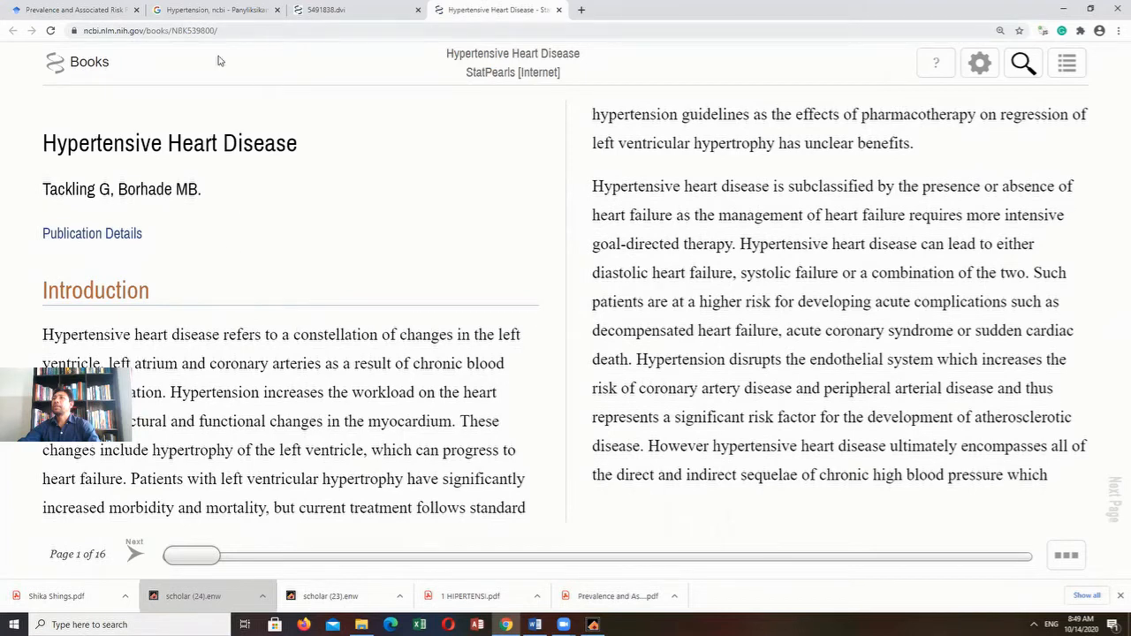
{"action": "left_click_drag", "start_coordinate": [44, 143], "coordinate": [297, 150]}
{"action": "key", "text": "ctrl+c"}
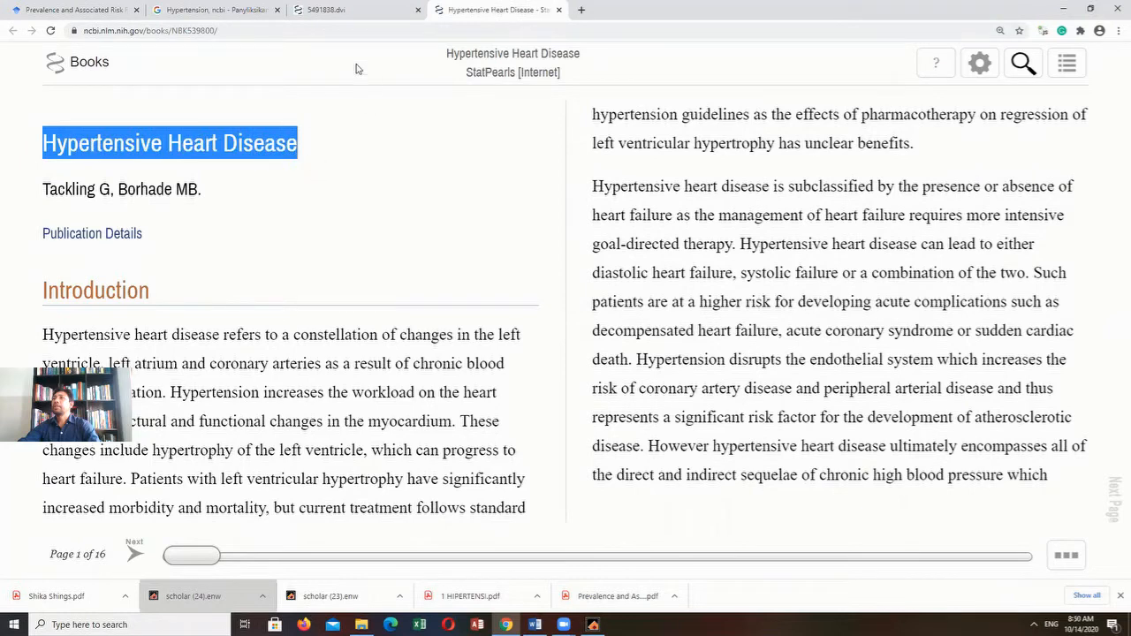
{"action": "left_click", "coordinate": [77, 11]}
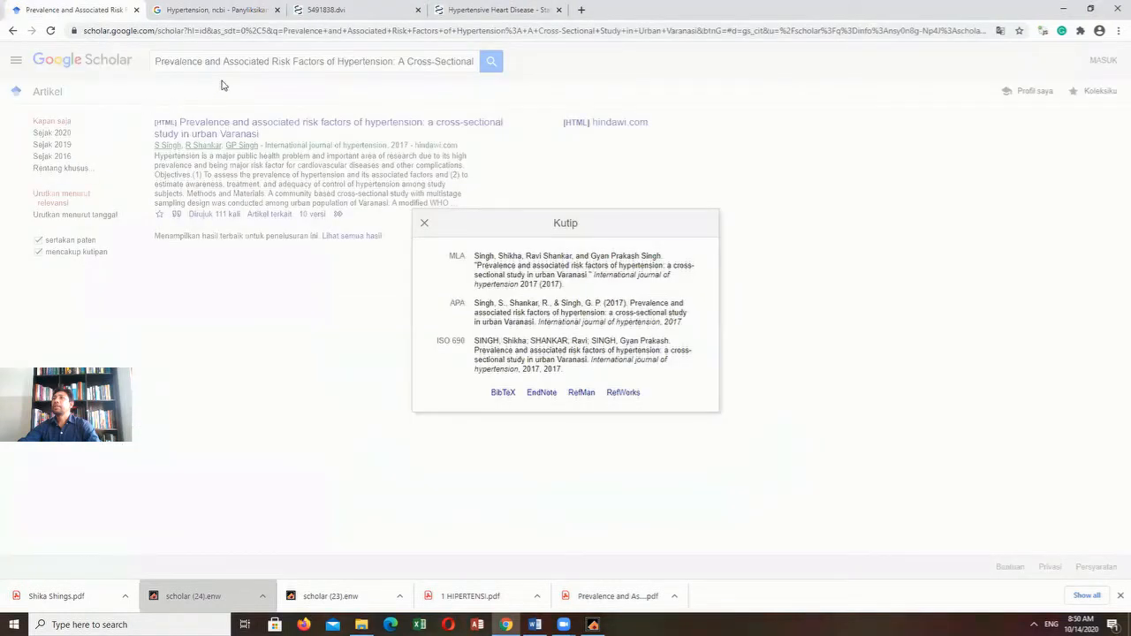
{"action": "left_click", "coordinate": [425, 224]}
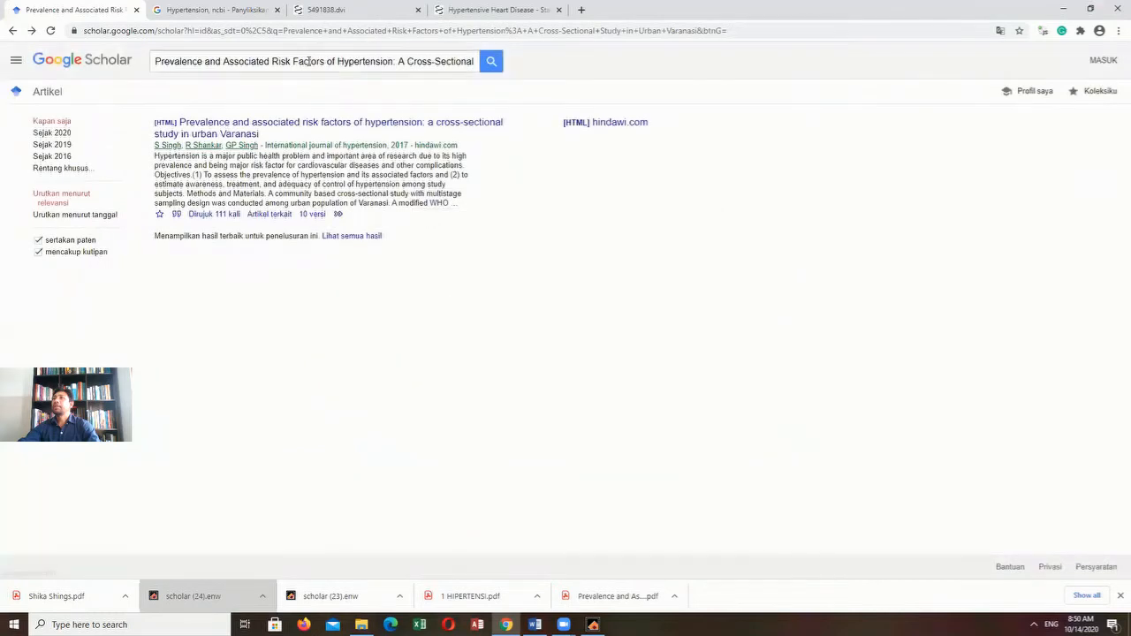
{"action": "left_click_drag", "start_coordinate": [155, 61], "coordinate": [589, 64]}
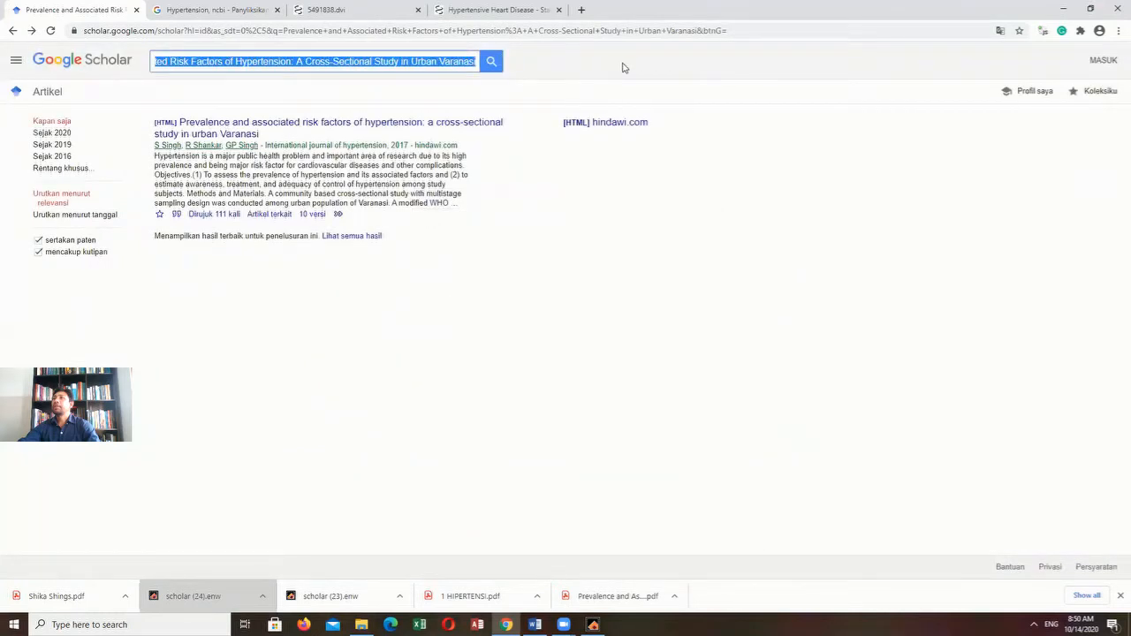
{"action": "key", "text": "ctrl+v"}
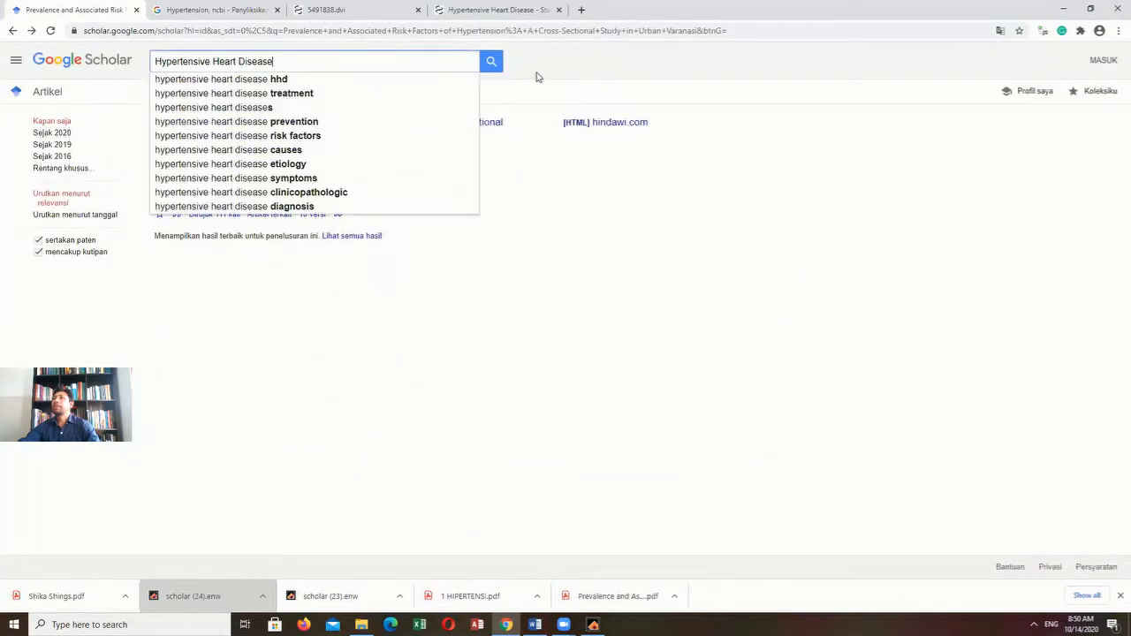
{"action": "left_click", "coordinate": [492, 62]}
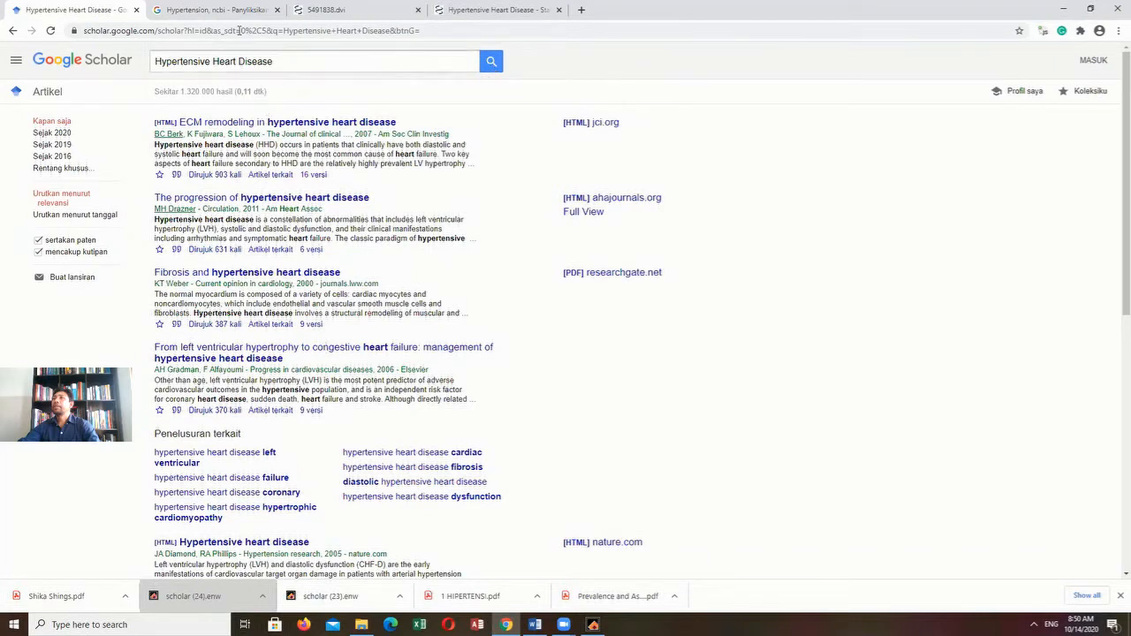
- Check the Hypertensive Heart Disease title in the Google results for "Hypertension, ncbi", then return to Google Scholar
{"action": "left_click", "coordinate": [214, 11]}
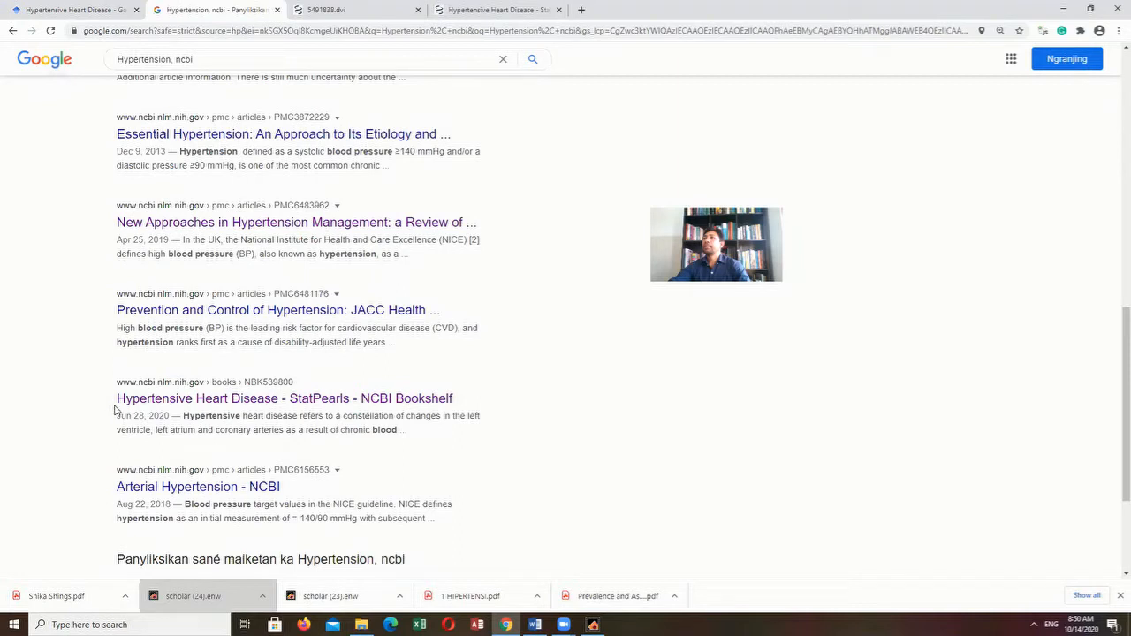
{"action": "left_click_drag", "start_coordinate": [114, 409], "coordinate": [276, 405]}
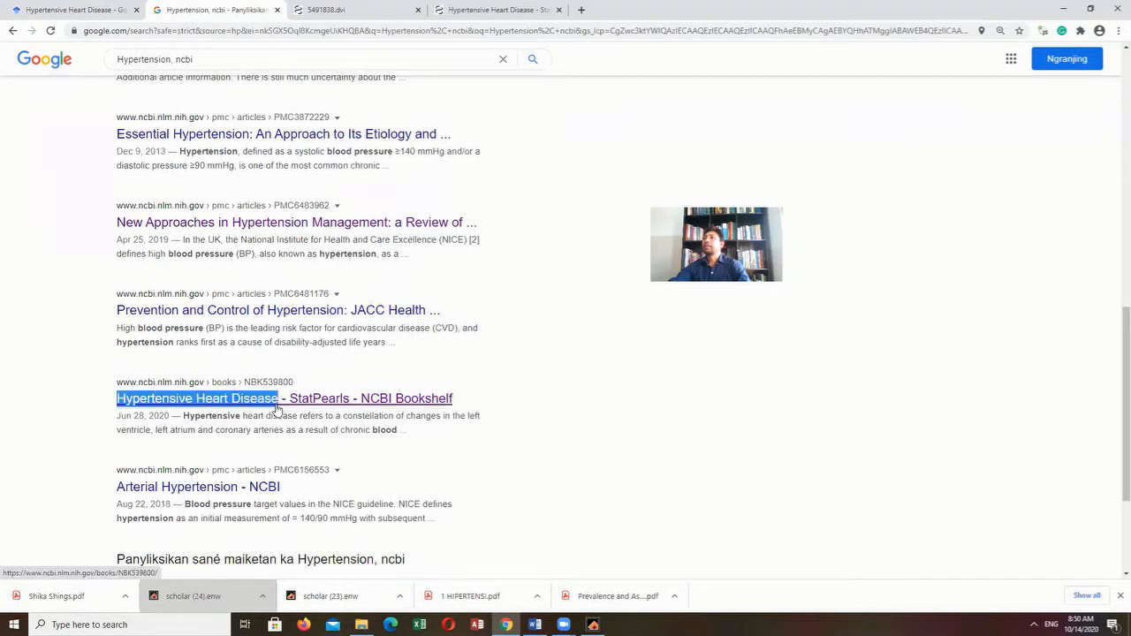
{"action": "left_click", "coordinate": [83, 12]}
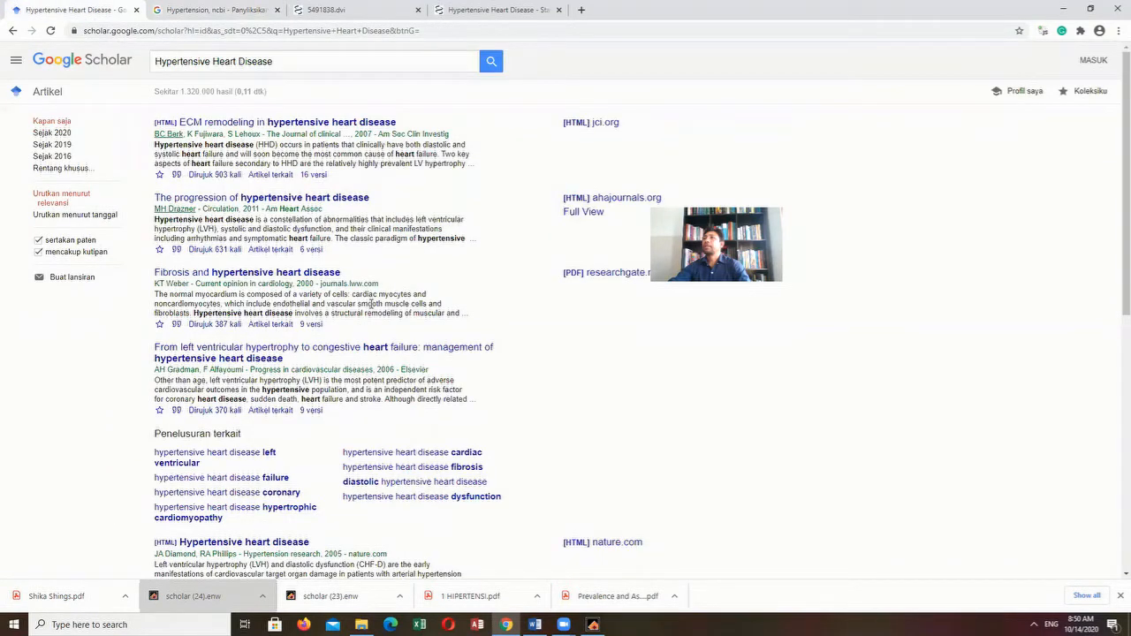
- Look through the Google Scholar results for a matching title, view the nature.com article "Hypertensive heart disease" and return to the results
{"action": "scroll", "coordinate": [371, 304], "scroll_direction": "down", "scroll_amount": 3}
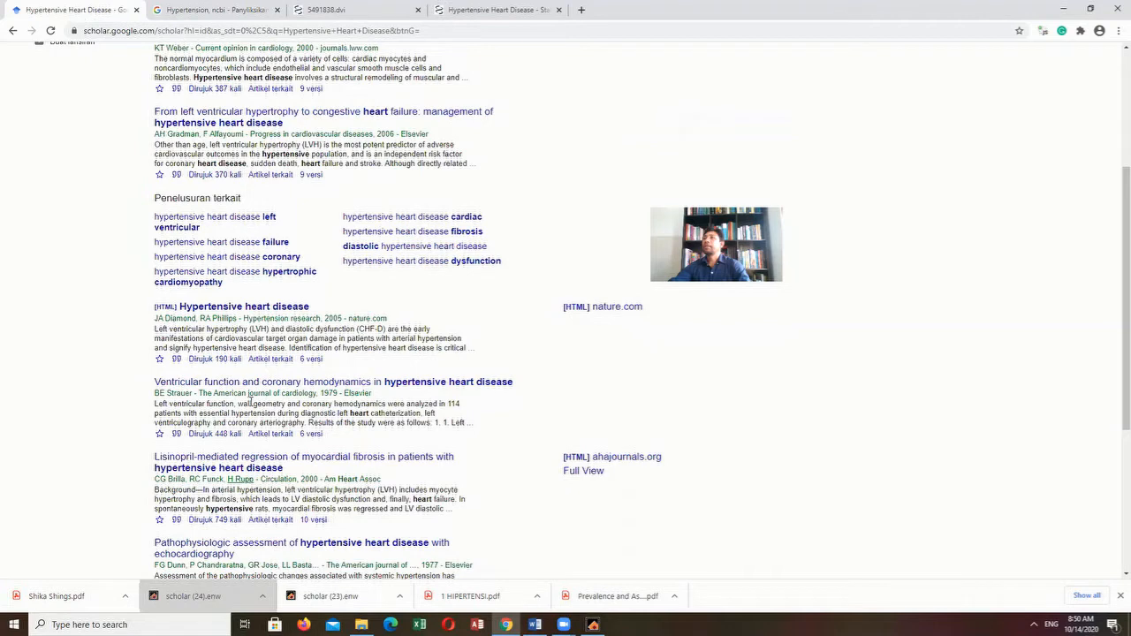
{"action": "scroll", "coordinate": [250, 402], "scroll_direction": "down", "scroll_amount": 2}
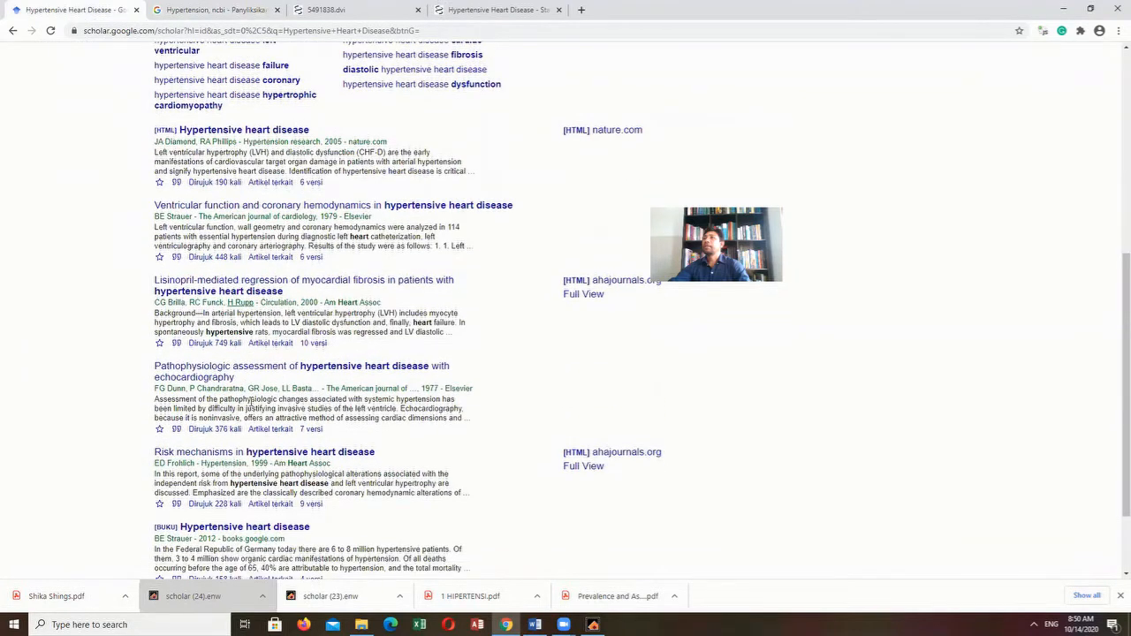
{"action": "scroll", "coordinate": [250, 403], "scroll_direction": "down", "scroll_amount": 1}
{"action": "scroll", "coordinate": [252, 404], "scroll_direction": "down", "scroll_amount": 1}
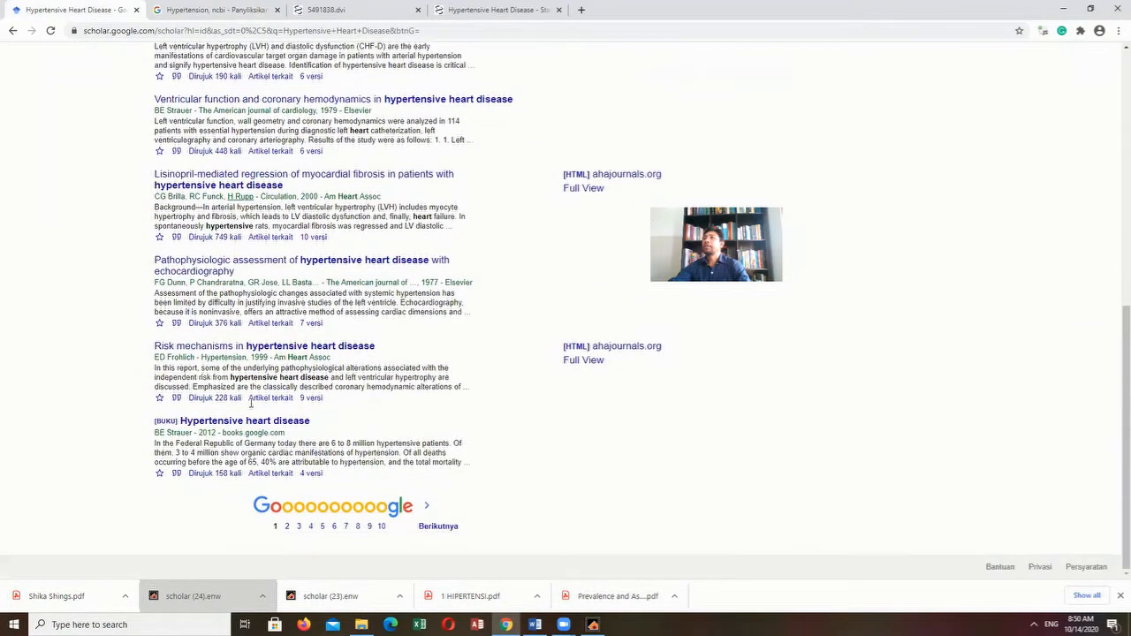
{"action": "scroll", "coordinate": [256, 404], "scroll_direction": "up", "scroll_amount": 2}
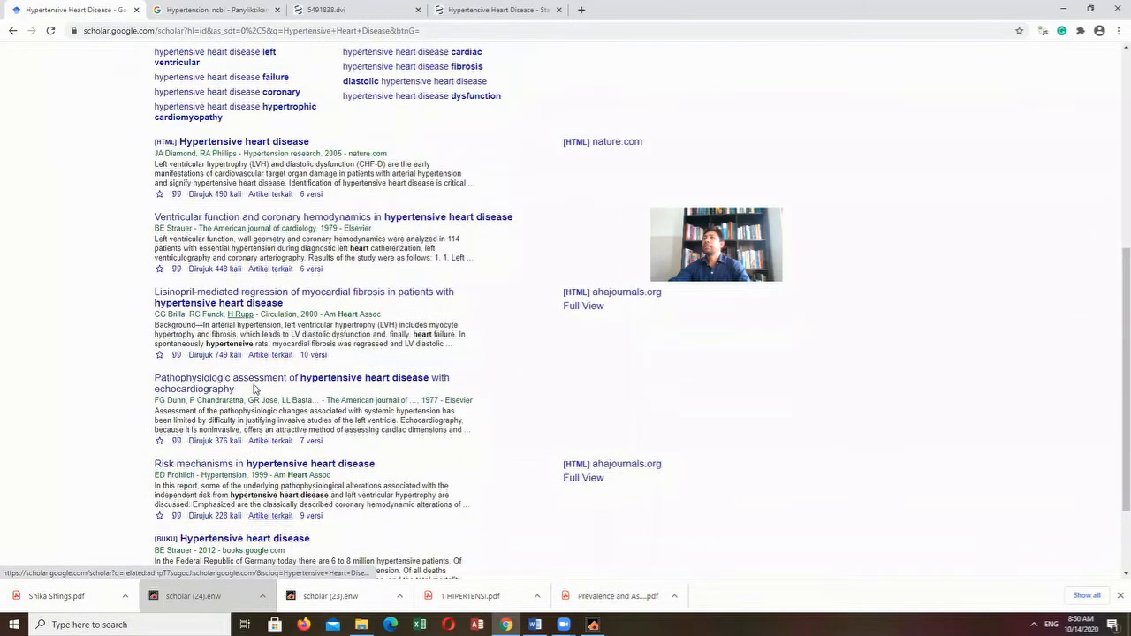
{"action": "scroll", "coordinate": [288, 363], "scroll_direction": "up", "scroll_amount": 1}
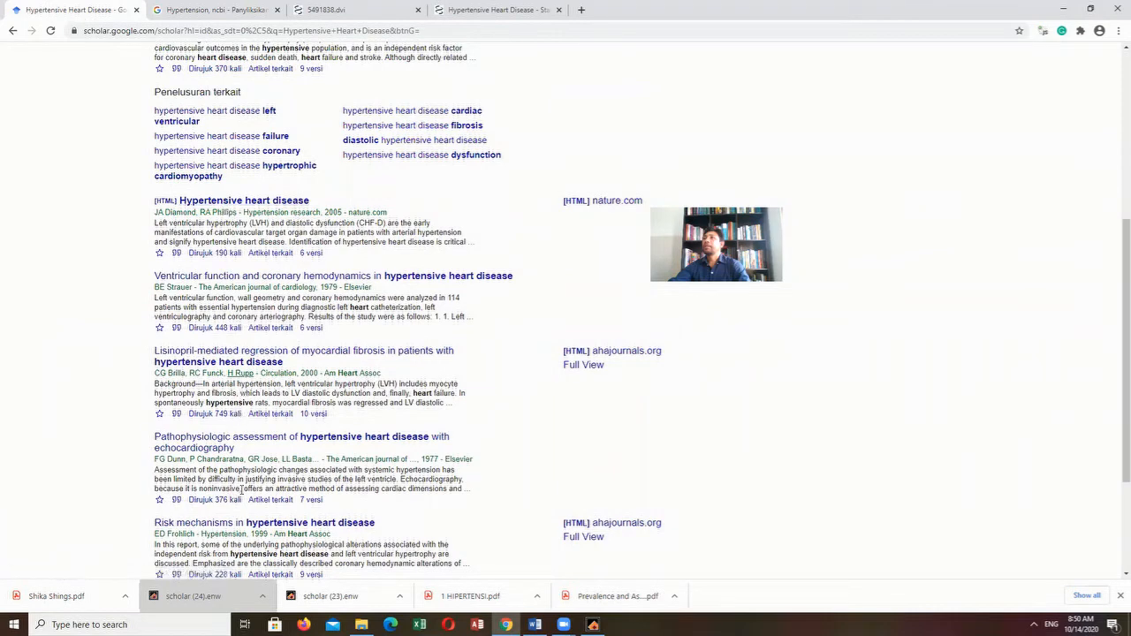
{"action": "scroll", "coordinate": [434, 466], "scroll_direction": "down", "scroll_amount": 1}
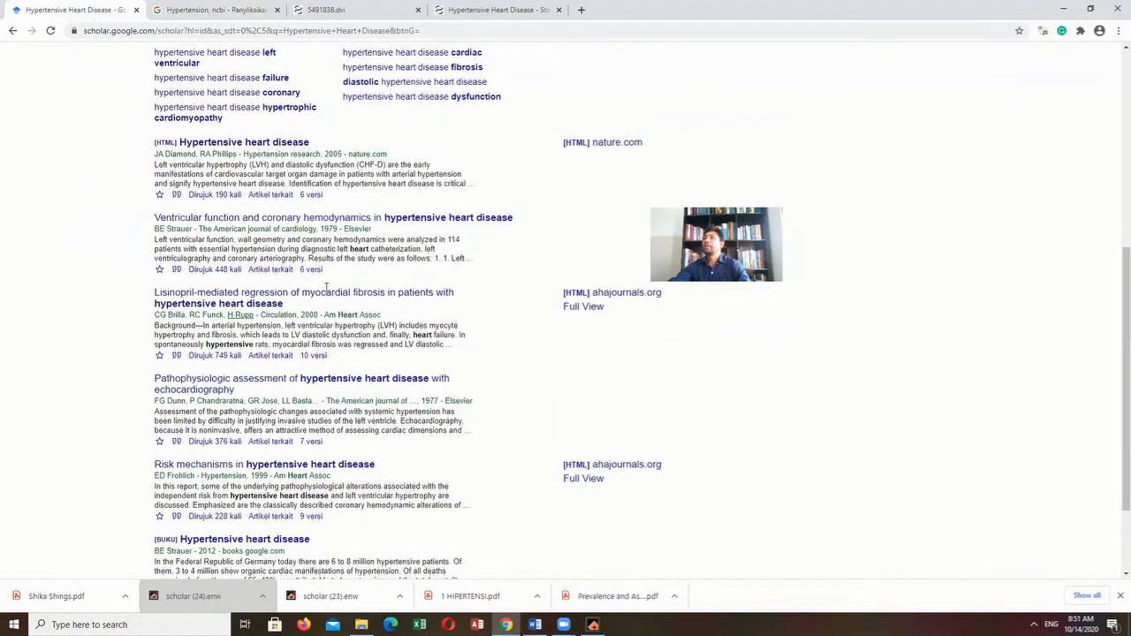
{"action": "scroll", "coordinate": [318, 291], "scroll_direction": "up", "scroll_amount": 2}
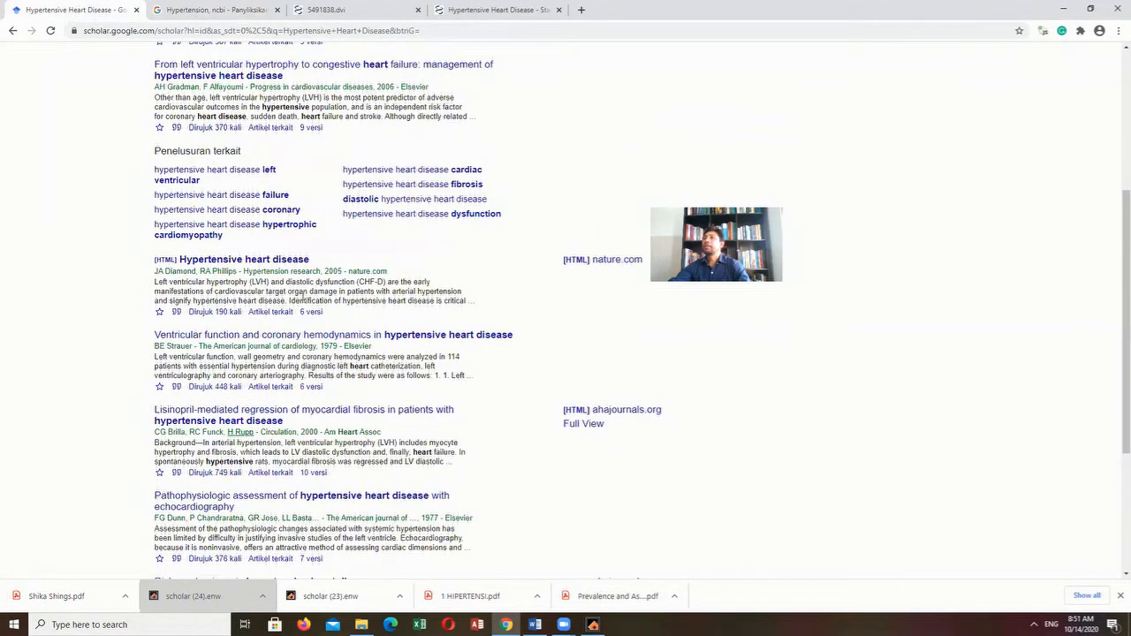
{"action": "left_click", "coordinate": [225, 263]}
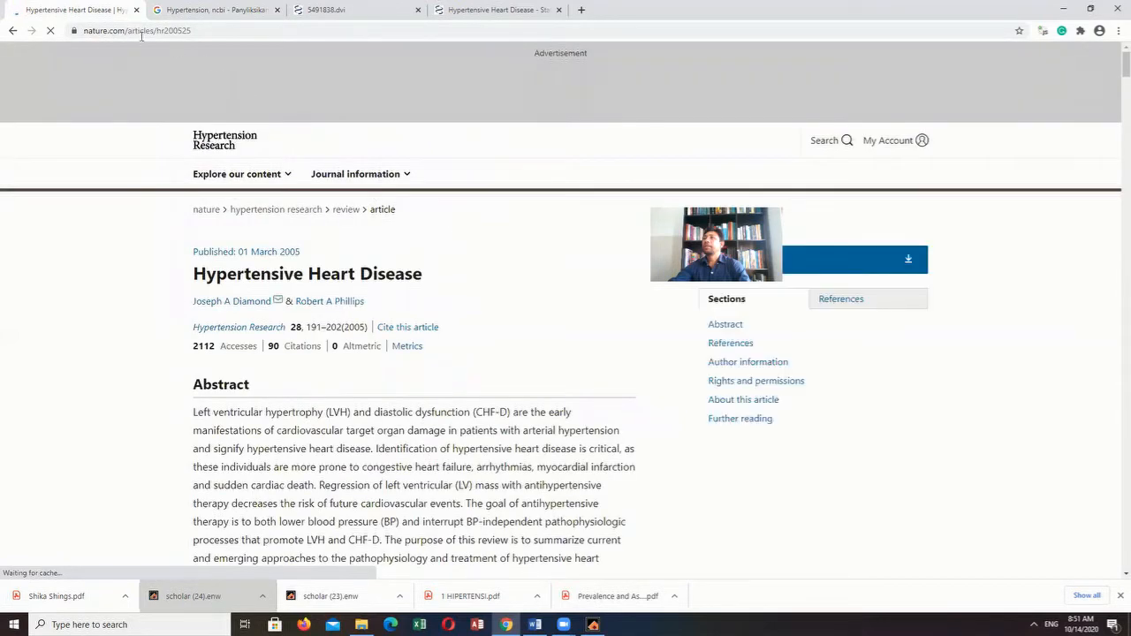
{"action": "left_click", "coordinate": [11, 33]}
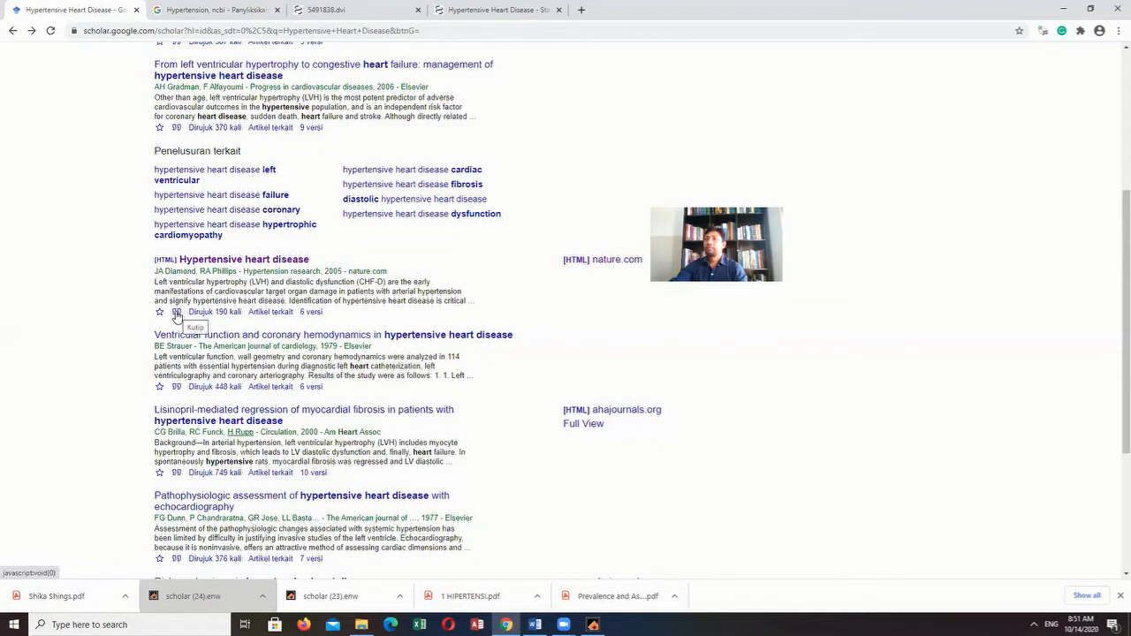
- Export the EndNote citation of the nature.com article "Hypertensive heart disease" from Google Scholar and import it into the EndNote library
{"action": "left_click", "coordinate": [177, 314]}
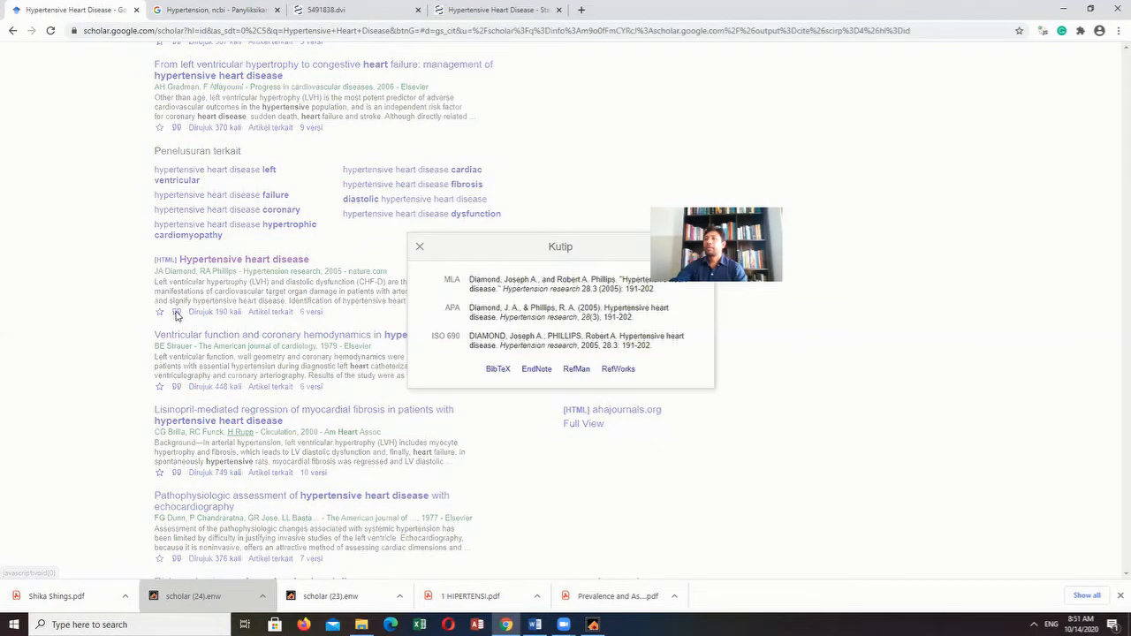
{"action": "left_click", "coordinate": [534, 371]}
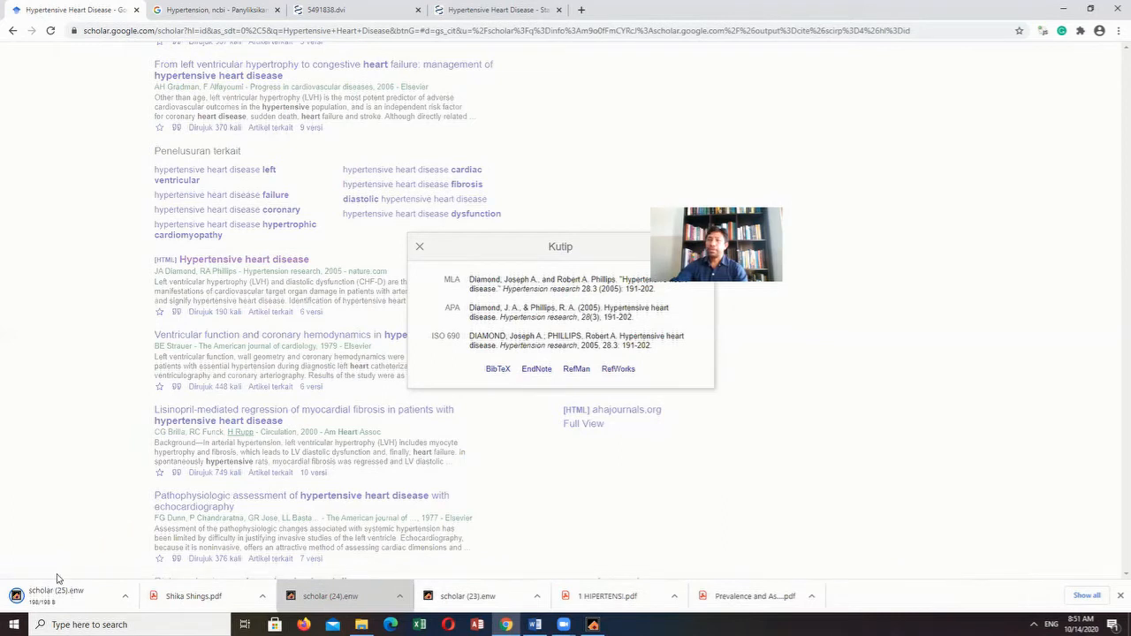
{"action": "left_click", "coordinate": [50, 599]}
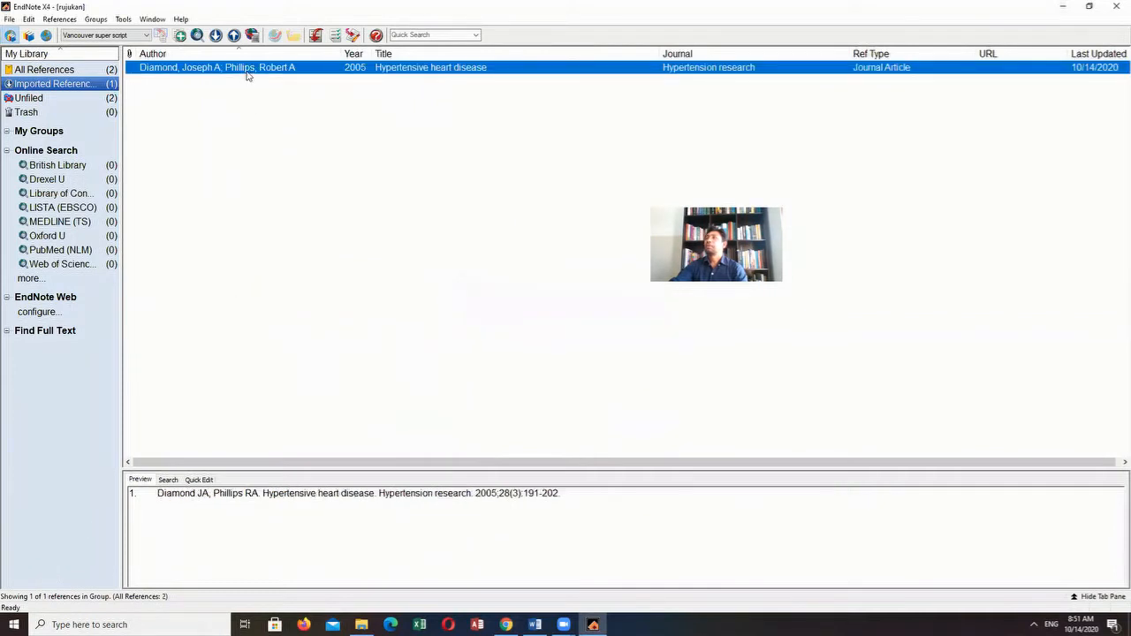
- Show all references in the EndNote library and compare the previews of the hypertensive heart disease and hypertension prevalence articles
{"action": "left_click", "coordinate": [107, 71]}
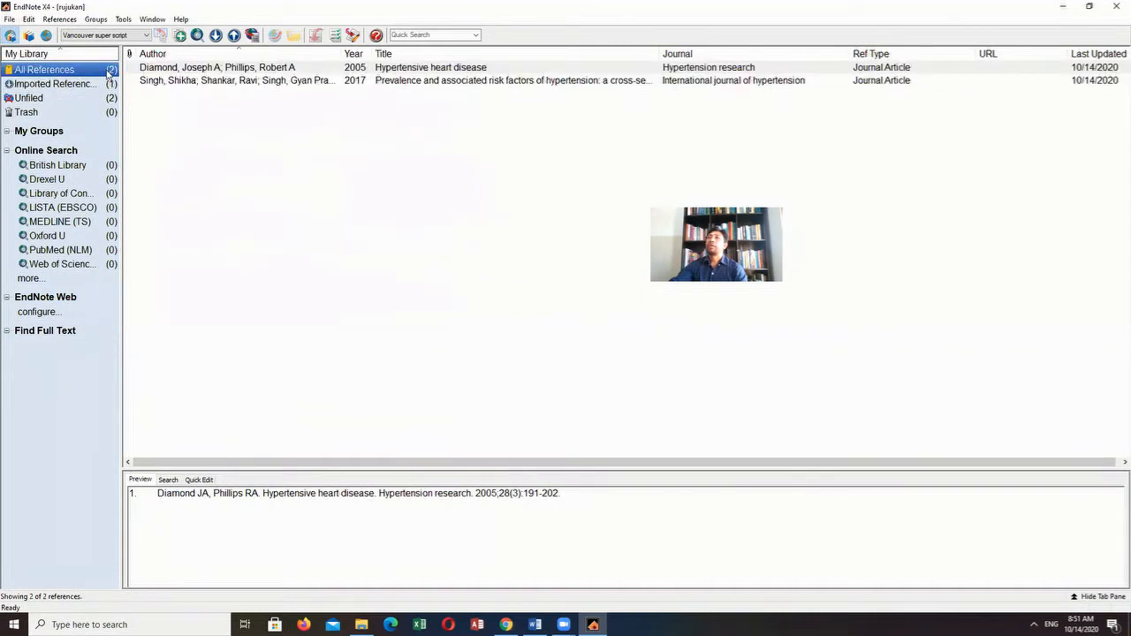
{"action": "left_click", "coordinate": [186, 81]}
{"action": "left_click", "coordinate": [187, 70]}
{"action": "left_click", "coordinate": [186, 82]}
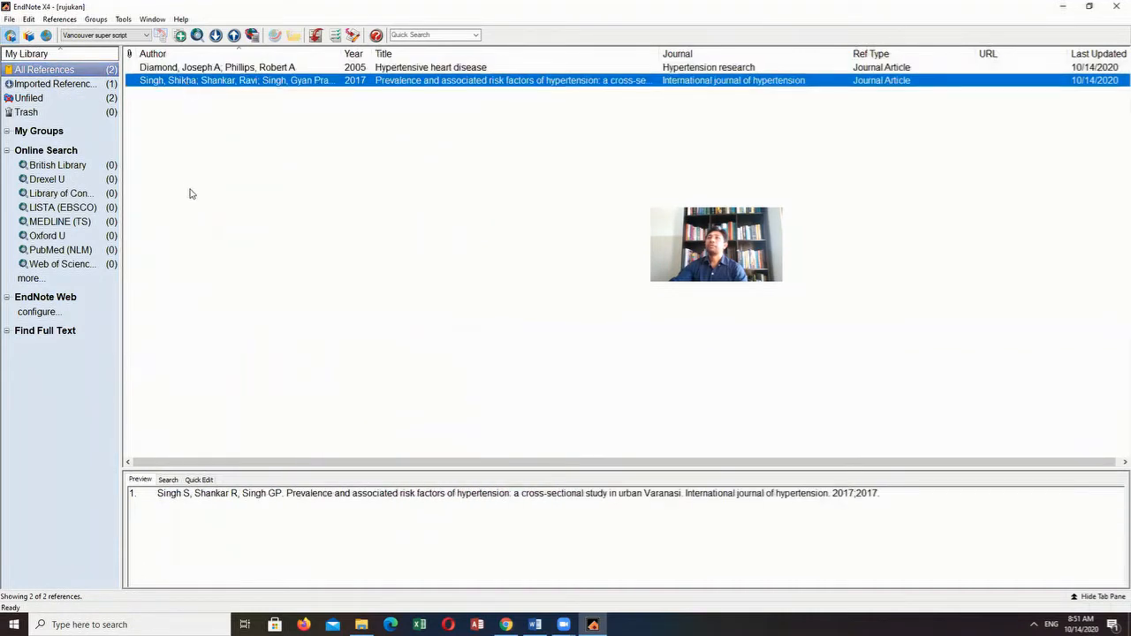
{"action": "left_click", "coordinate": [393, 71]}
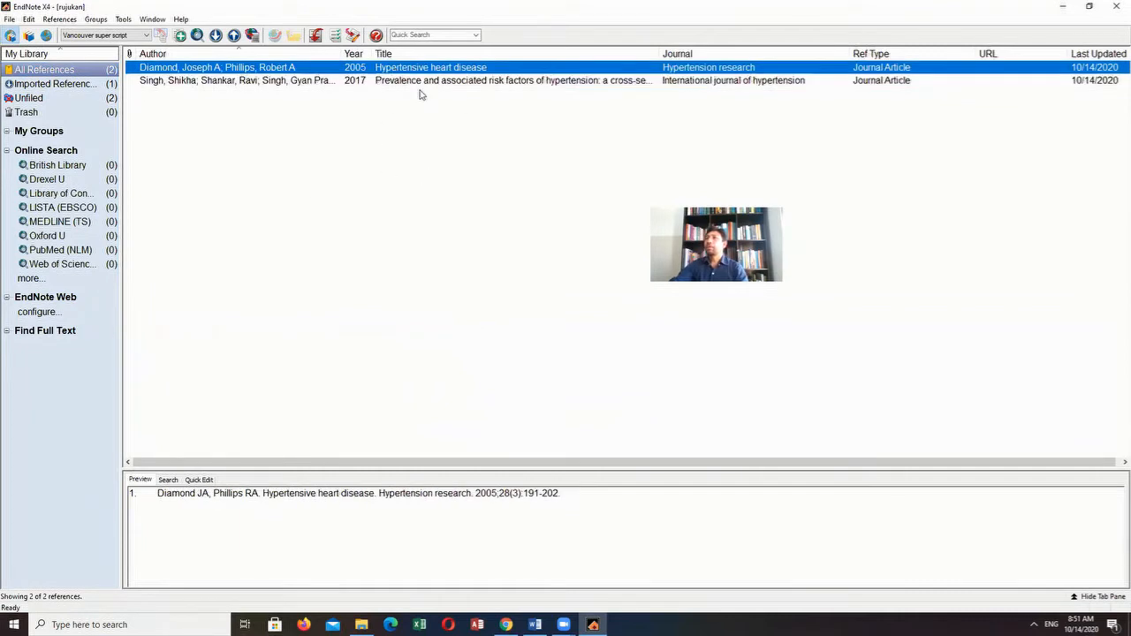
{"action": "left_click", "coordinate": [376, 82]}
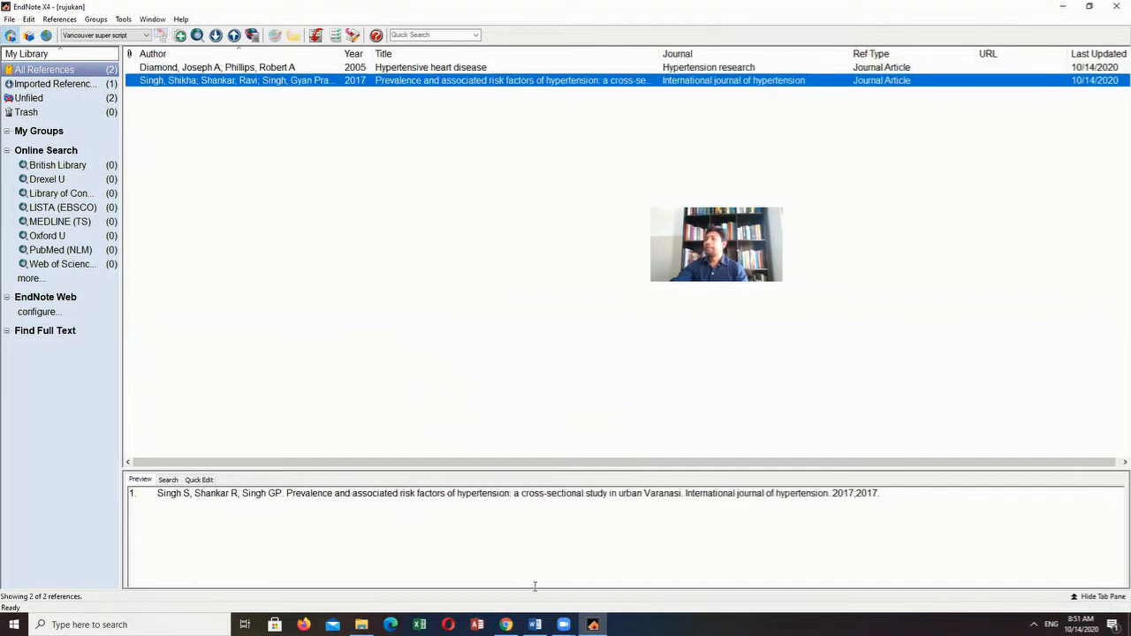
- In the Word document, insert the EndNote citation of "Hypertensive heart disease" after "signifikan", before the first paragraph's final period
{"action": "left_click", "coordinate": [535, 625]}
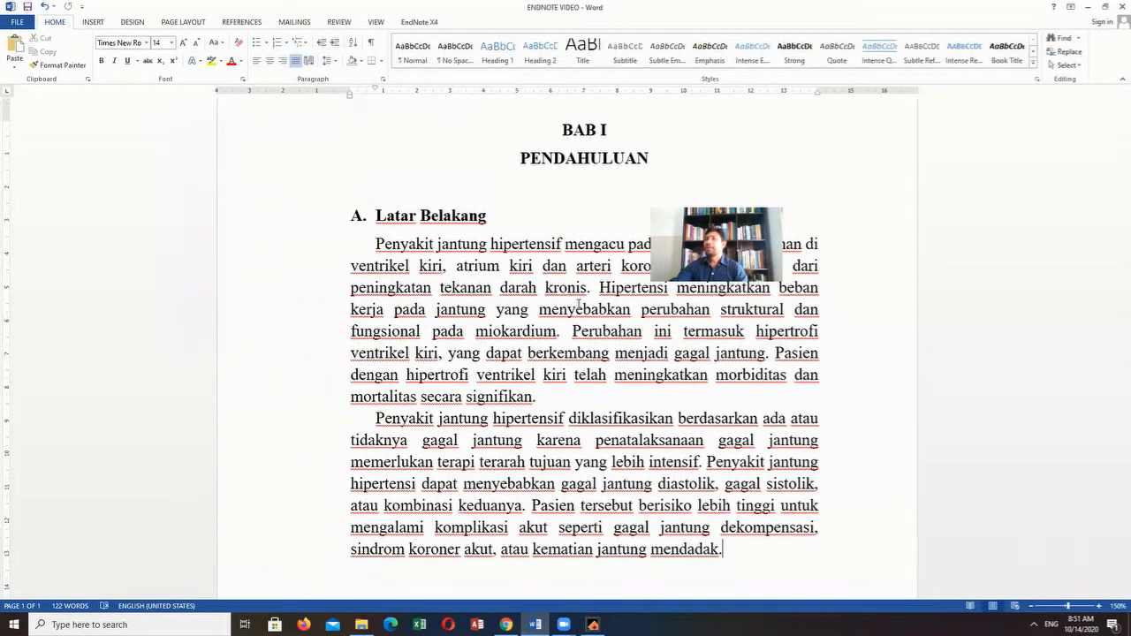
{"action": "left_click", "coordinate": [534, 397]}
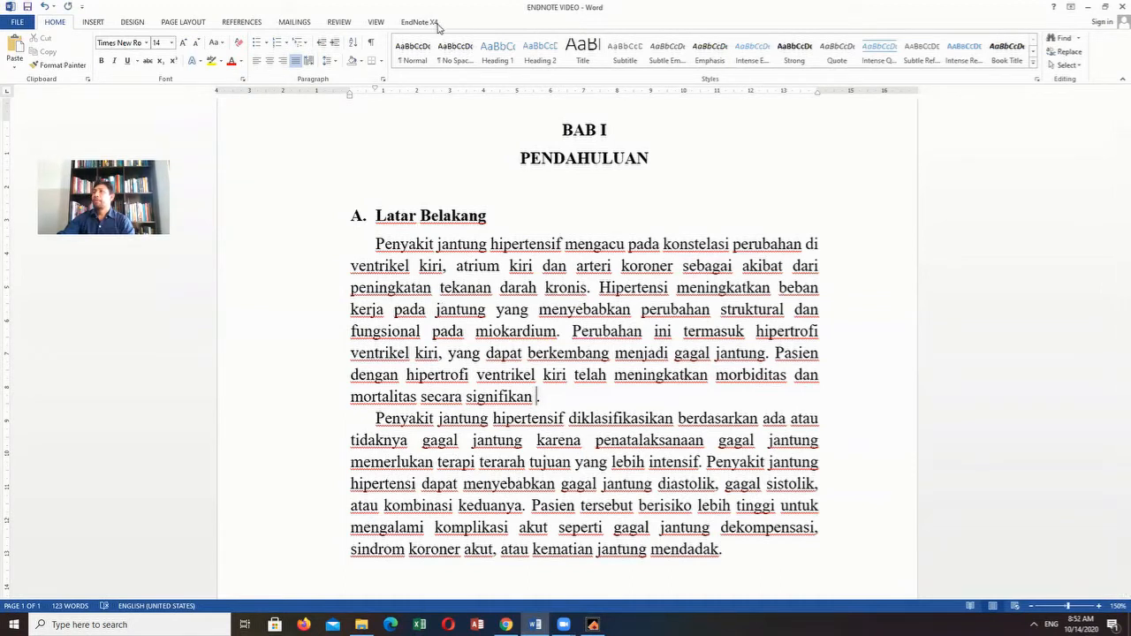
{"action": "left_click", "coordinate": [594, 625]}
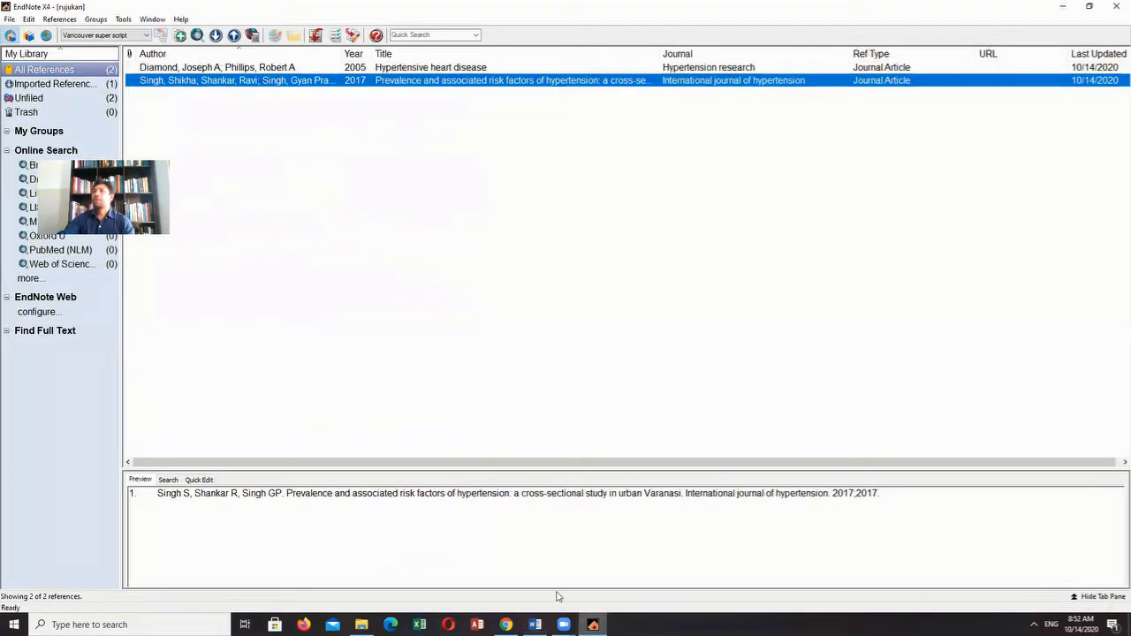
{"action": "left_click", "coordinate": [390, 70]}
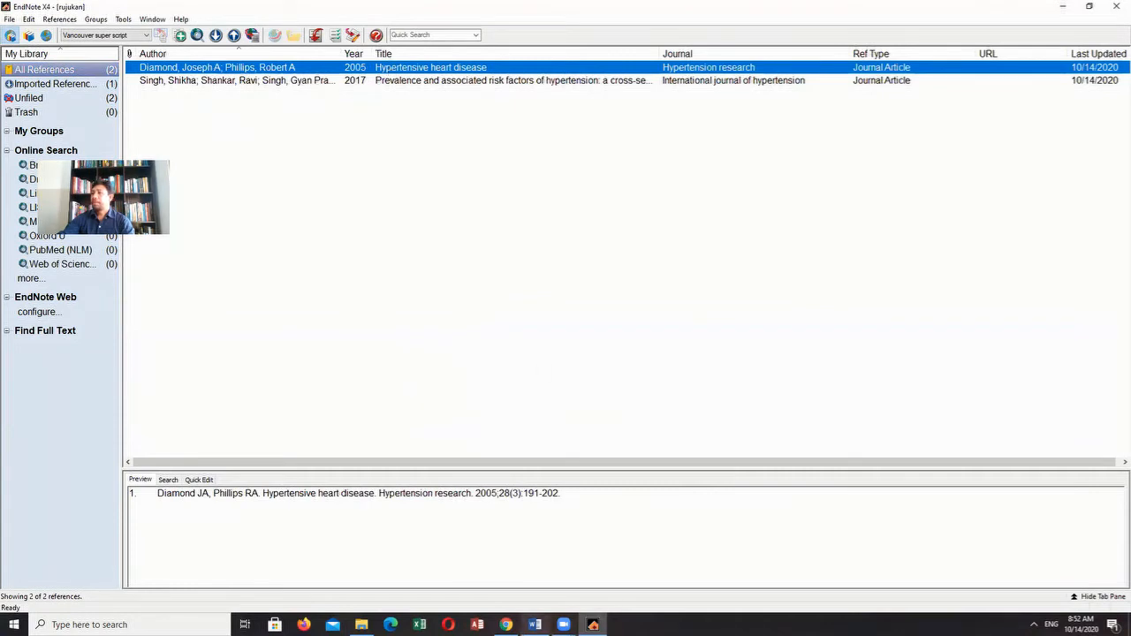
{"action": "left_click", "coordinate": [536, 625]}
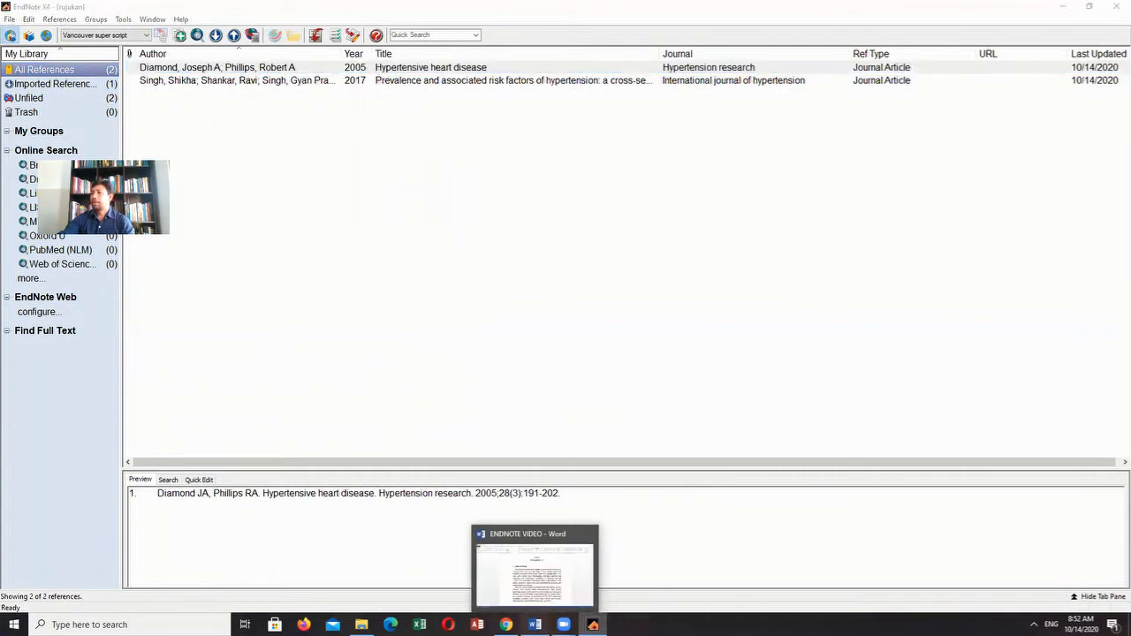
{"action": "left_click", "coordinate": [534, 570]}
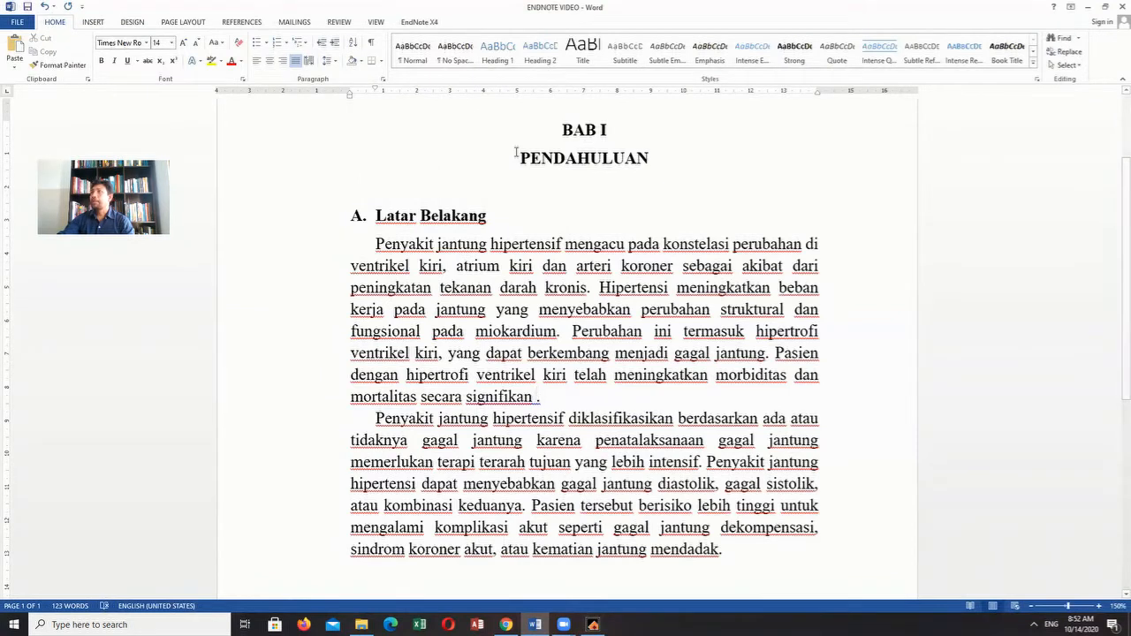
{"action": "left_click", "coordinate": [439, 23]}
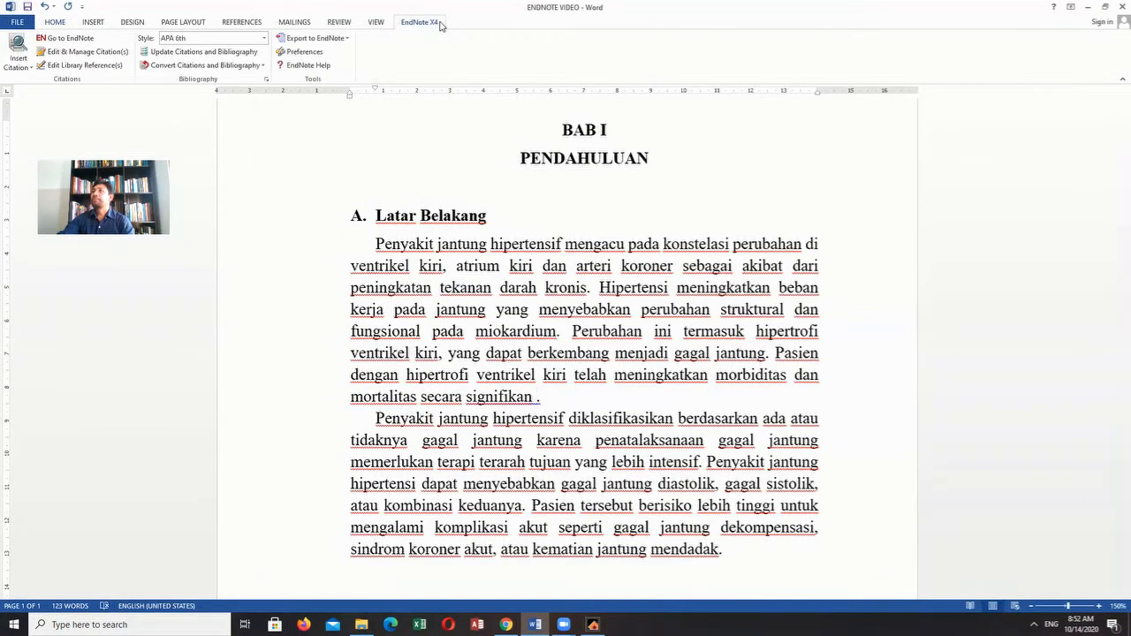
{"action": "left_click", "coordinate": [25, 68]}
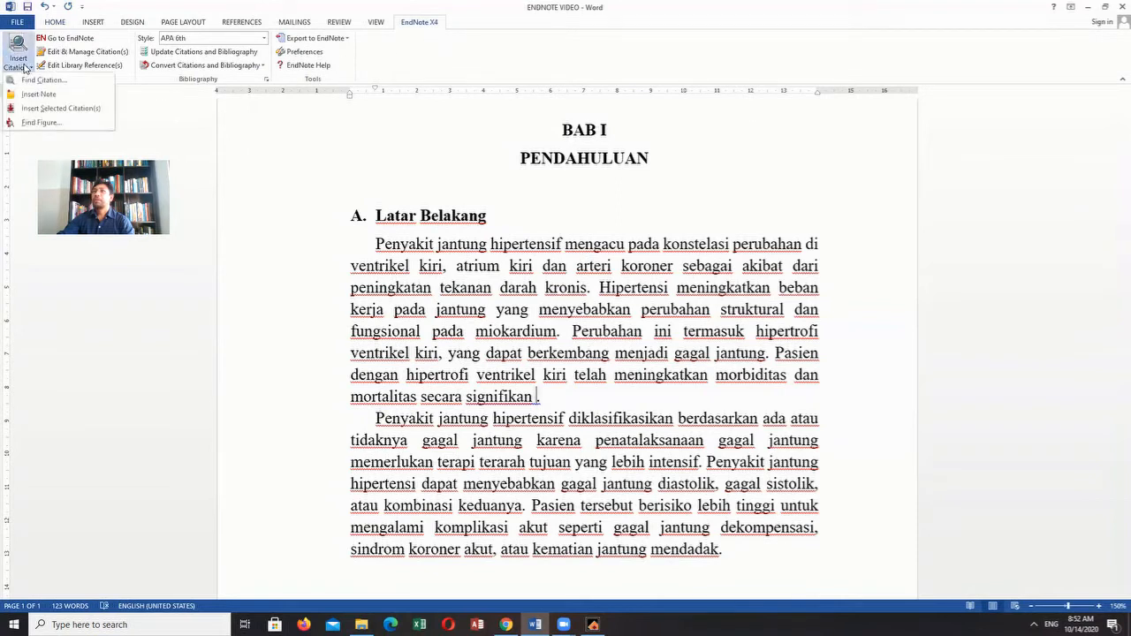
{"action": "left_click", "coordinate": [64, 109]}
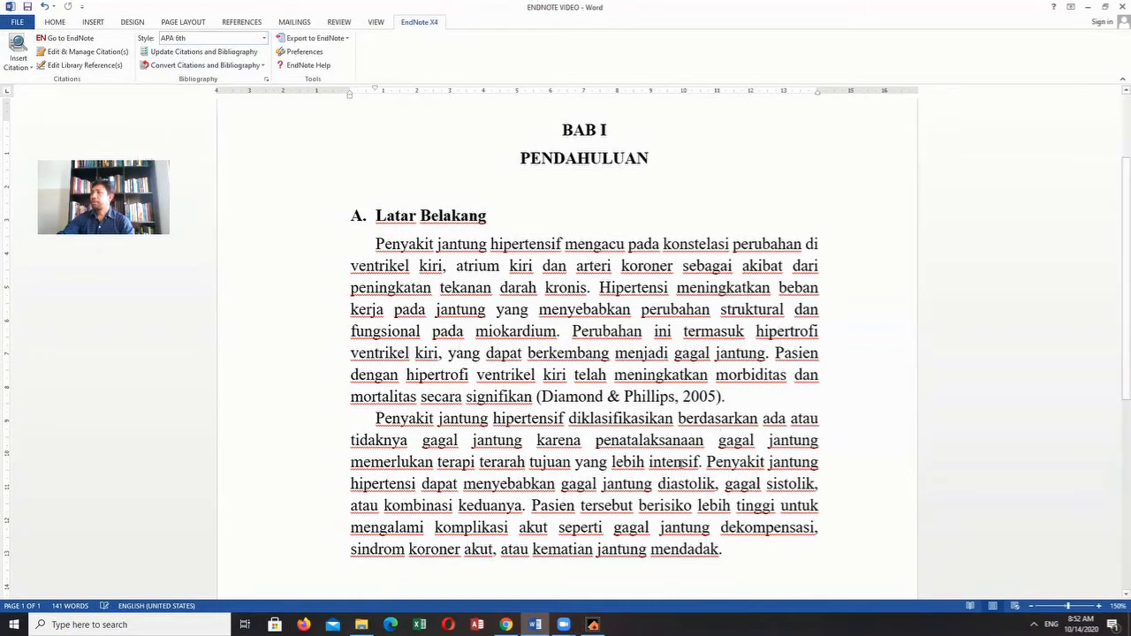
- Delete the empty line directly above the bibliography entry under the DAFTAR PUSTAKA heading
{"action": "scroll", "coordinate": [681, 463], "scroll_direction": "down", "scroll_amount": 2}
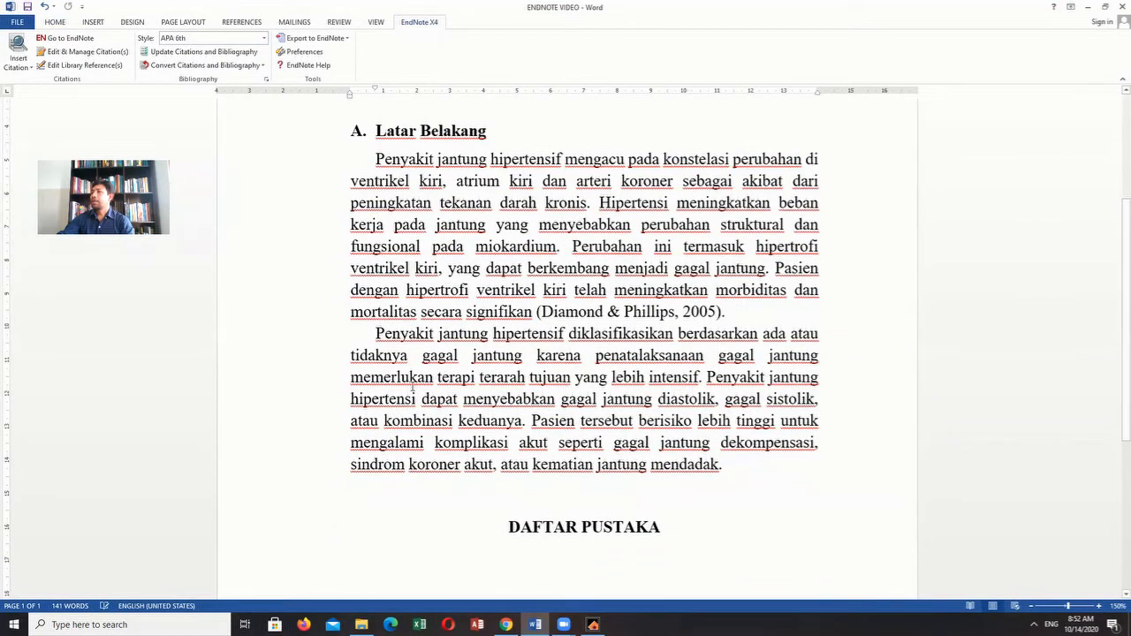
{"action": "scroll", "coordinate": [412, 389], "scroll_direction": "down", "scroll_amount": 6}
{"action": "left_click", "coordinate": [401, 351]}
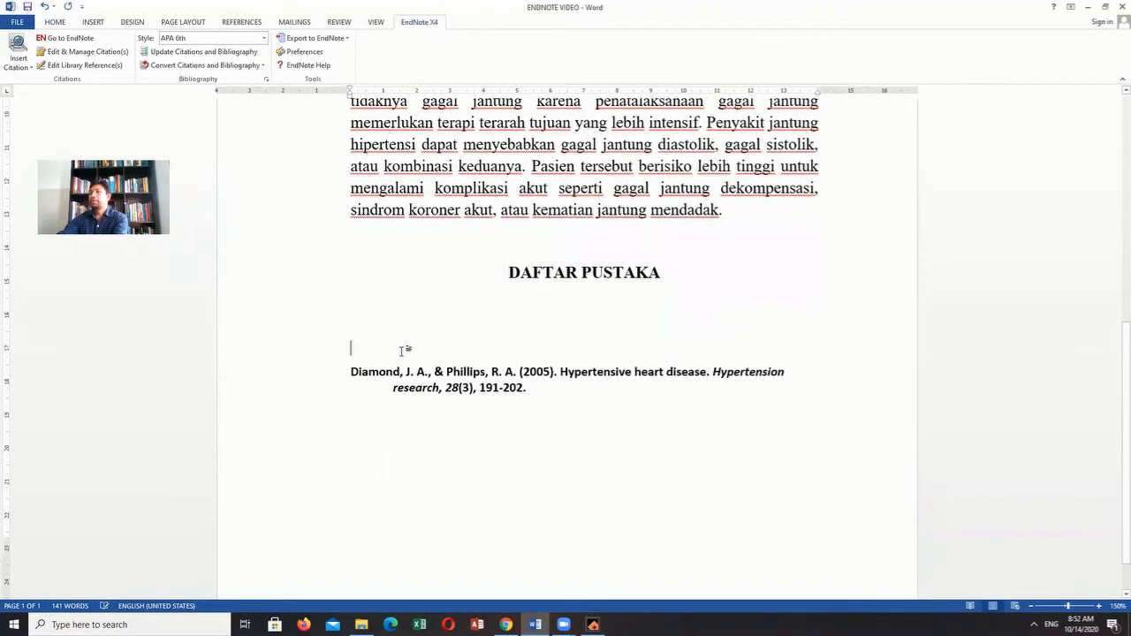
{"action": "key", "text": "Delete"}
{"action": "left_click", "coordinate": [565, 361]}
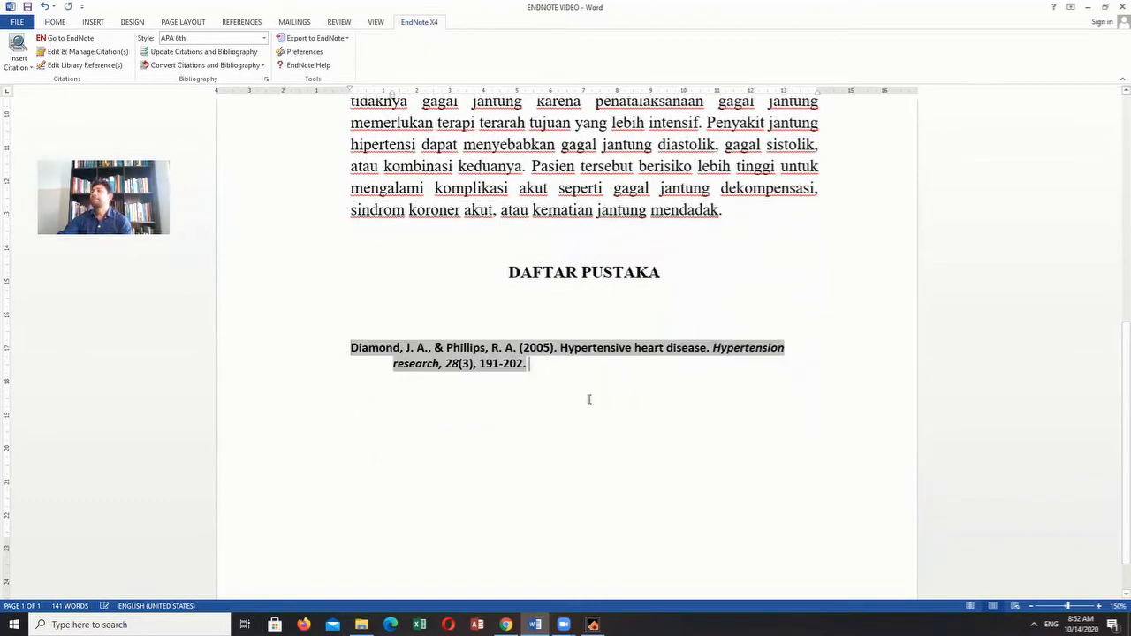
- Insert the EndNote citation of the 2017 hypertension prevalence article after "mendadak", before the second paragraph's final period
{"action": "scroll", "coordinate": [589, 399], "scroll_direction": "up", "scroll_amount": 6}
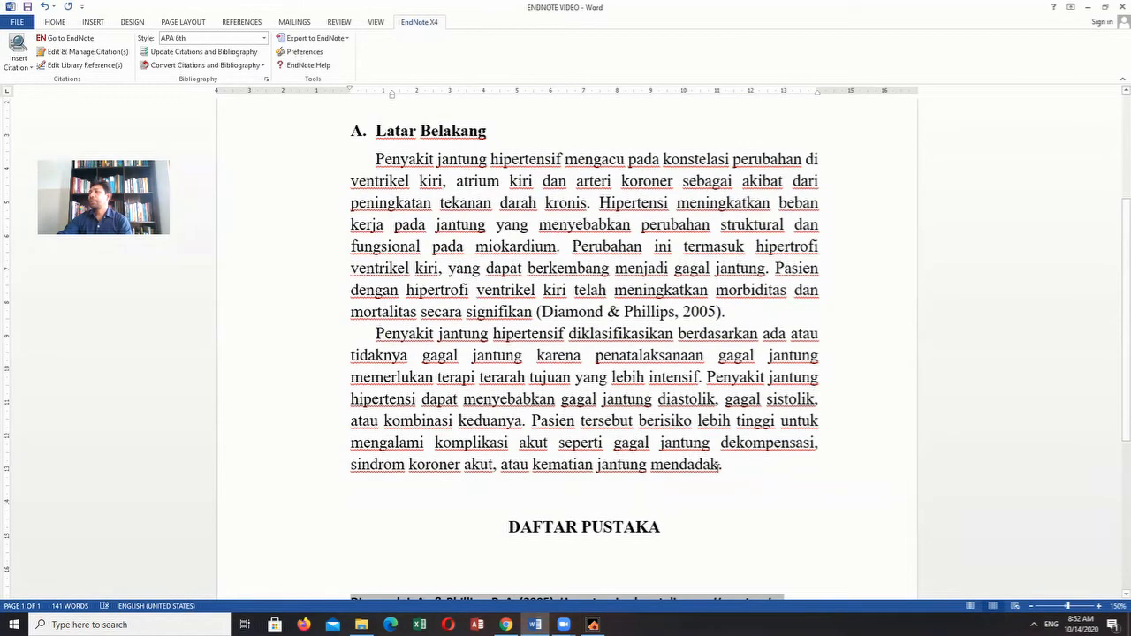
{"action": "left_click", "coordinate": [719, 465]}
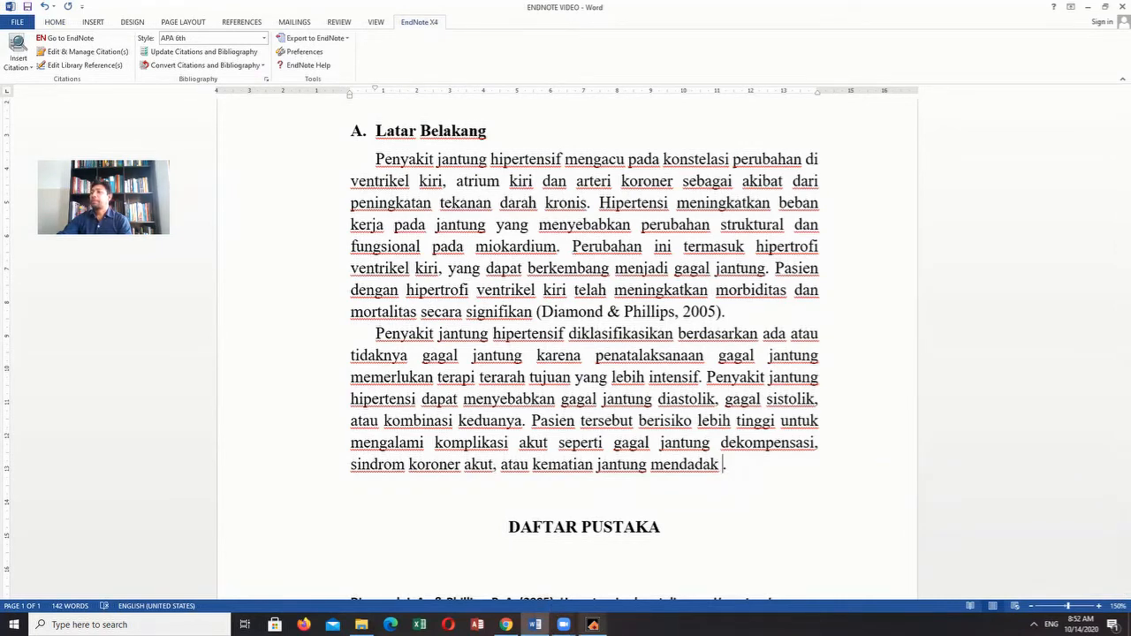
{"action": "left_click", "coordinate": [593, 625]}
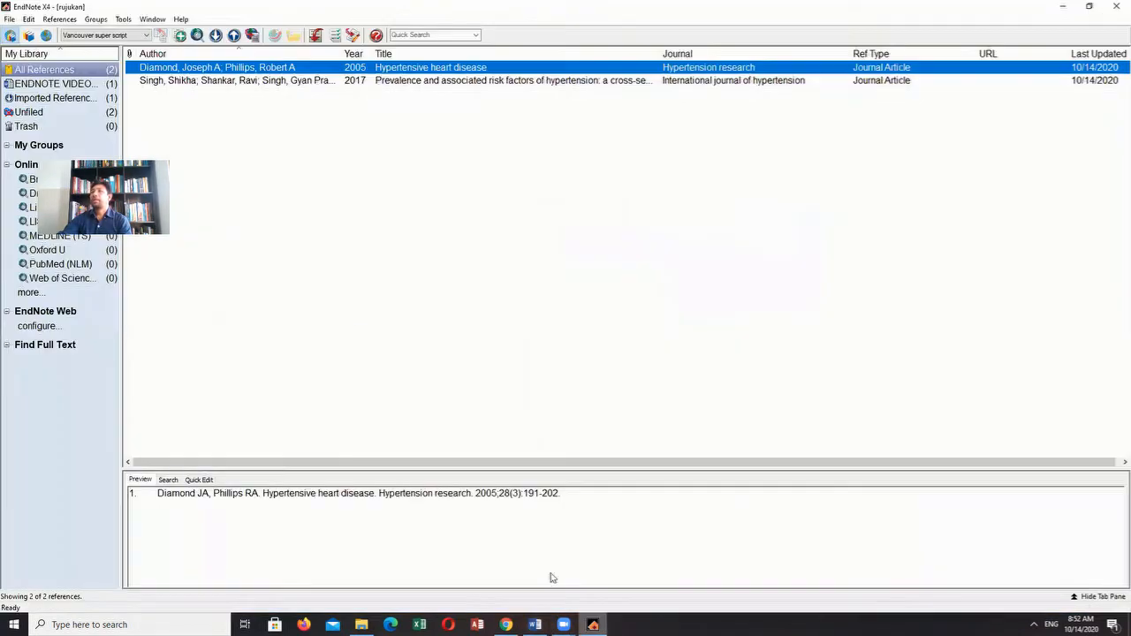
{"action": "left_click", "coordinate": [404, 81]}
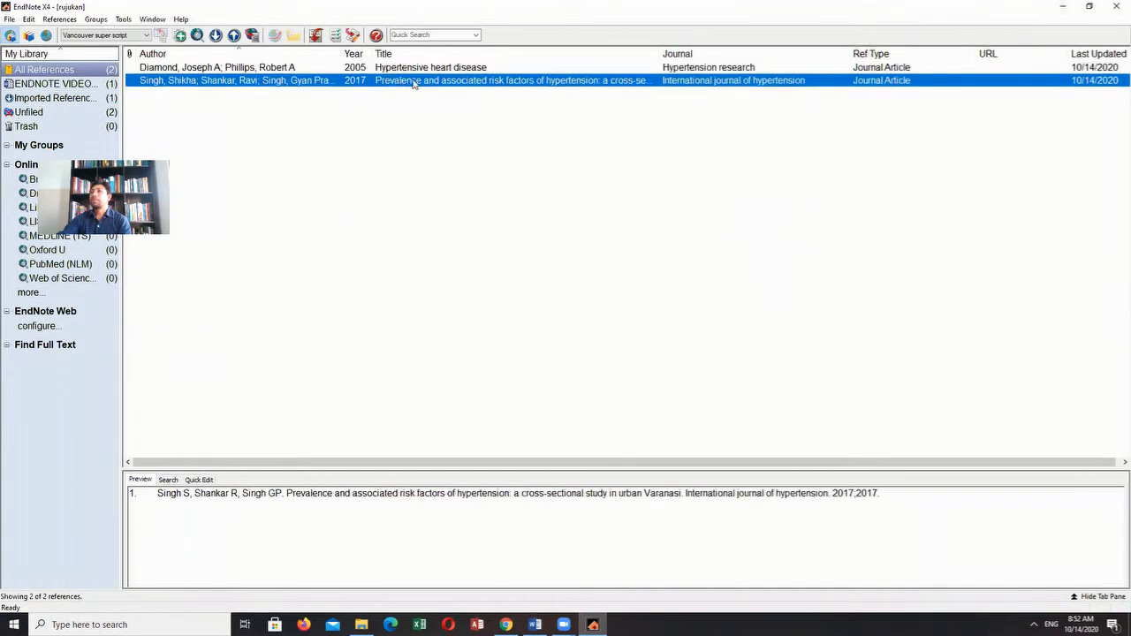
{"action": "left_click", "coordinate": [535, 625]}
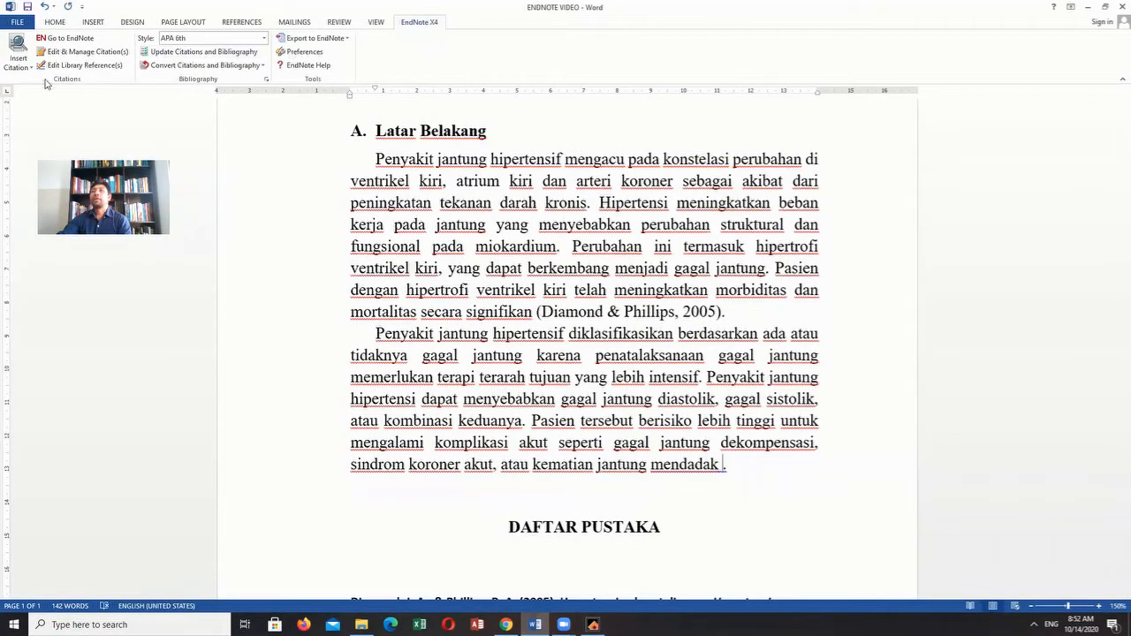
{"action": "left_click", "coordinate": [17, 64]}
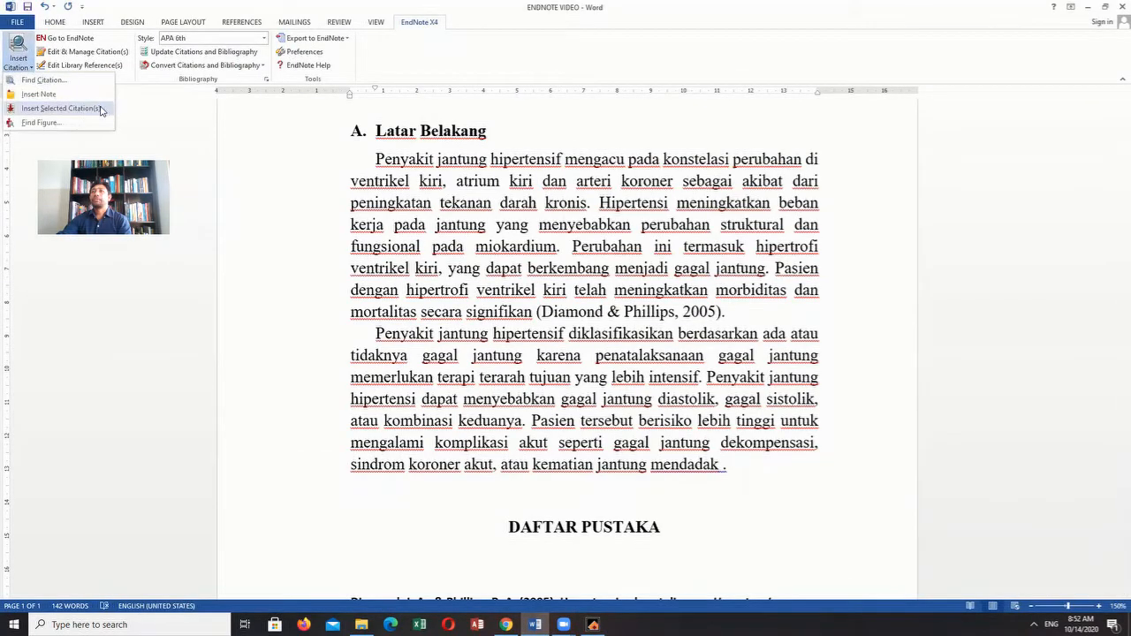
{"action": "left_click", "coordinate": [62, 107]}
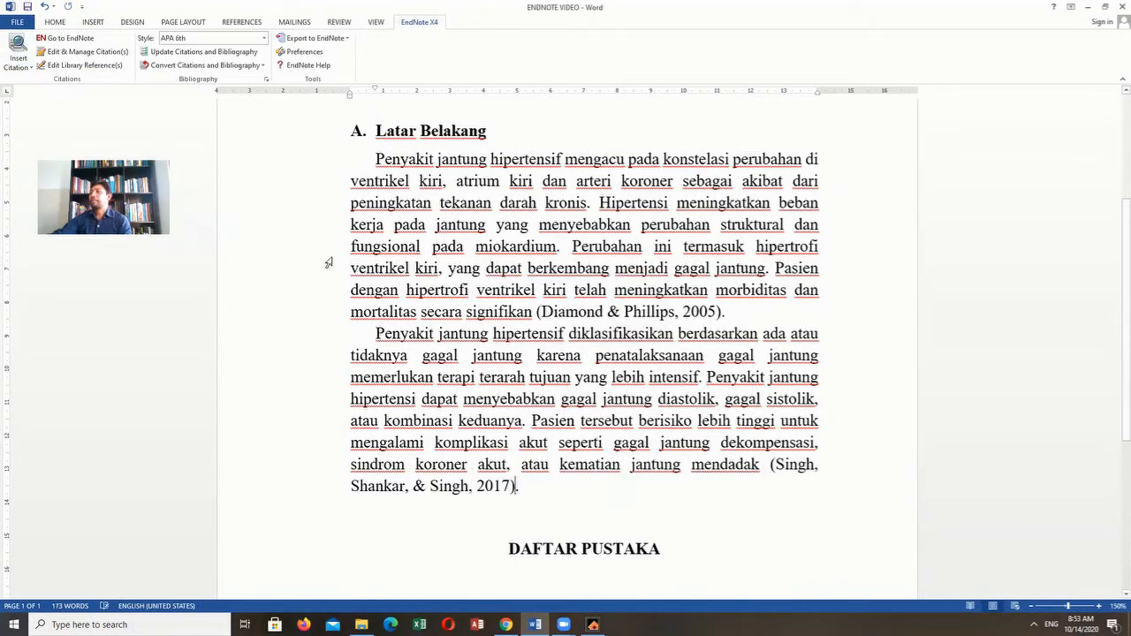
- Reduce the space between the DAFTAR PUSTAKA heading and the bibliography to a single empty line
{"action": "scroll", "coordinate": [548, 473], "scroll_direction": "down", "scroll_amount": 2}
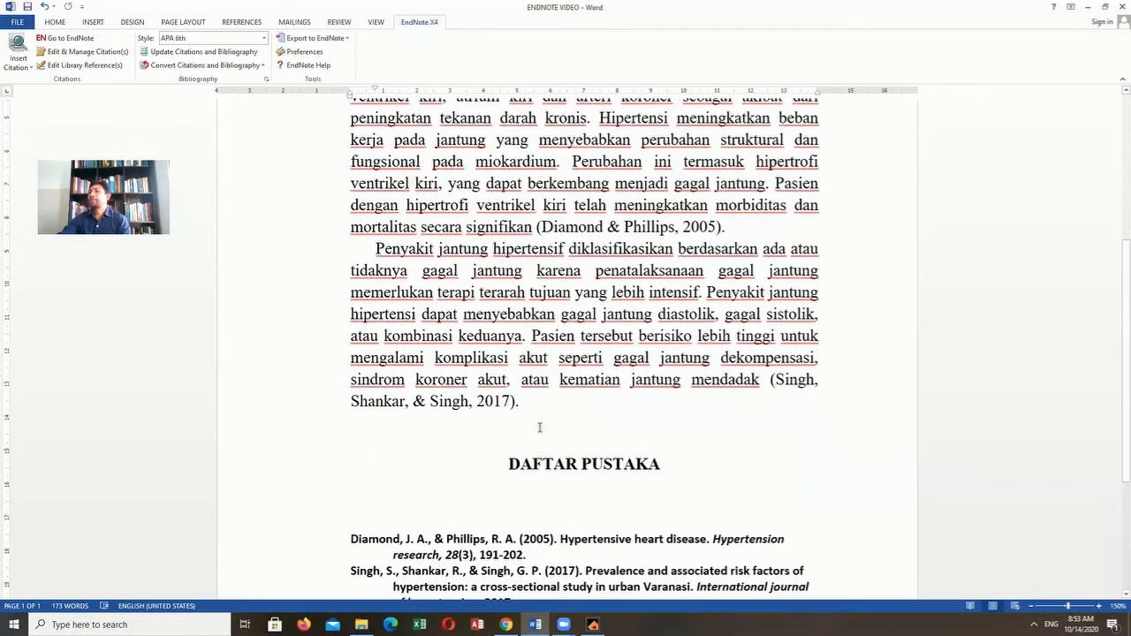
{"action": "scroll", "coordinate": [545, 425], "scroll_direction": "up", "scroll_amount": 1}
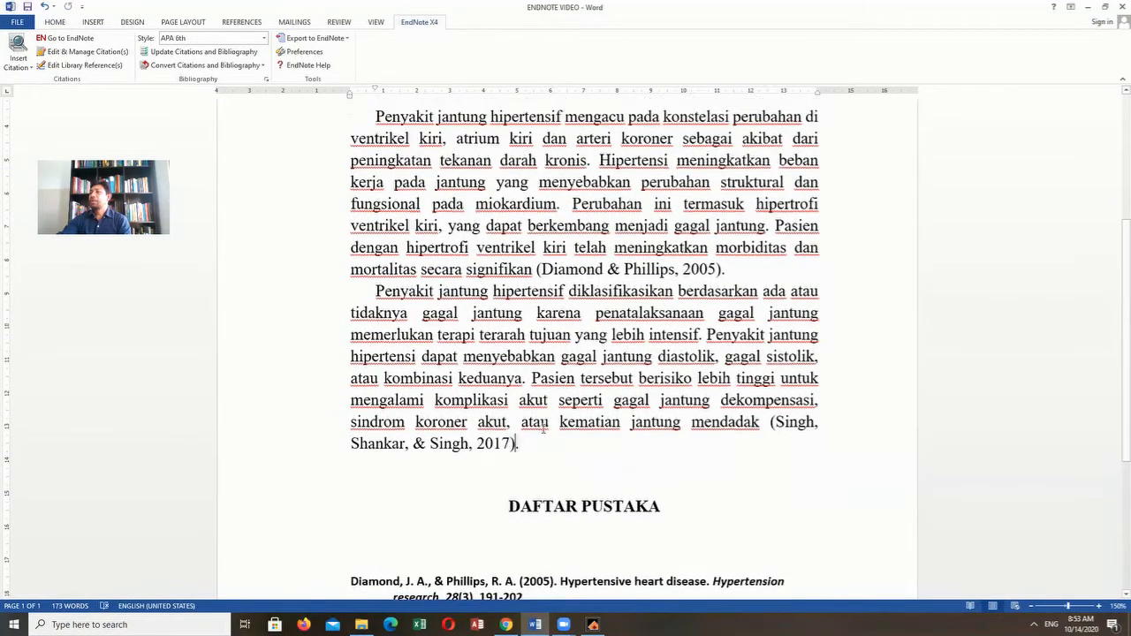
{"action": "scroll", "coordinate": [542, 429], "scroll_direction": "down", "scroll_amount": 5}
{"action": "left_click", "coordinate": [458, 329]}
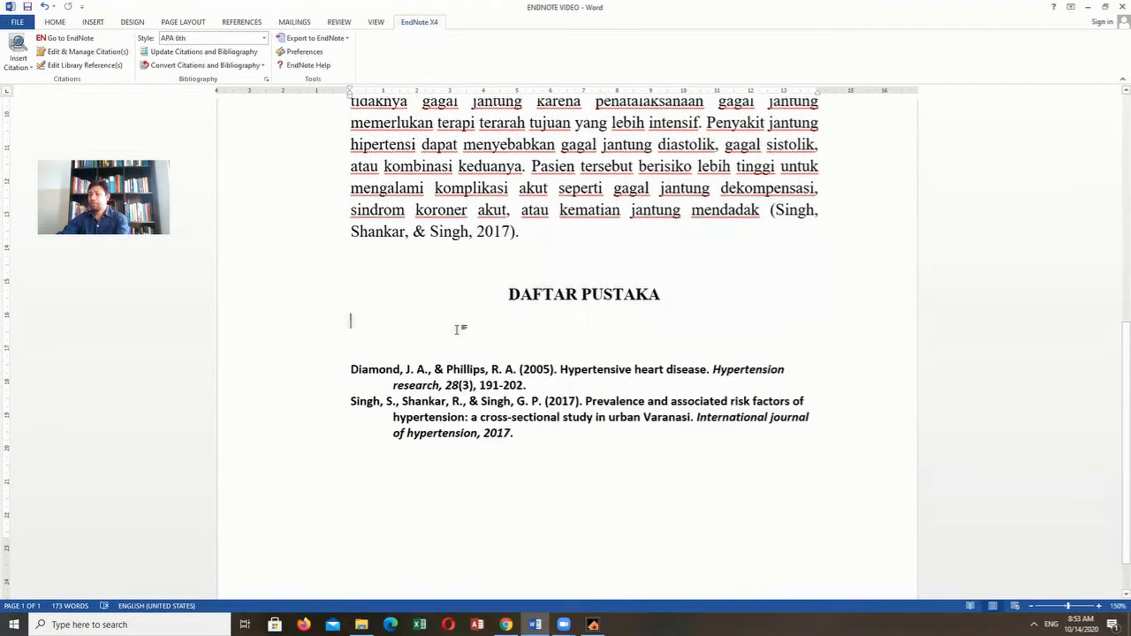
{"action": "key", "text": "Delete"}
{"action": "key", "text": "Delete"}
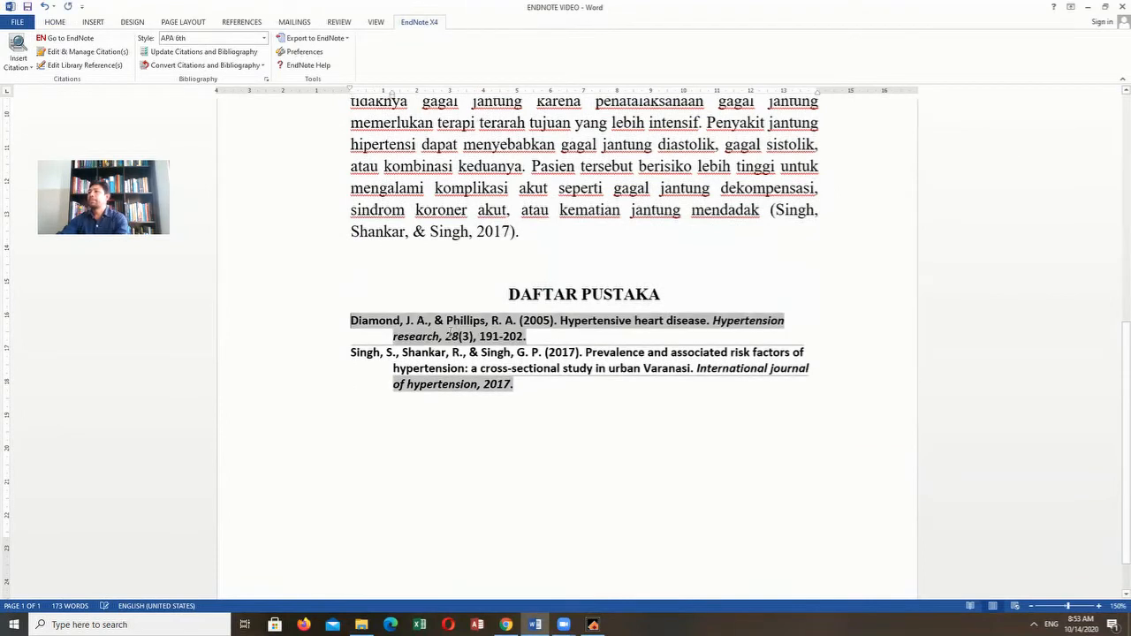
{"action": "left_click", "coordinate": [664, 295]}
{"action": "key", "text": "Return"}
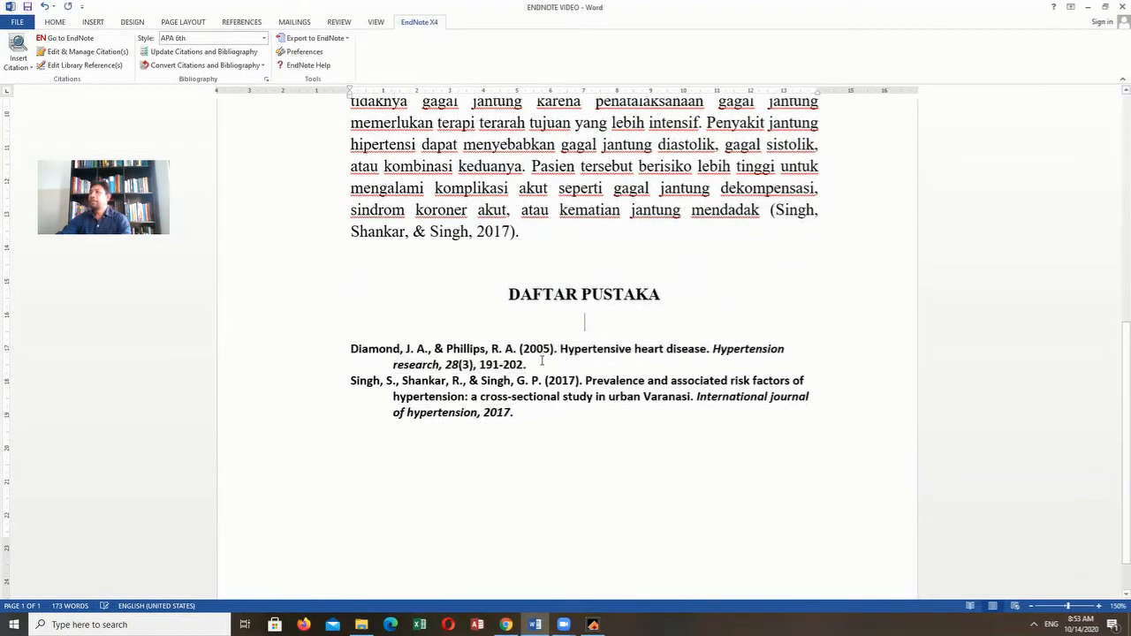
- Set the font of both bibliography entries under the DAFTAR PUSTAKA heading to Times New Roman
{"action": "scroll", "coordinate": [546, 360], "scroll_direction": "up", "scroll_amount": 4}
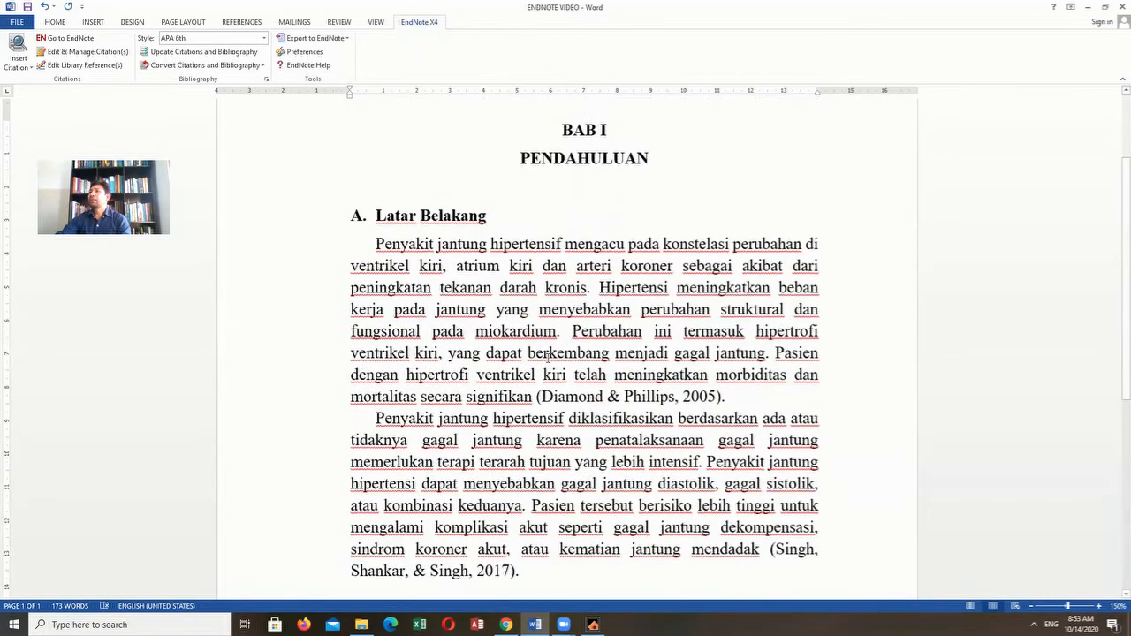
{"action": "scroll", "coordinate": [545, 356], "scroll_direction": "down", "scroll_amount": 1}
{"action": "scroll", "coordinate": [546, 356], "scroll_direction": "down", "scroll_amount": 3}
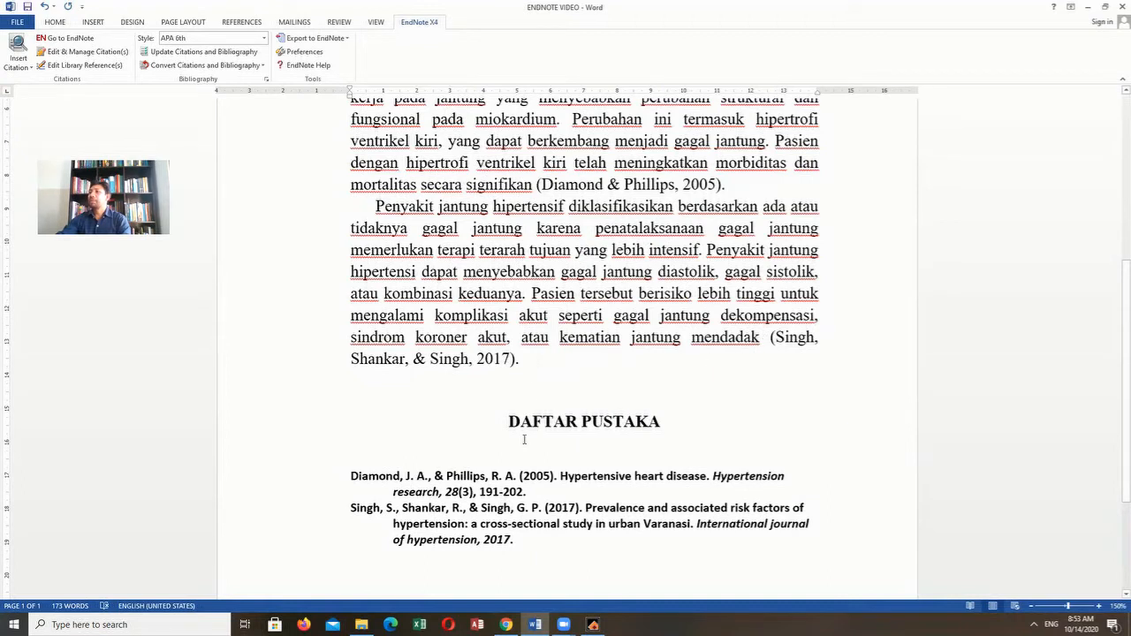
{"action": "scroll", "coordinate": [384, 457], "scroll_direction": "down", "scroll_amount": 1}
{"action": "left_click_drag", "start_coordinate": [351, 434], "coordinate": [513, 497]}
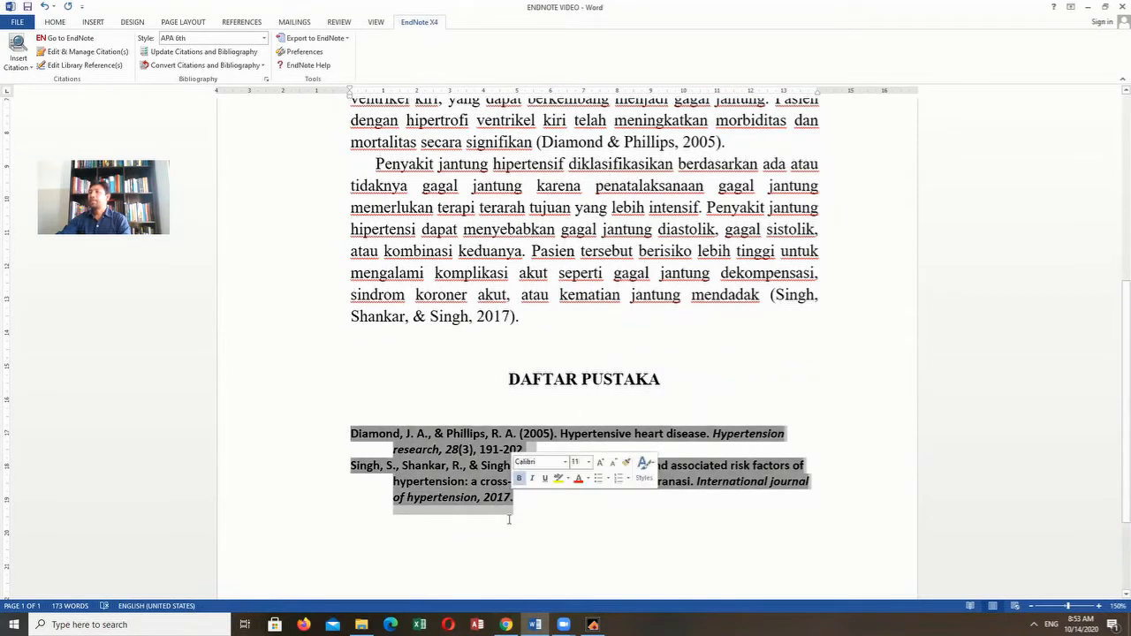
{"action": "left_click", "coordinate": [56, 22]}
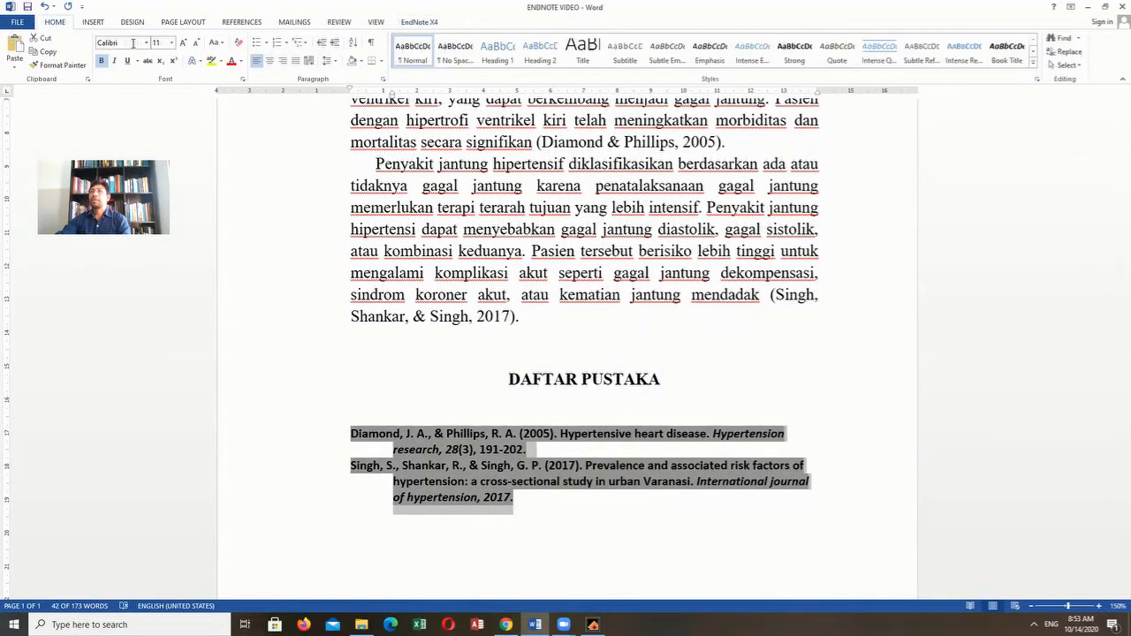
{"action": "left_click", "coordinate": [147, 43]}
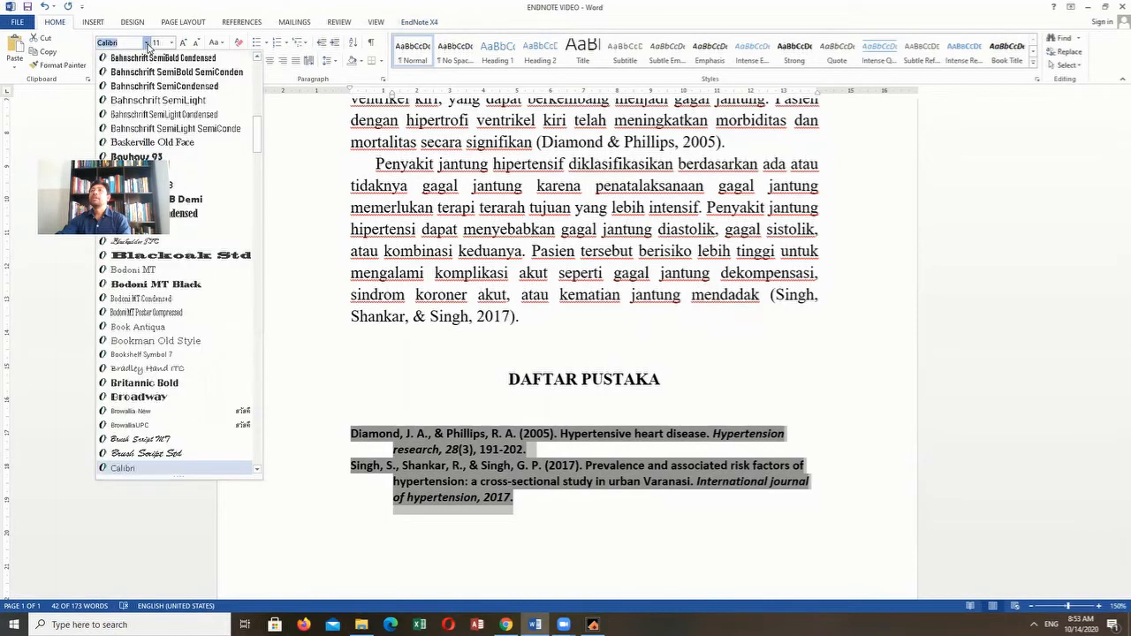
{"action": "type", "text": "Times New Ro"}
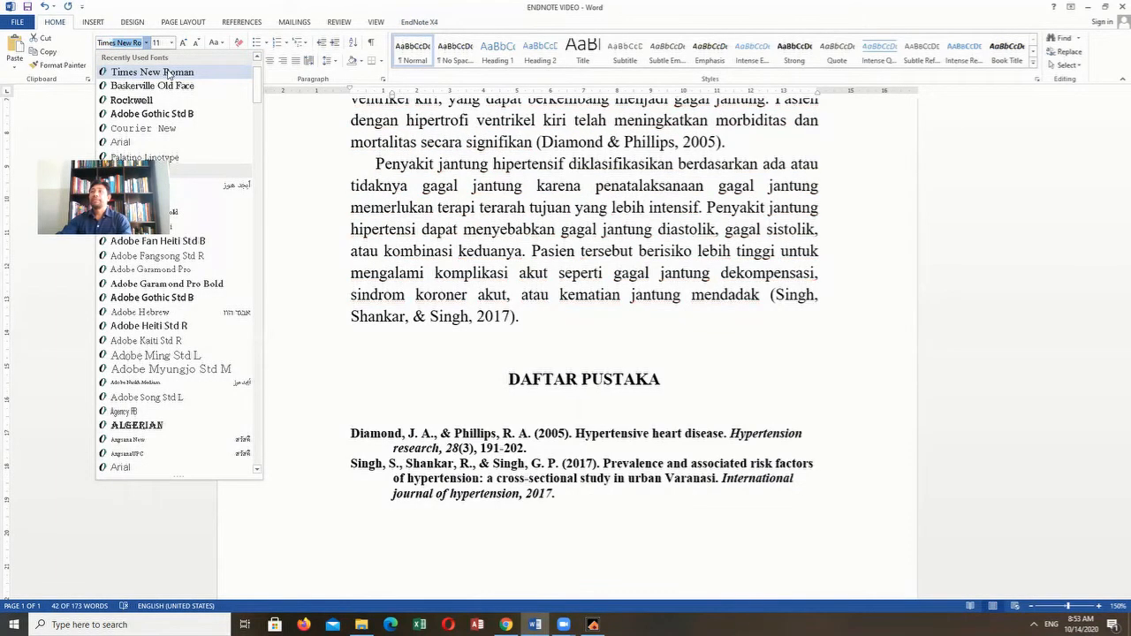
{"action": "left_click", "coordinate": [165, 72]}
- Set the two bibliography entries to font size 12 and remove their bold formatting
{"action": "left_click", "coordinate": [170, 42]}
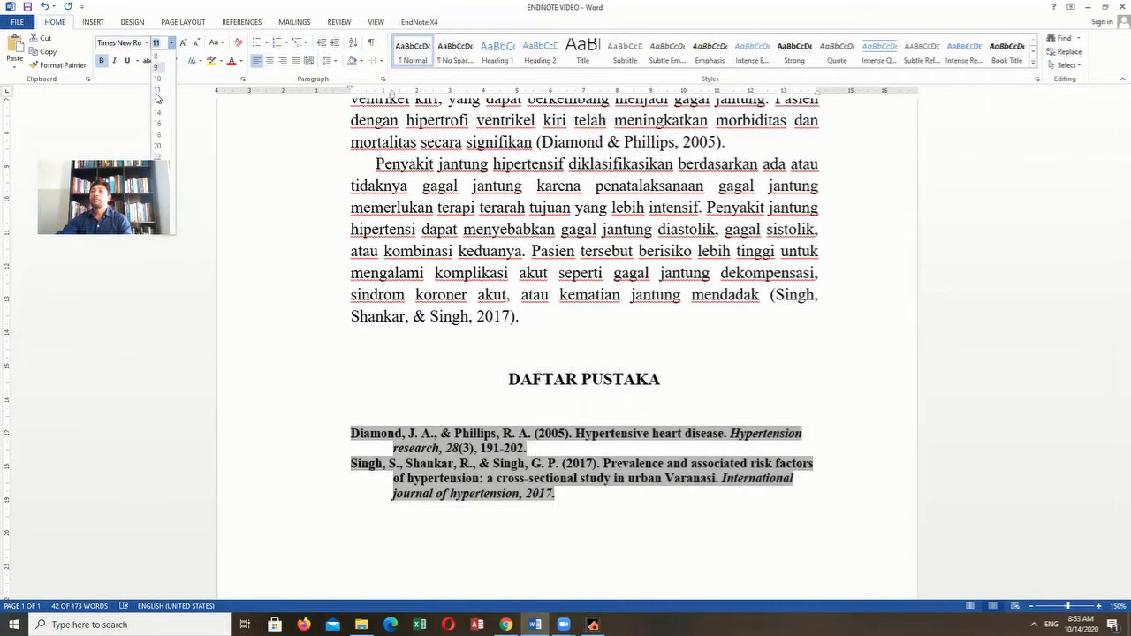
{"action": "left_click", "coordinate": [158, 102]}
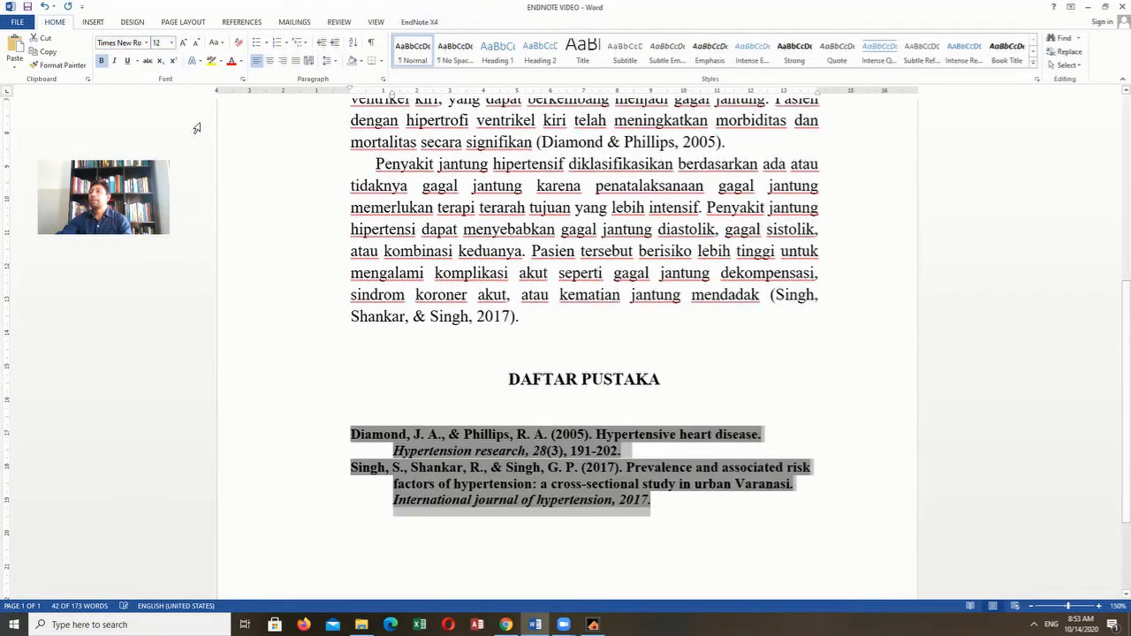
{"action": "left_click", "coordinate": [101, 61]}
{"action": "left_click", "coordinate": [622, 521]}
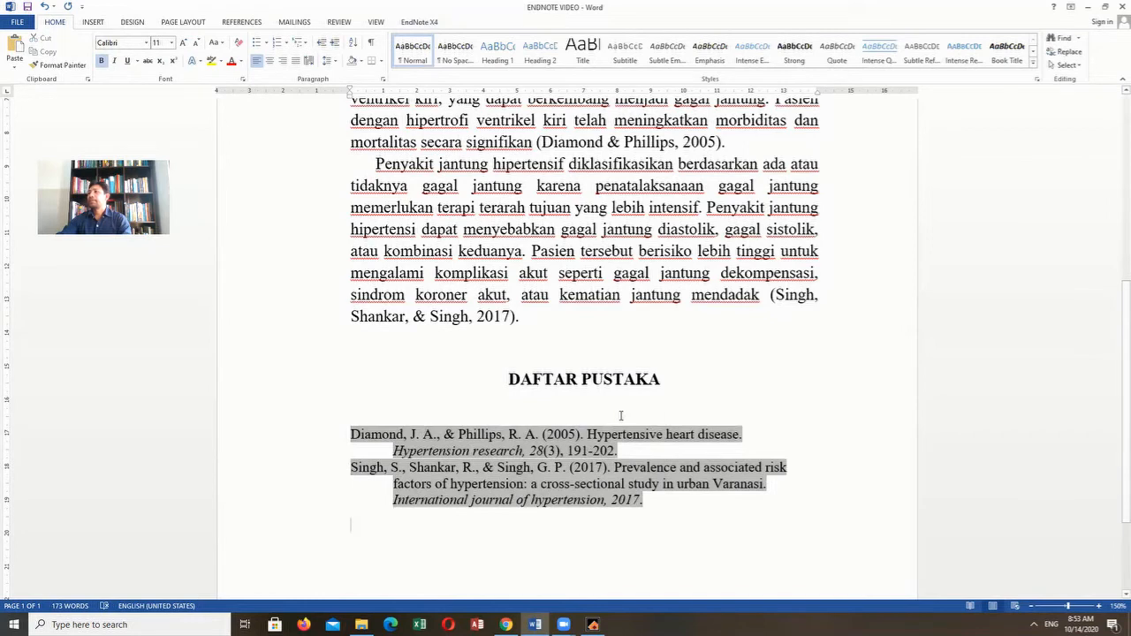
{"action": "left_click", "coordinate": [622, 415]}
{"action": "scroll", "coordinate": [677, 417], "scroll_direction": "up", "scroll_amount": 2}
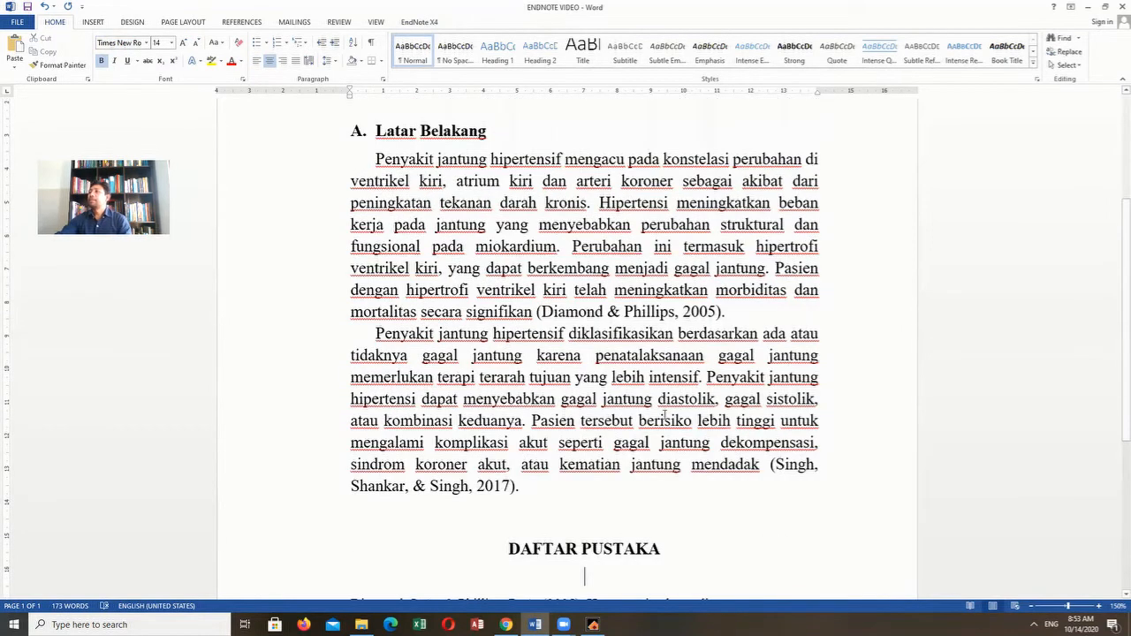
{"action": "scroll", "coordinate": [665, 417], "scroll_direction": "up", "scroll_amount": 1}
{"action": "left_click", "coordinate": [730, 355]}
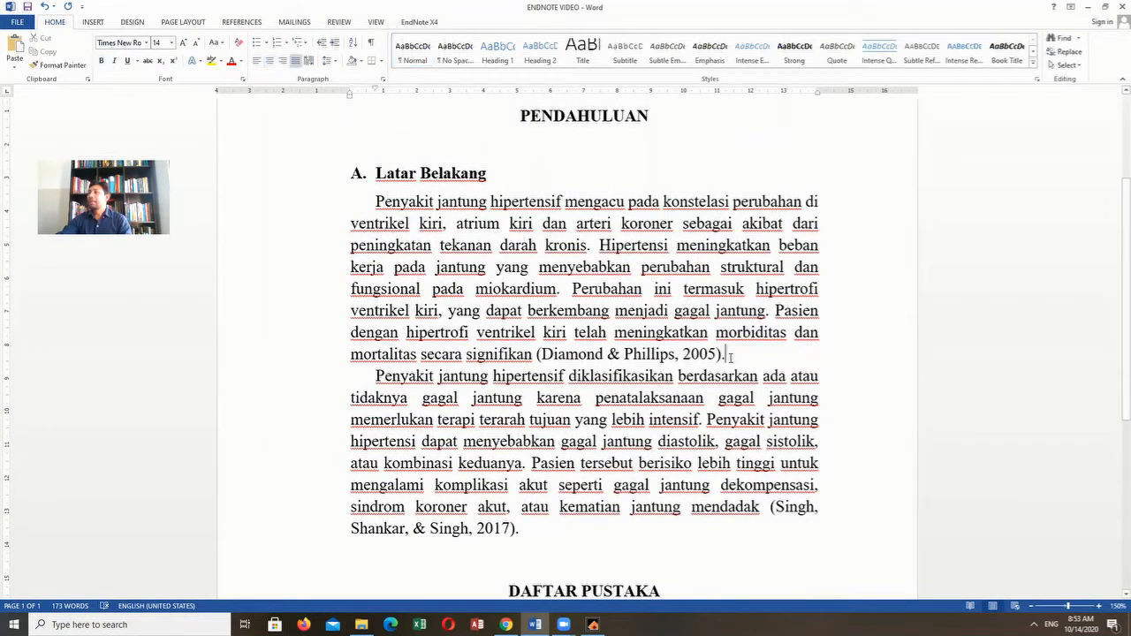
{"action": "scroll", "coordinate": [692, 415], "scroll_direction": "up", "scroll_amount": 2}
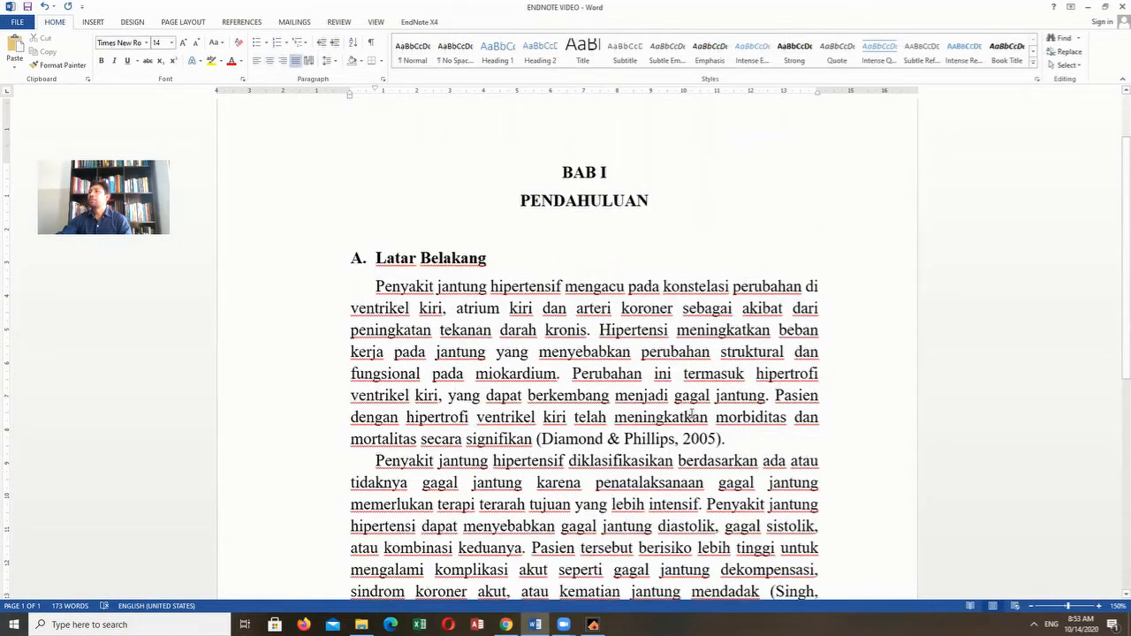
{"action": "scroll", "coordinate": [692, 415], "scroll_direction": "down", "scroll_amount": 2}
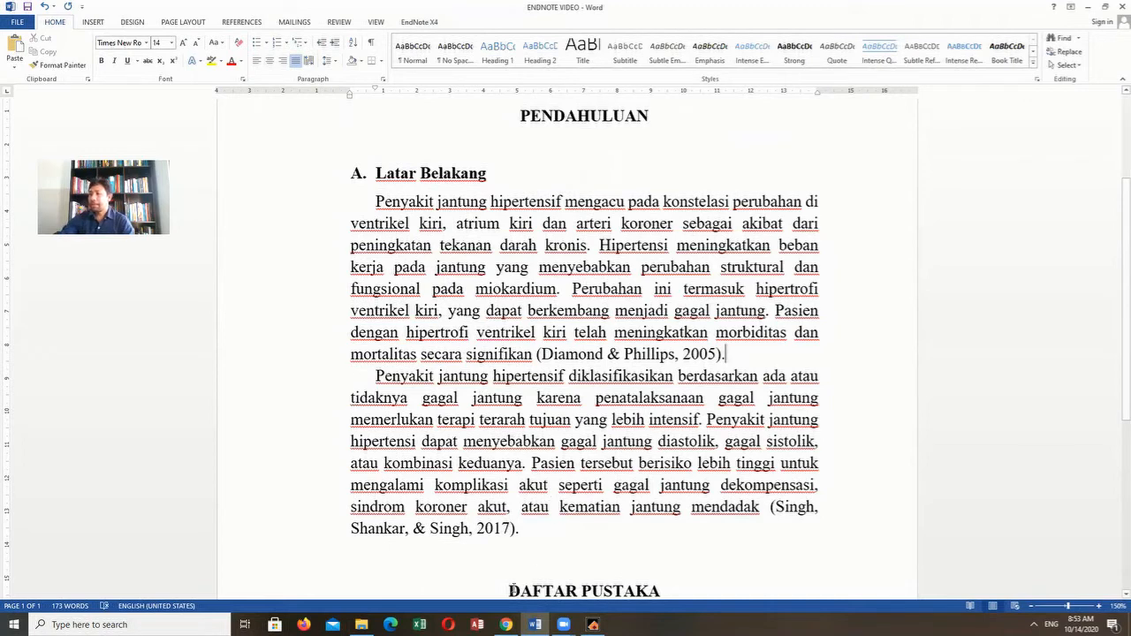
- Switch to Chrome, close the Kutip citation window and close every page except the Google Scholar results
{"action": "mouse_move", "coordinate": [506, 625]}
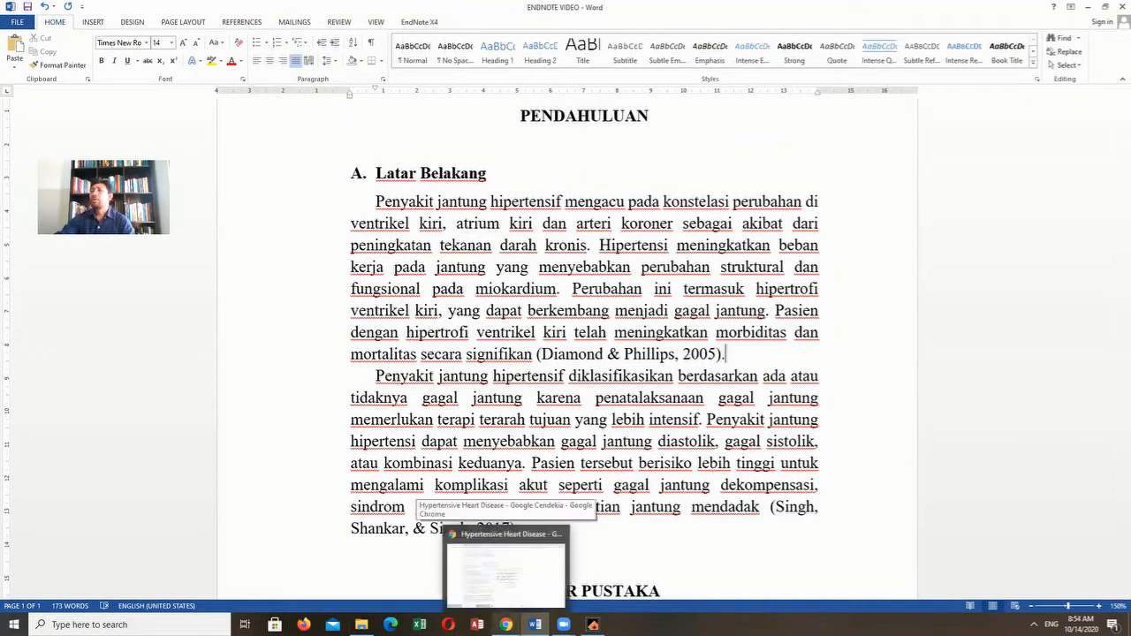
{"action": "left_click", "coordinate": [486, 564]}
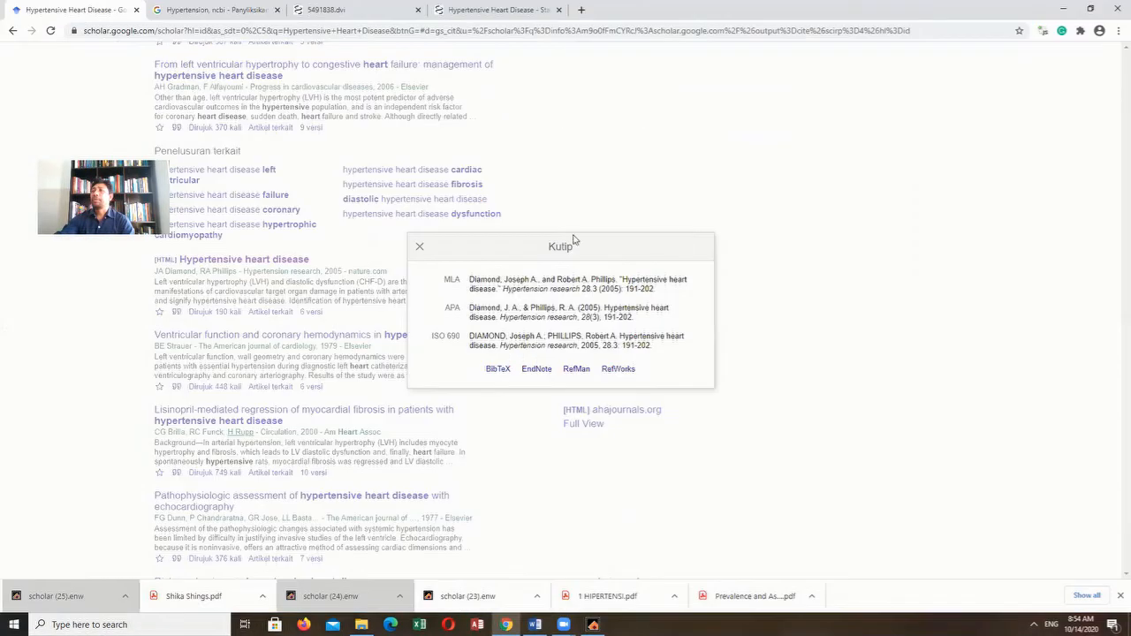
{"action": "left_click", "coordinate": [420, 249]}
{"action": "scroll", "coordinate": [221, 203], "scroll_direction": "up", "scroll_amount": 4}
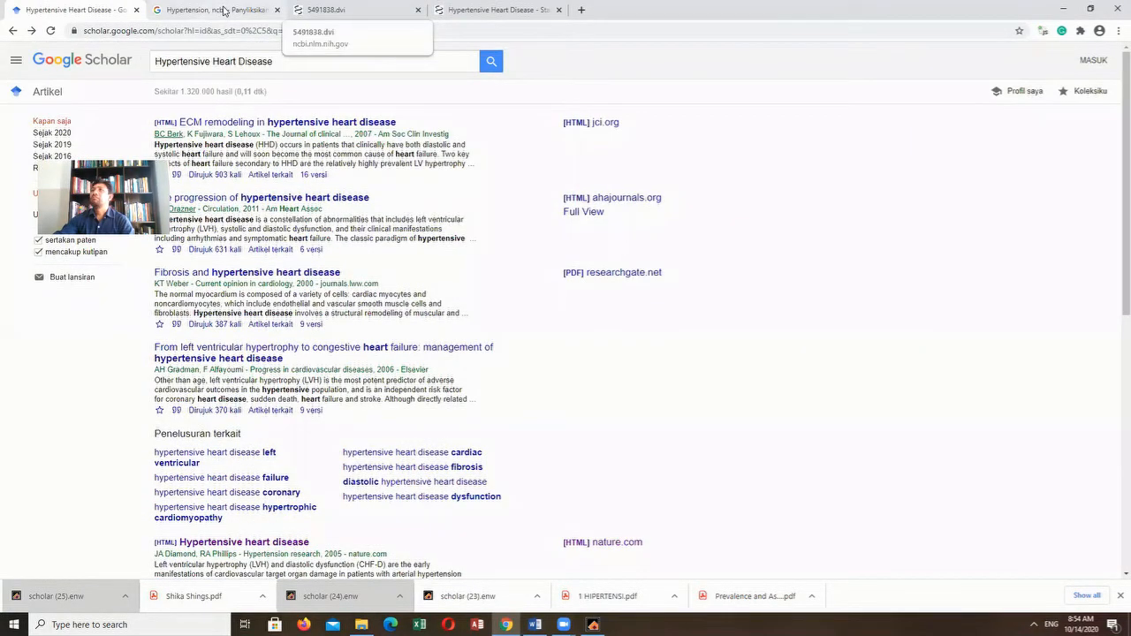
{"action": "left_click", "coordinate": [277, 9]}
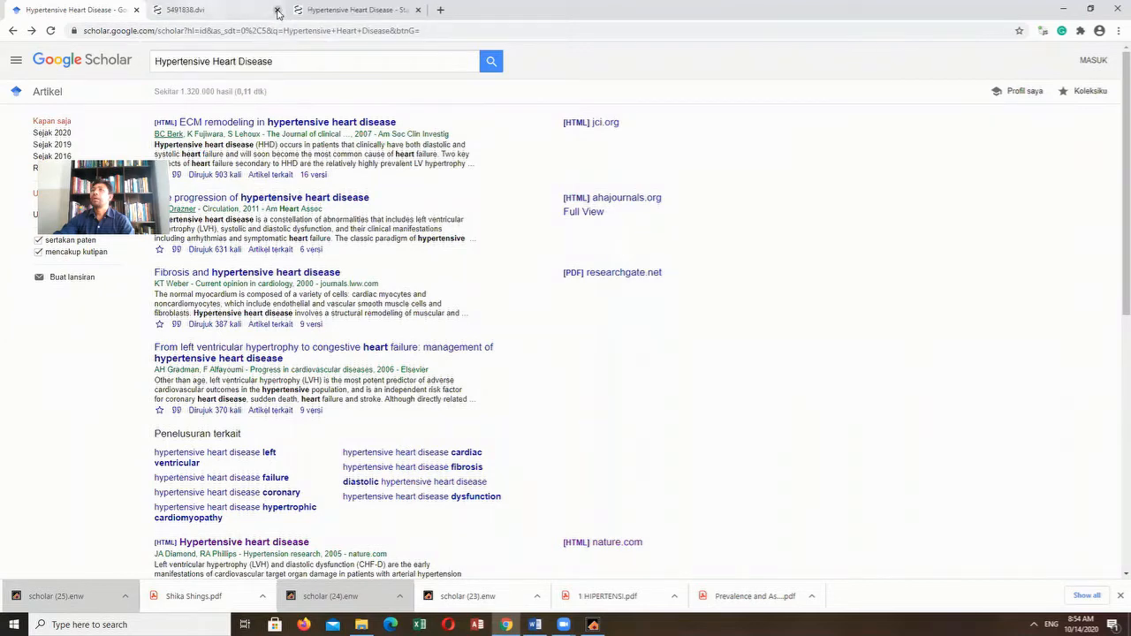
{"action": "left_click", "coordinate": [277, 10]}
{"action": "left_click", "coordinate": [277, 10]}
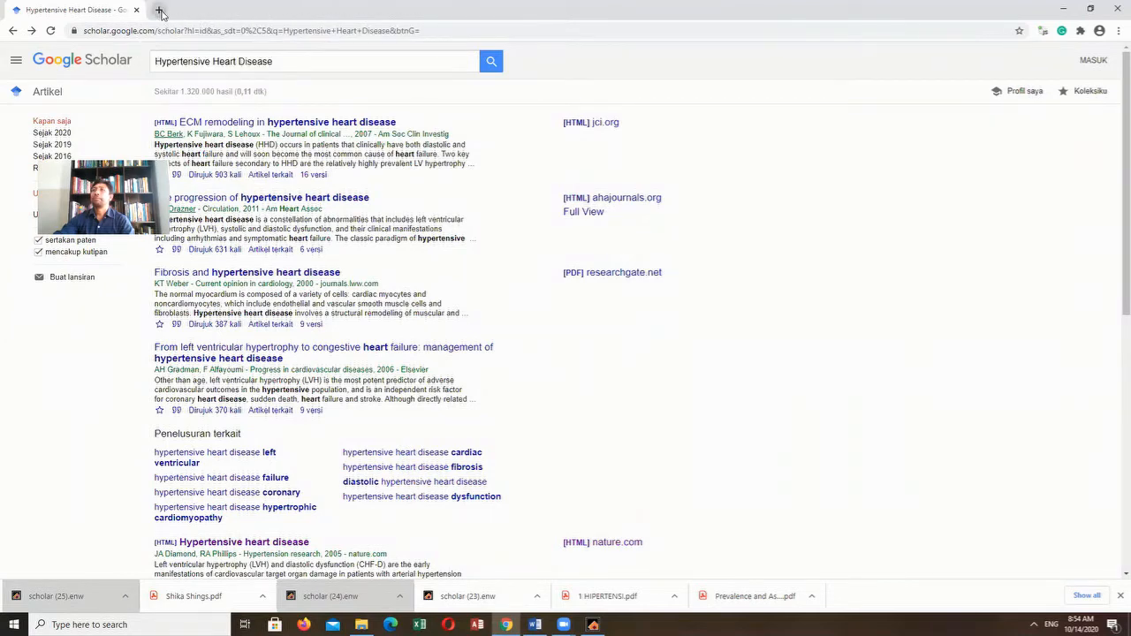
- Open Google Books in a new browser tab and search it for "Hypertension"
{"action": "left_click", "coordinate": [159, 9]}
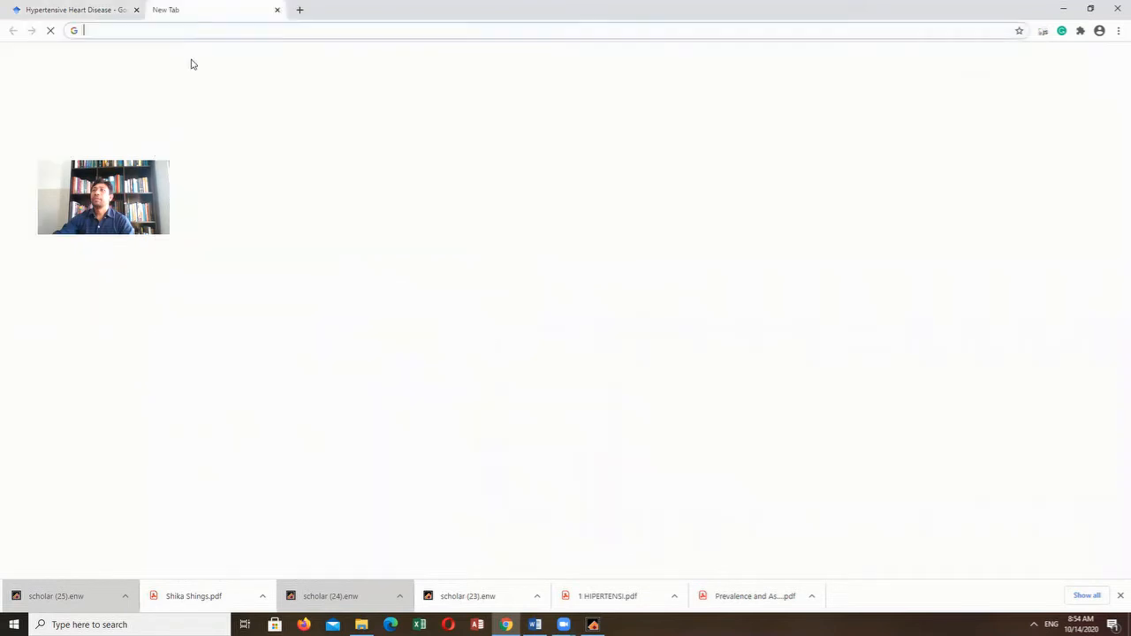
{"action": "left_click", "coordinate": [121, 31]}
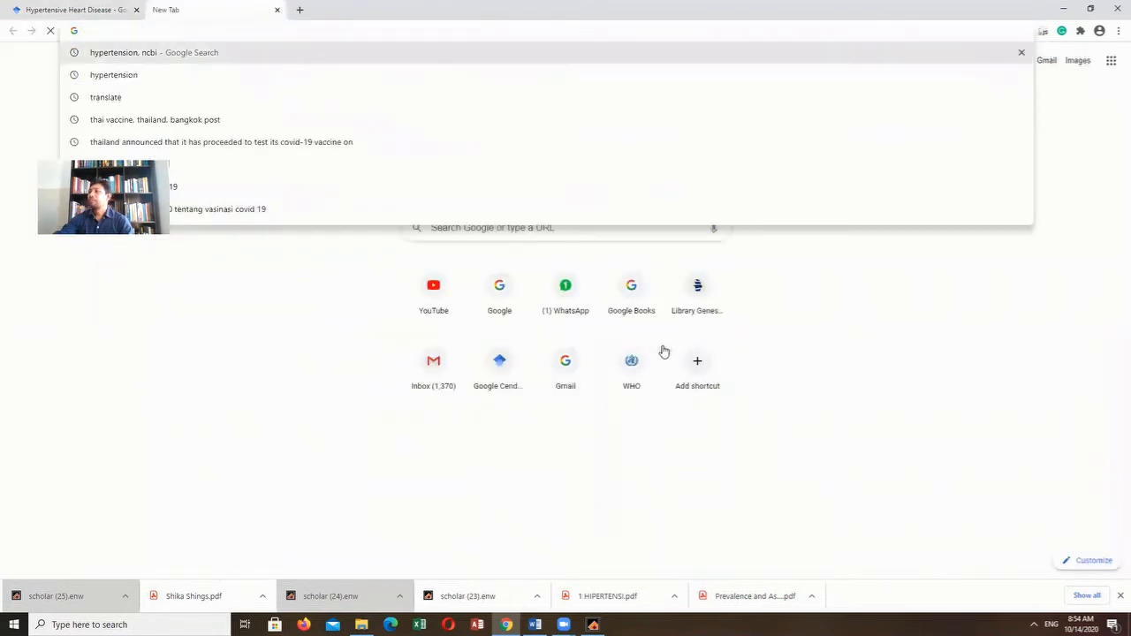
{"action": "left_click", "coordinate": [645, 293]}
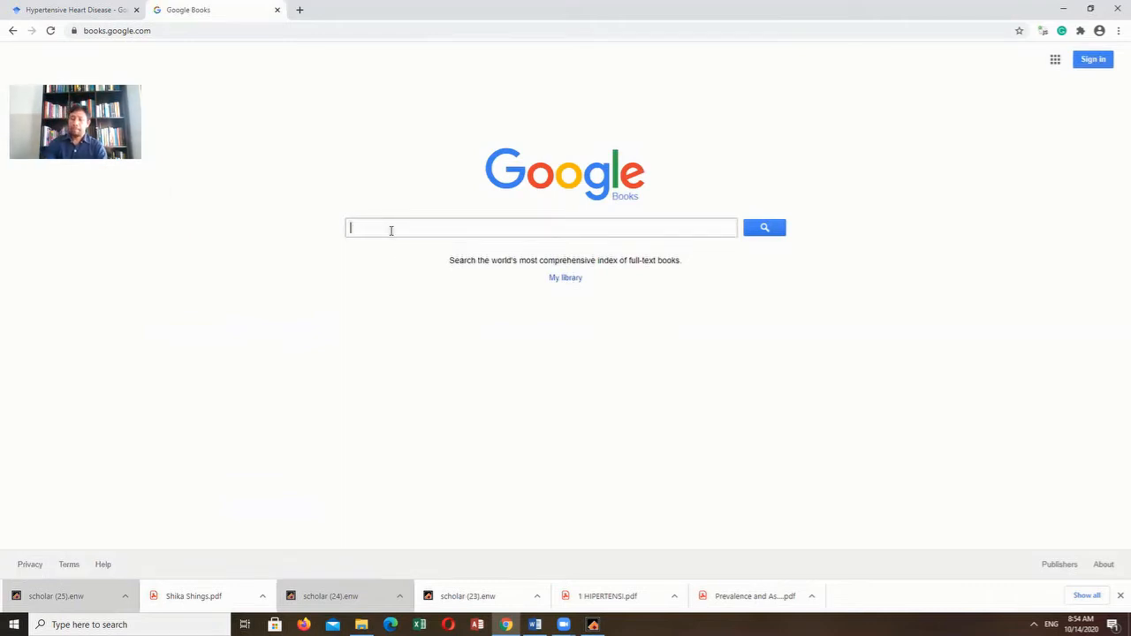
{"action": "type", "text": "Hypertension"}
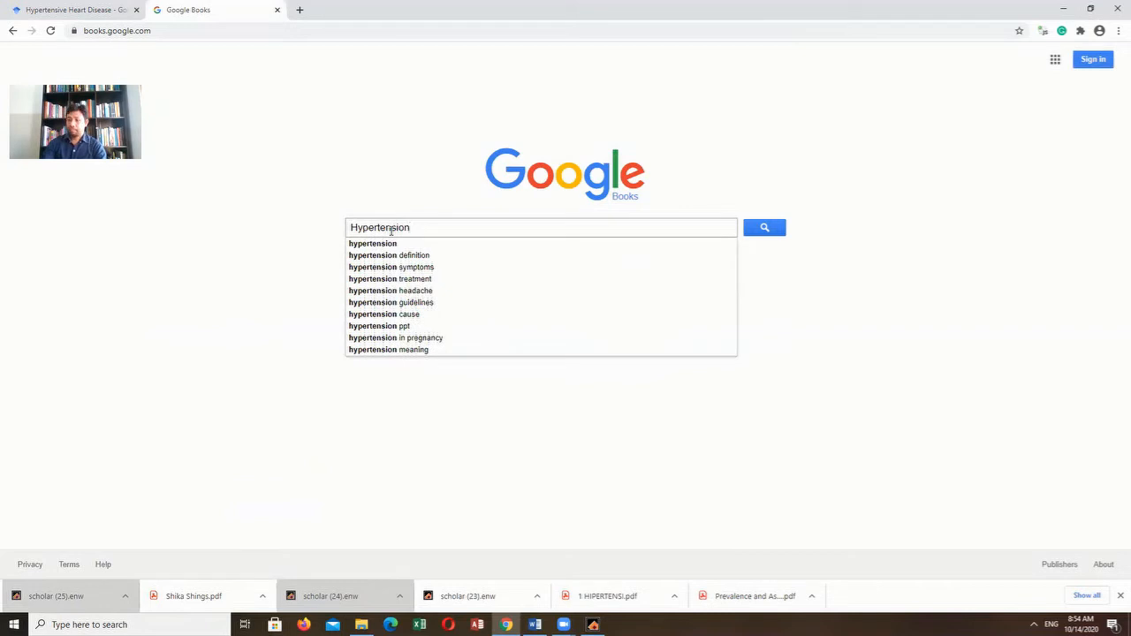
{"action": "key", "text": "Return"}
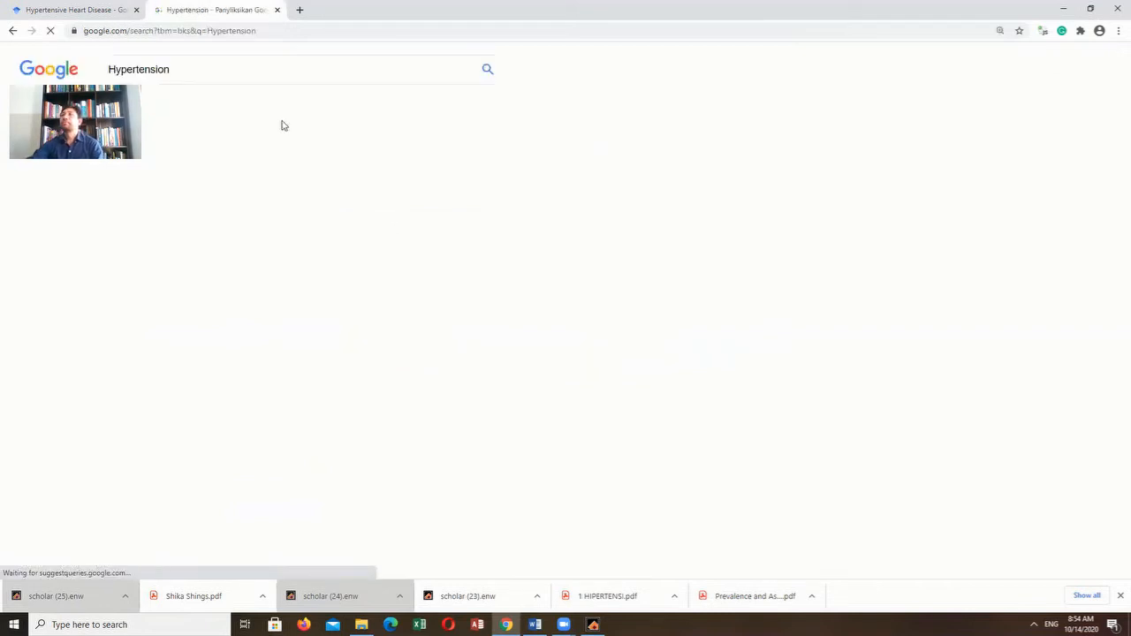
- Refine the book search to "Hypertension, definition"
{"action": "left_click", "coordinate": [172, 69]}
{"action": "type", "text": "defini"}
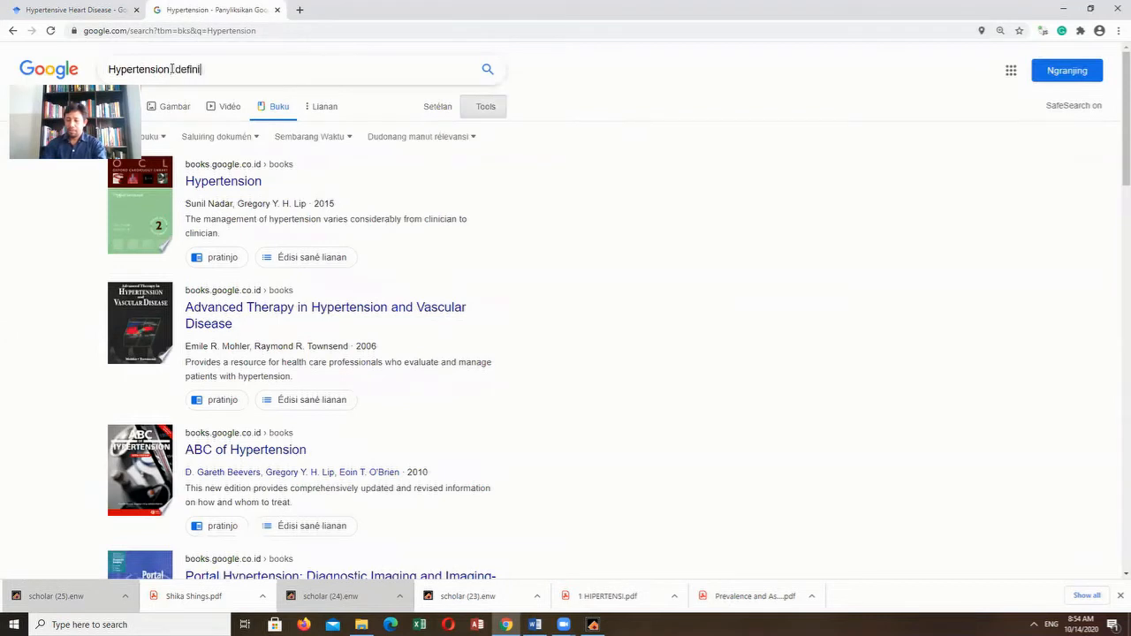
{"action": "type", "text": "tion"}
{"action": "key", "text": "Return"}
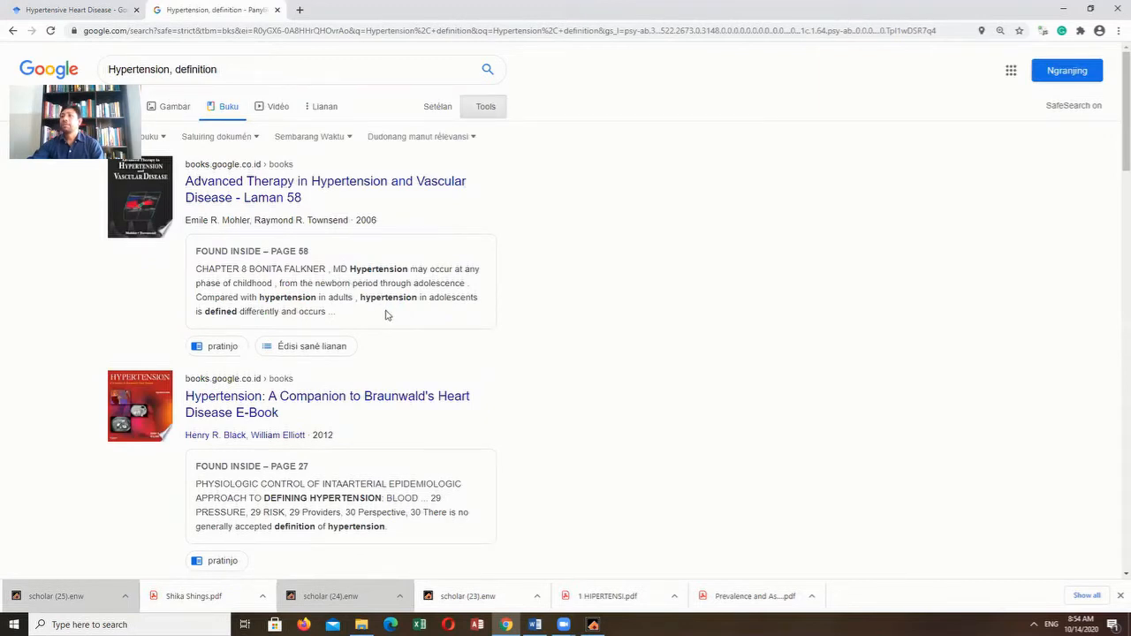
- Look through the book results and open "Hypertension: from basic research to clinical practice: Volume 2"
{"action": "scroll", "coordinate": [292, 354], "scroll_direction": "down", "scroll_amount": 2}
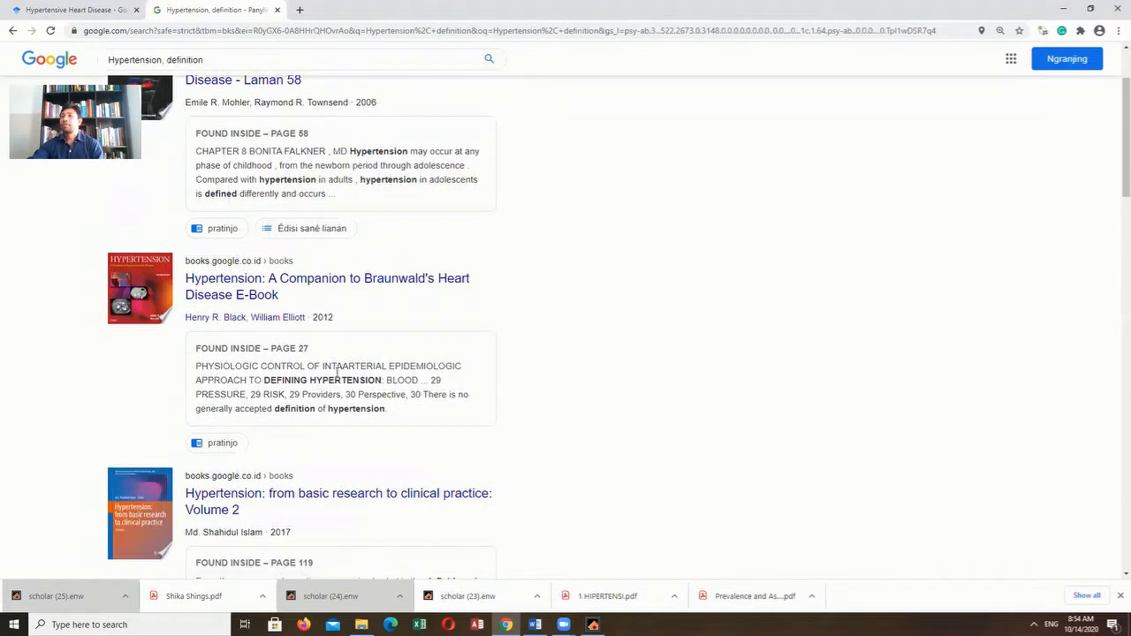
{"action": "scroll", "coordinate": [336, 356], "scroll_direction": "up", "scroll_amount": 1}
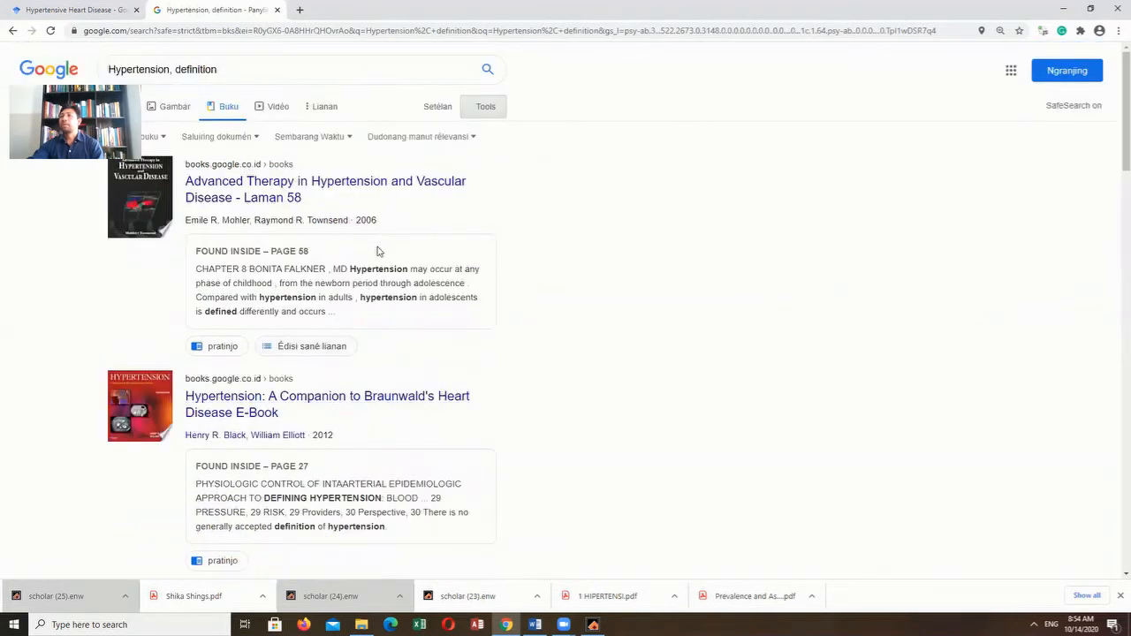
{"action": "scroll", "coordinate": [347, 370], "scroll_direction": "down", "scroll_amount": 3}
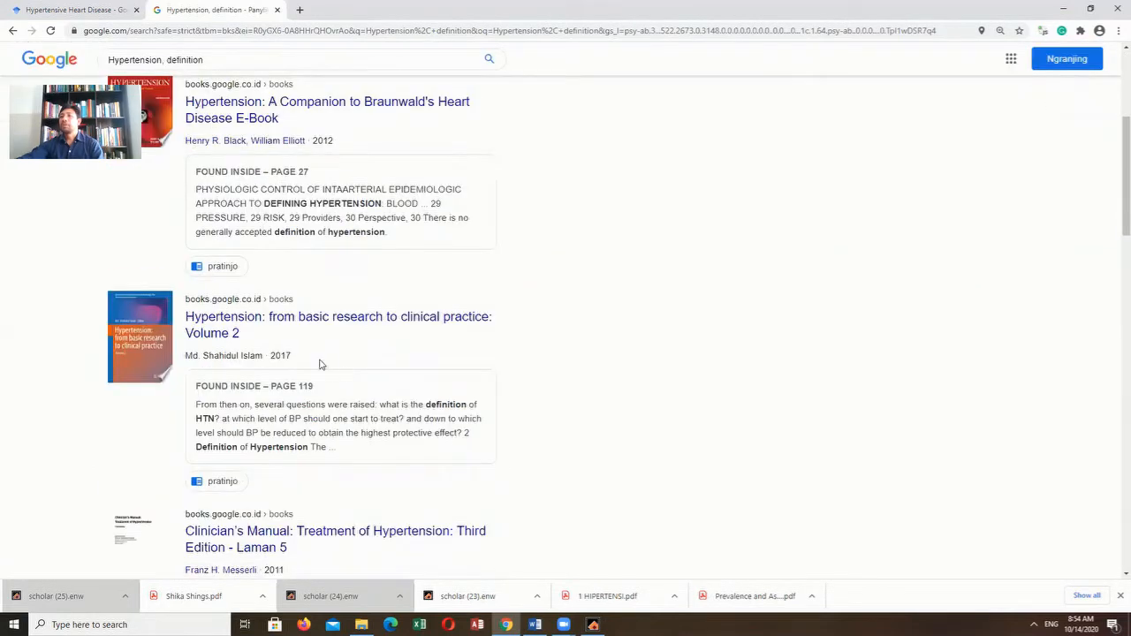
{"action": "scroll", "coordinate": [346, 392], "scroll_direction": "down", "scroll_amount": 1}
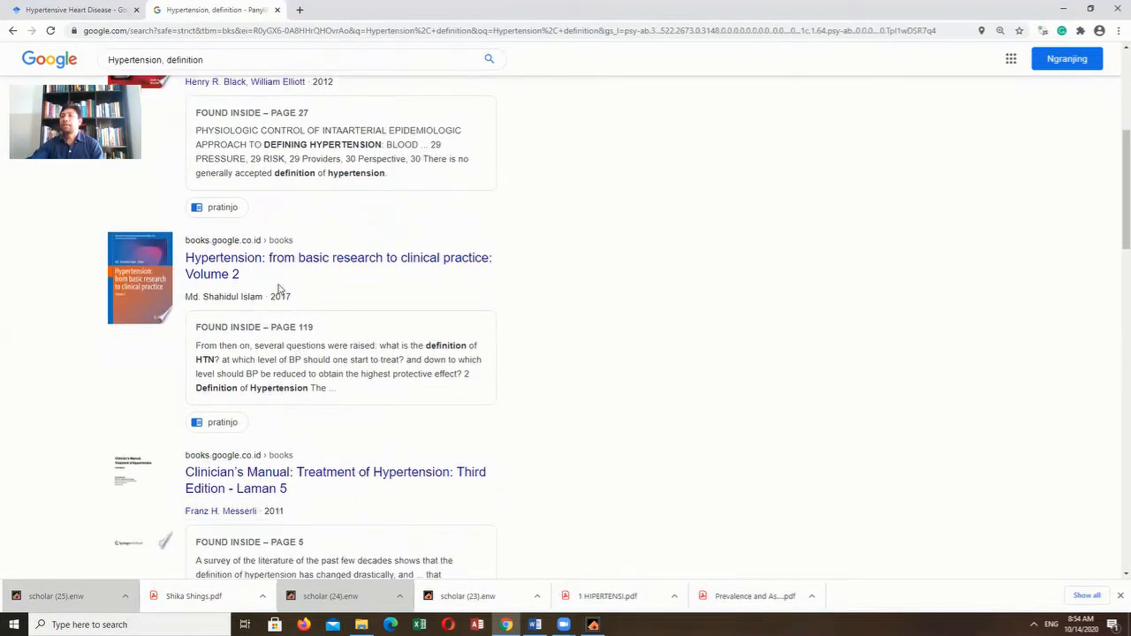
{"action": "scroll", "coordinate": [278, 290], "scroll_direction": "up", "scroll_amount": 1}
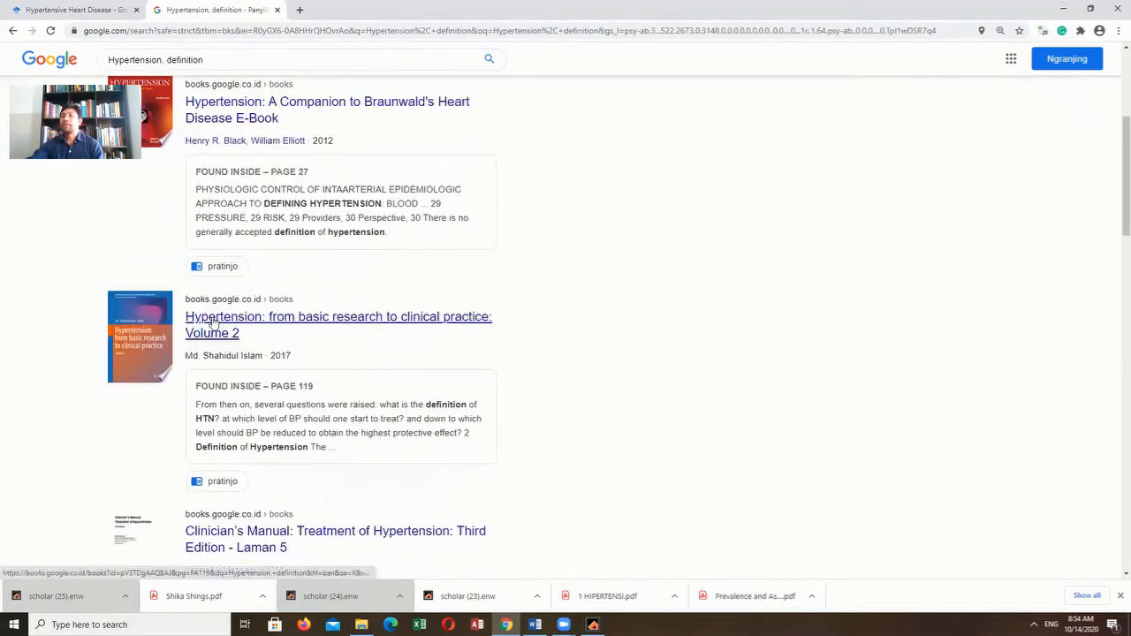
{"action": "left_click", "coordinate": [218, 320]}
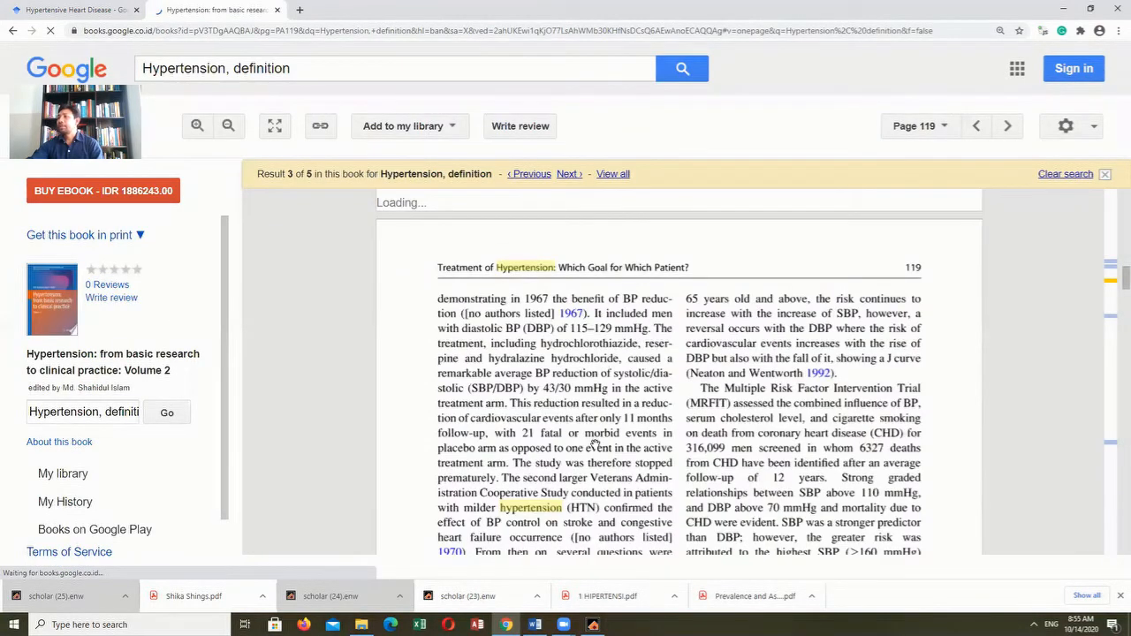
- Export the EndNote citation of "Hypertension: from basic research to clinical practice: Volume 2" from its About this book page and import it into EndNote
{"action": "scroll", "coordinate": [595, 447], "scroll_direction": "up", "scroll_amount": 3}
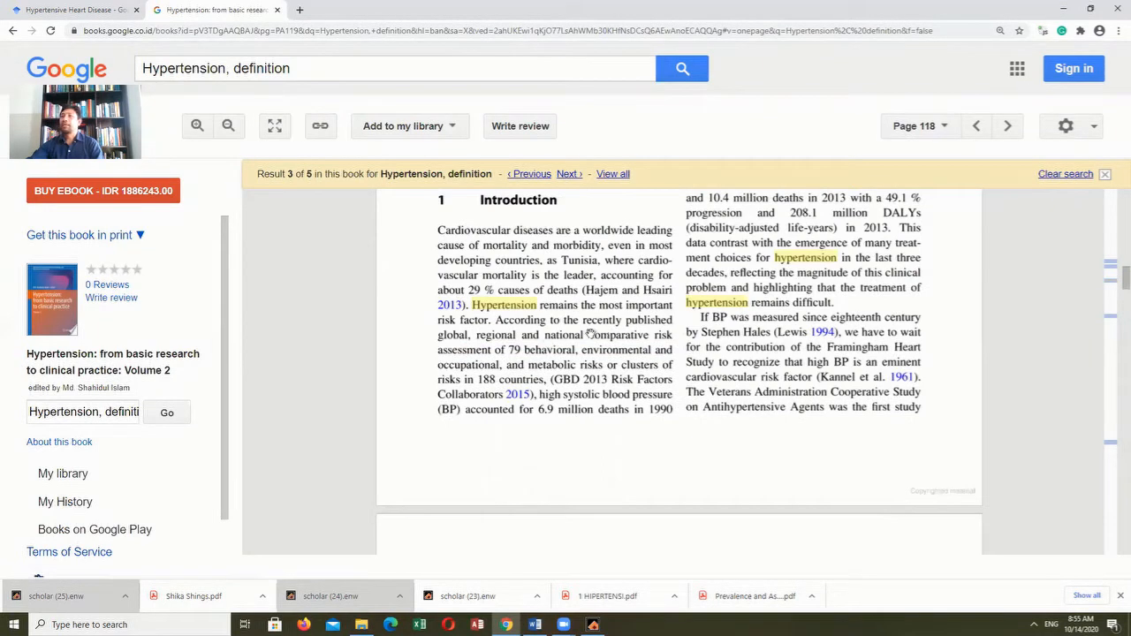
{"action": "left_click", "coordinate": [59, 442]}
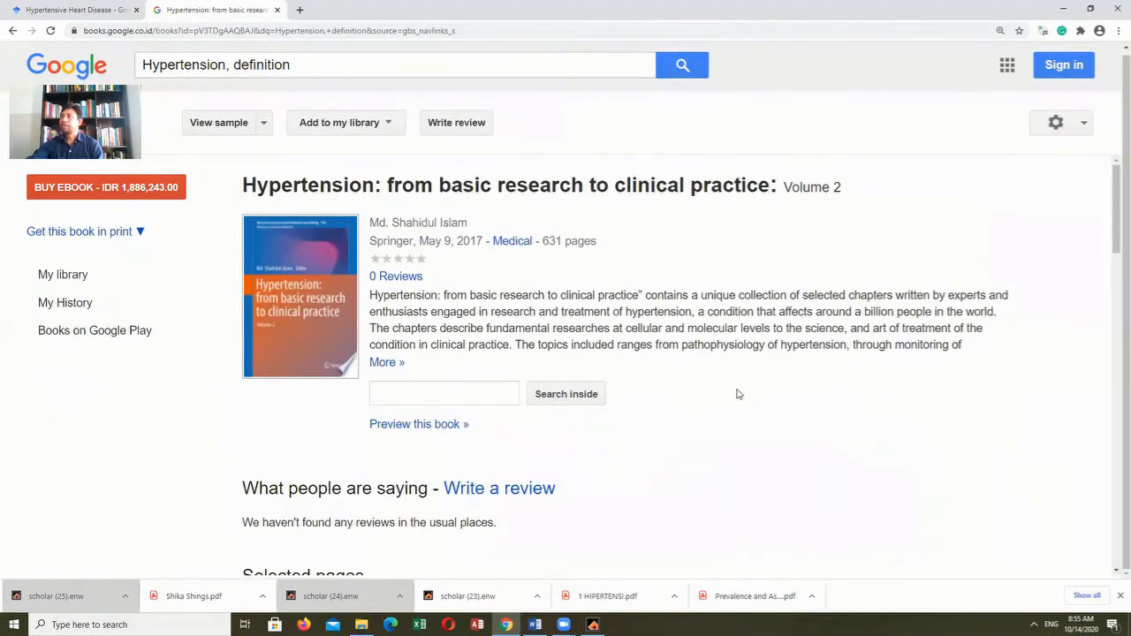
{"action": "scroll", "coordinate": [677, 442], "scroll_direction": "down", "scroll_amount": 5}
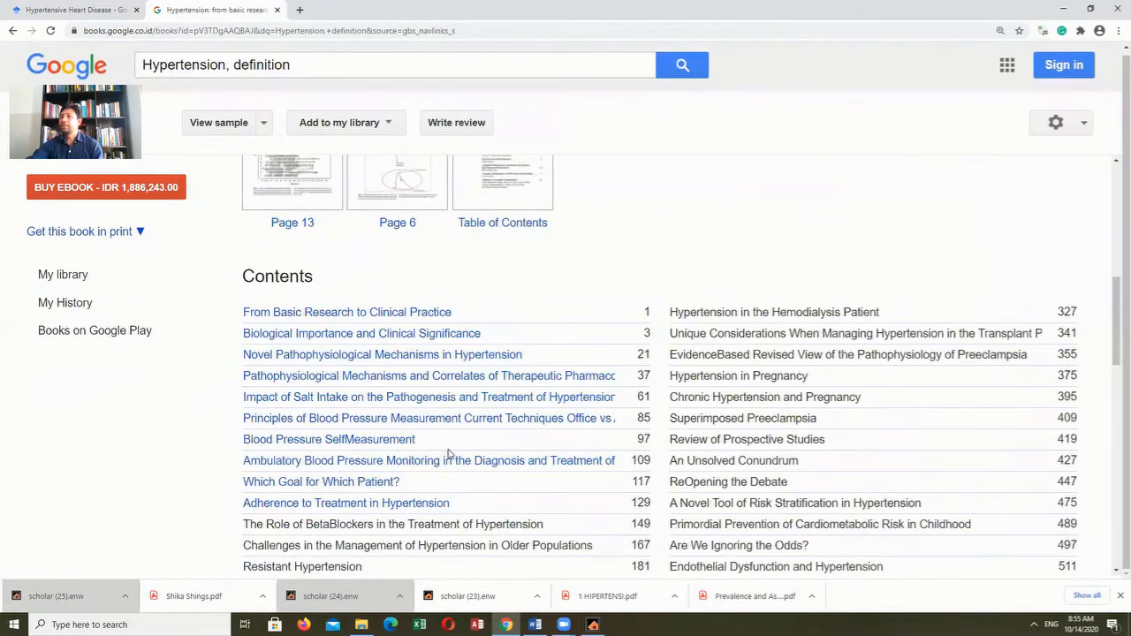
{"action": "scroll", "coordinate": [448, 454], "scroll_direction": "down", "scroll_amount": 10}
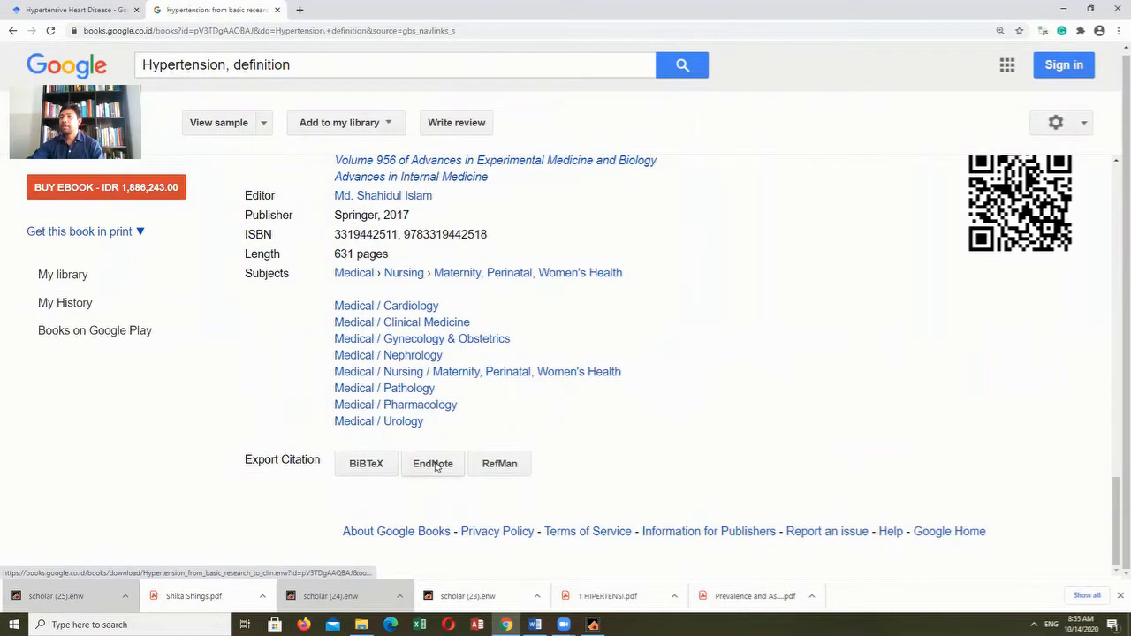
{"action": "left_click", "coordinate": [436, 466]}
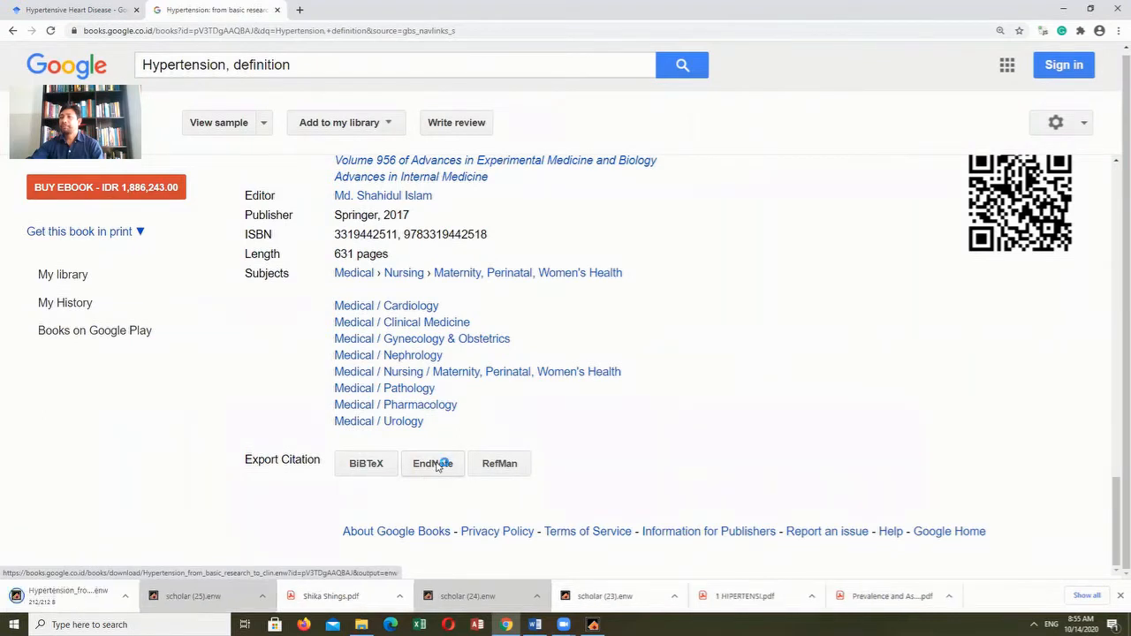
{"action": "left_click", "coordinate": [57, 603]}
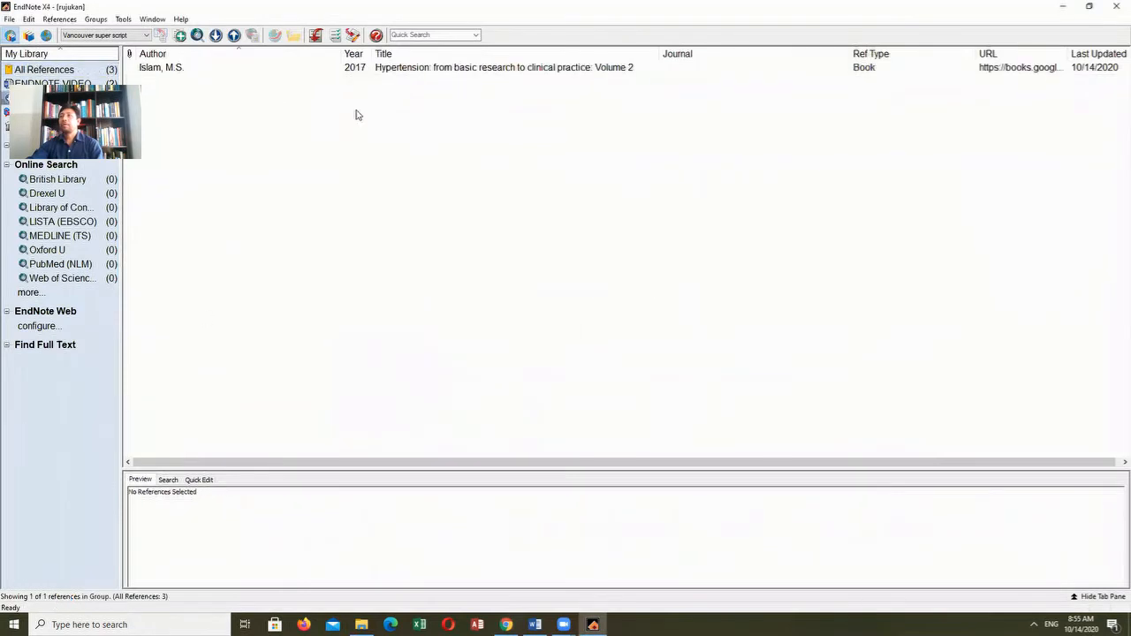
- Cite the imported hypertension book in the Word document after "peningkatan tekanan darah kronis" and check its entry under DAFTAR PUSTAKA
{"action": "left_click", "coordinate": [407, 69]}
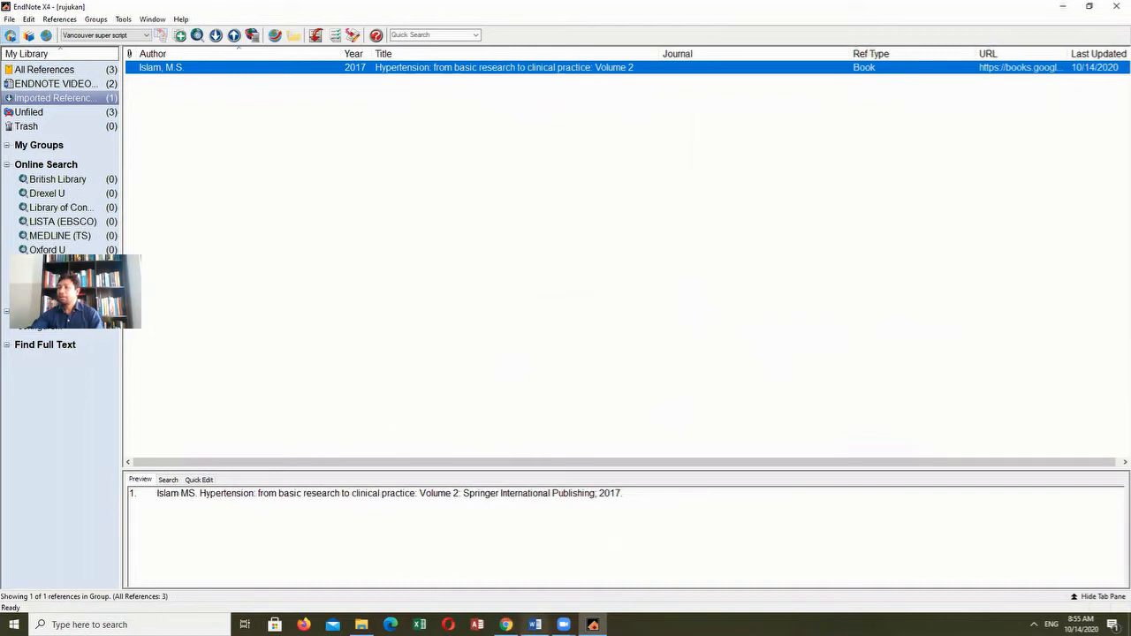
{"action": "left_click", "coordinate": [535, 625]}
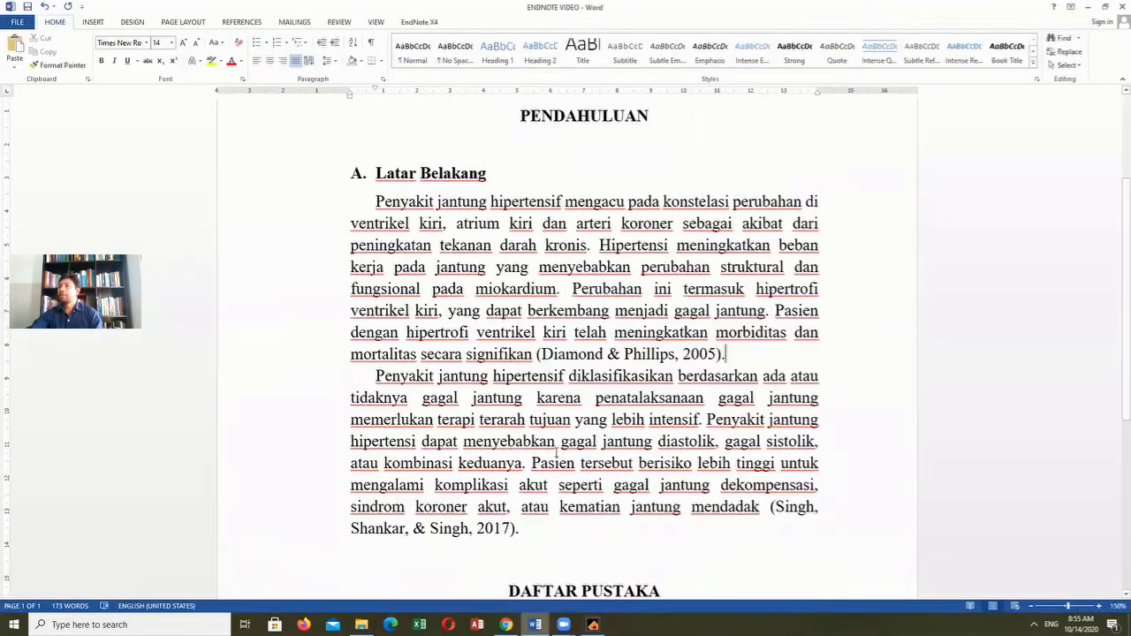
{"action": "left_click", "coordinate": [588, 246]}
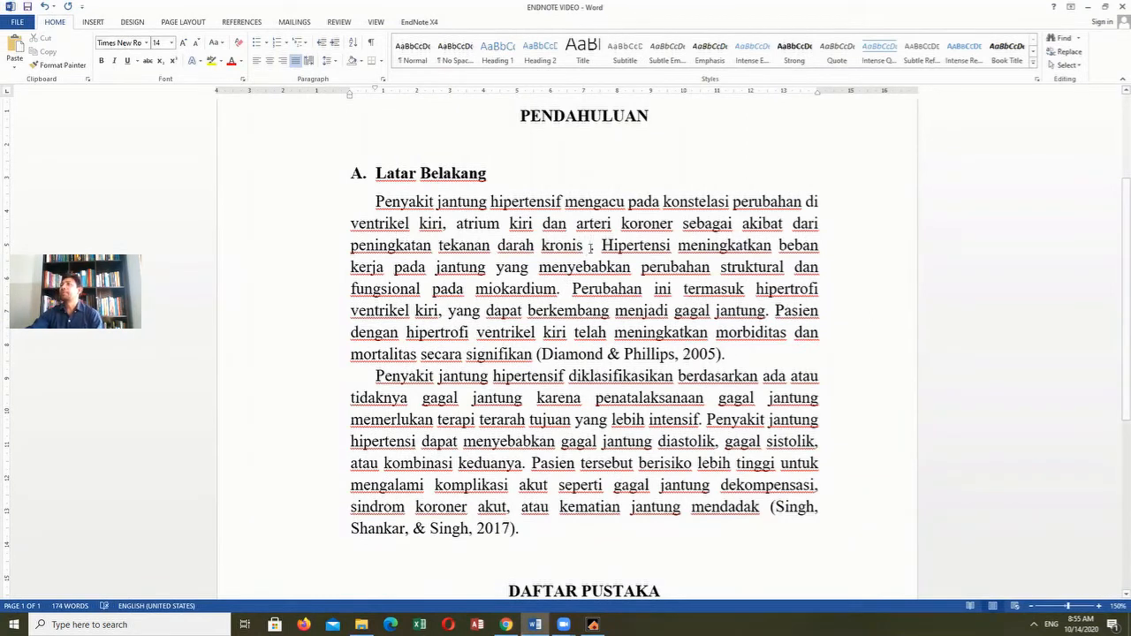
{"action": "left_click", "coordinate": [420, 22]}
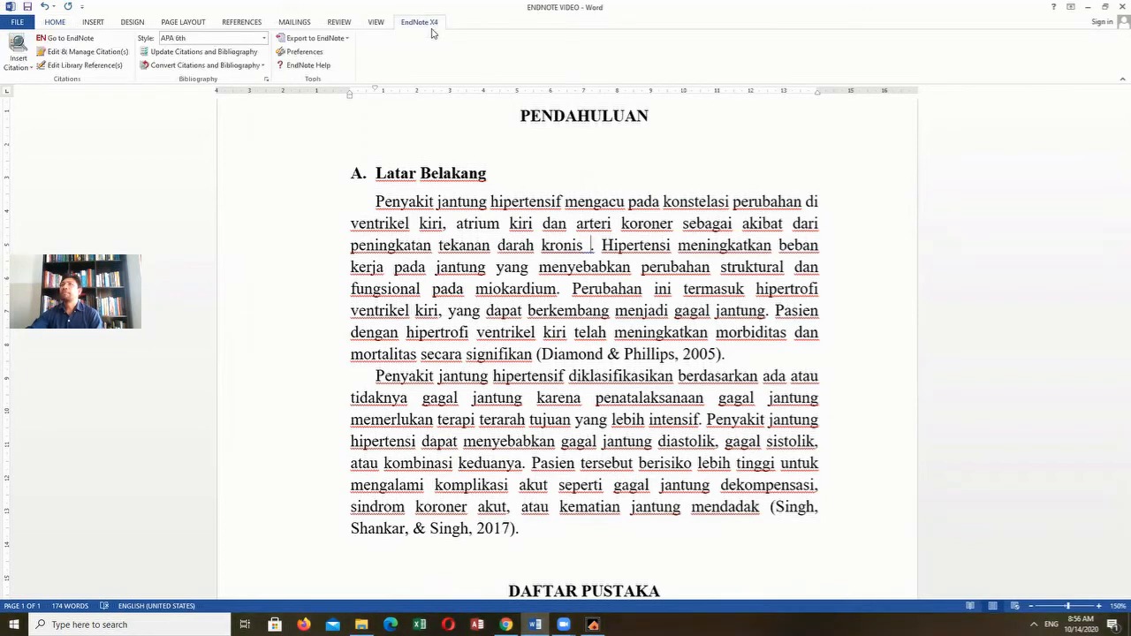
{"action": "left_click", "coordinate": [28, 68]}
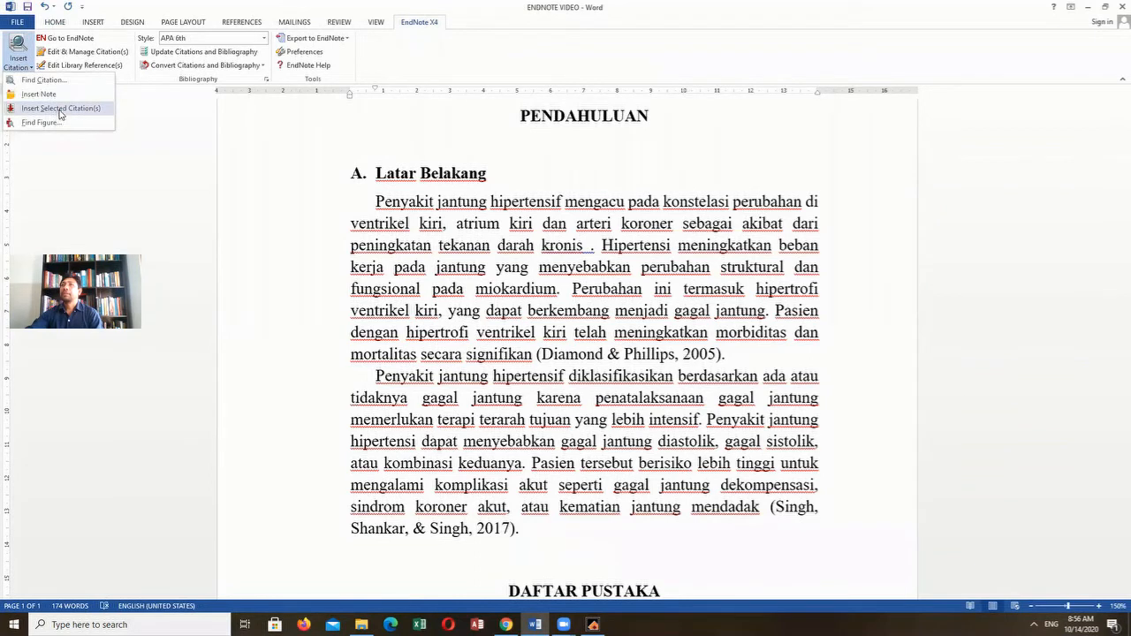
{"action": "left_click", "coordinate": [67, 109]}
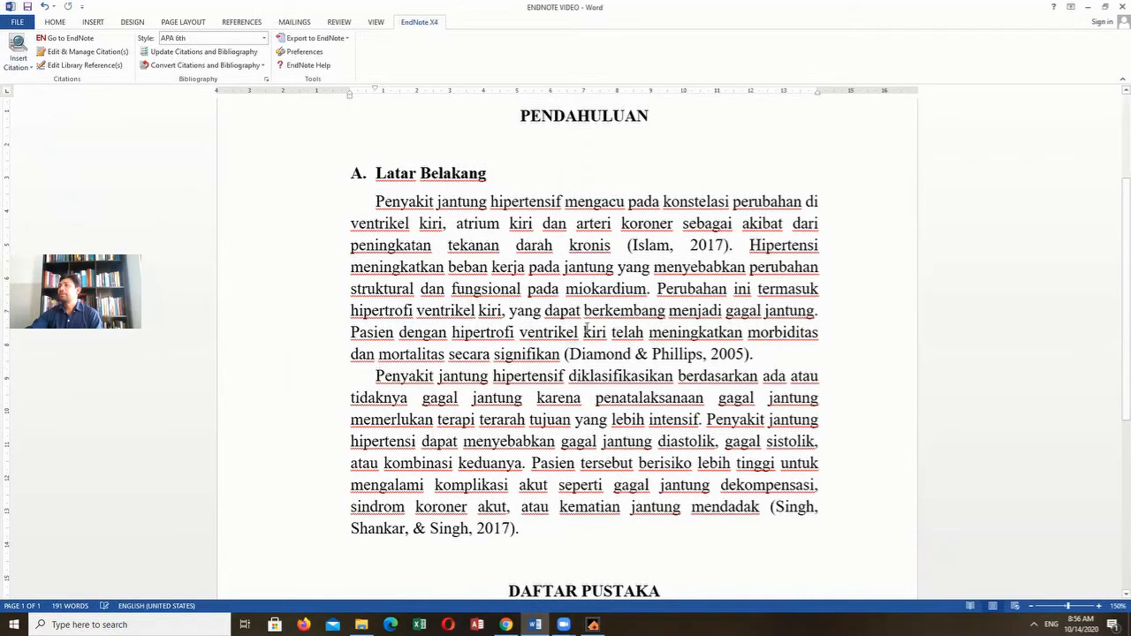
{"action": "scroll", "coordinate": [558, 365], "scroll_direction": "down", "scroll_amount": 3}
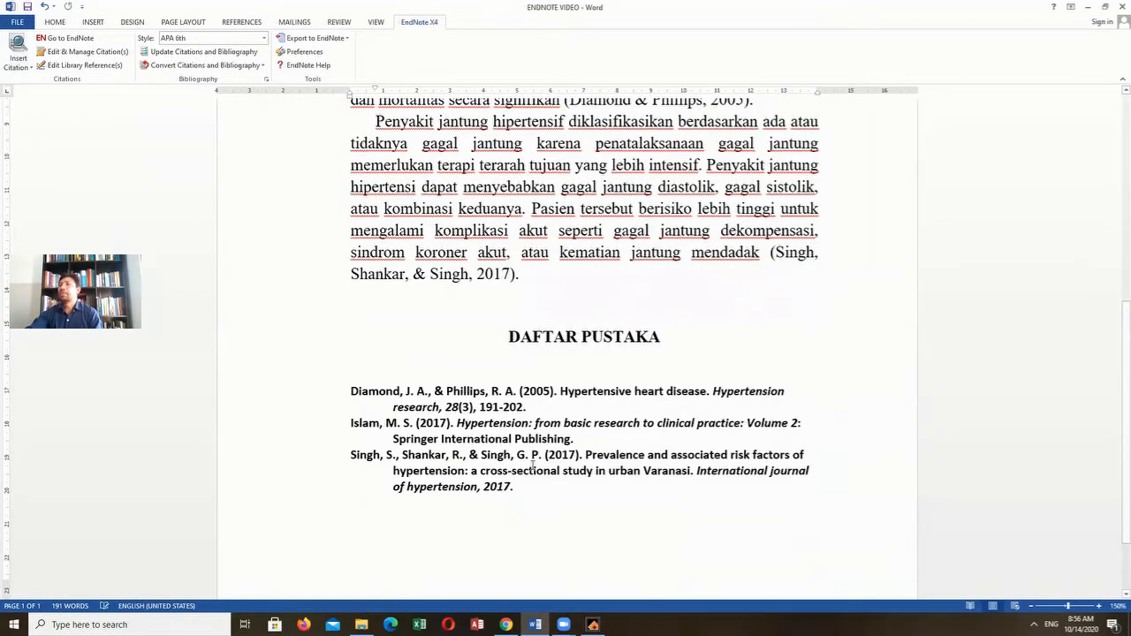
{"action": "scroll", "coordinate": [533, 466], "scroll_direction": "up", "scroll_amount": 4}
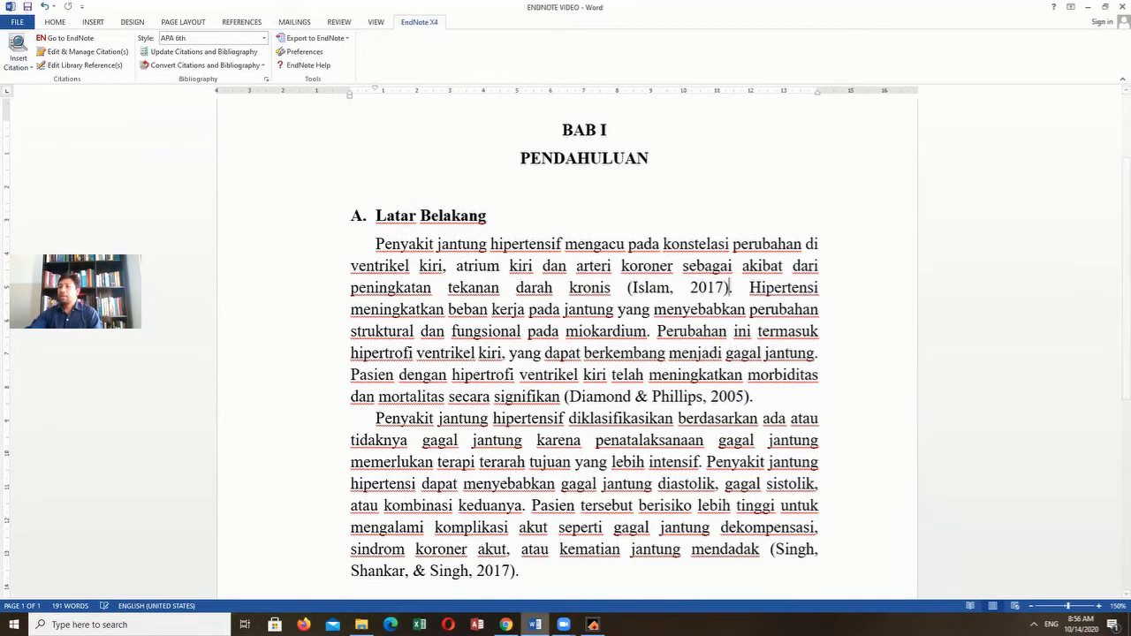
- Switch to Chrome, close the Google Books page and return to the Word document
{"action": "mouse_move", "coordinate": [505, 625]}
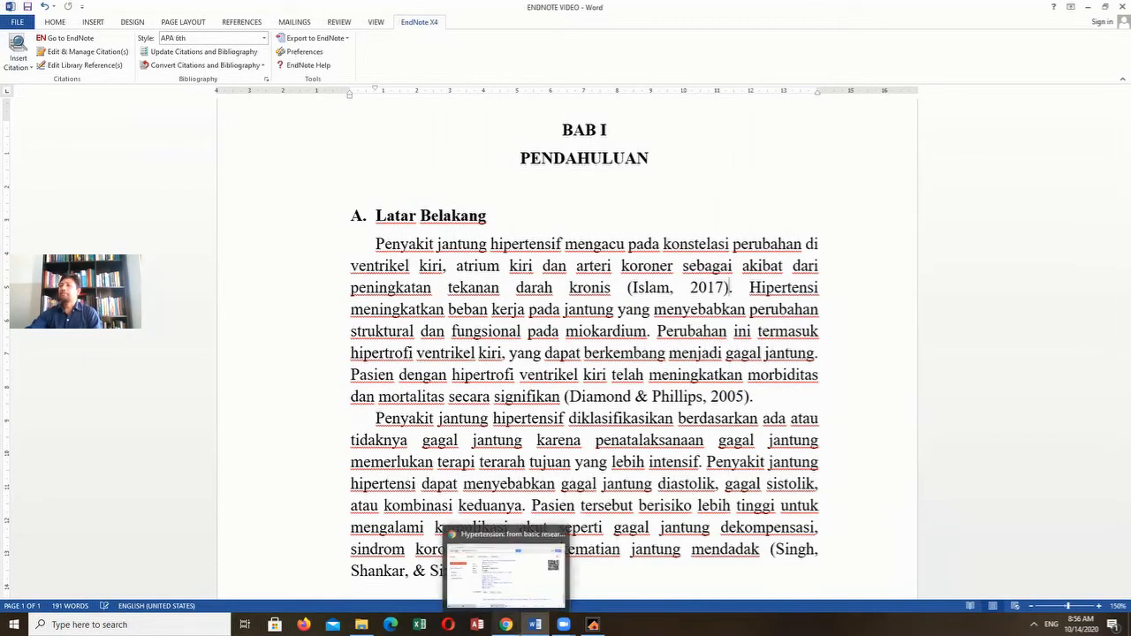
{"action": "left_click", "coordinate": [506, 570]}
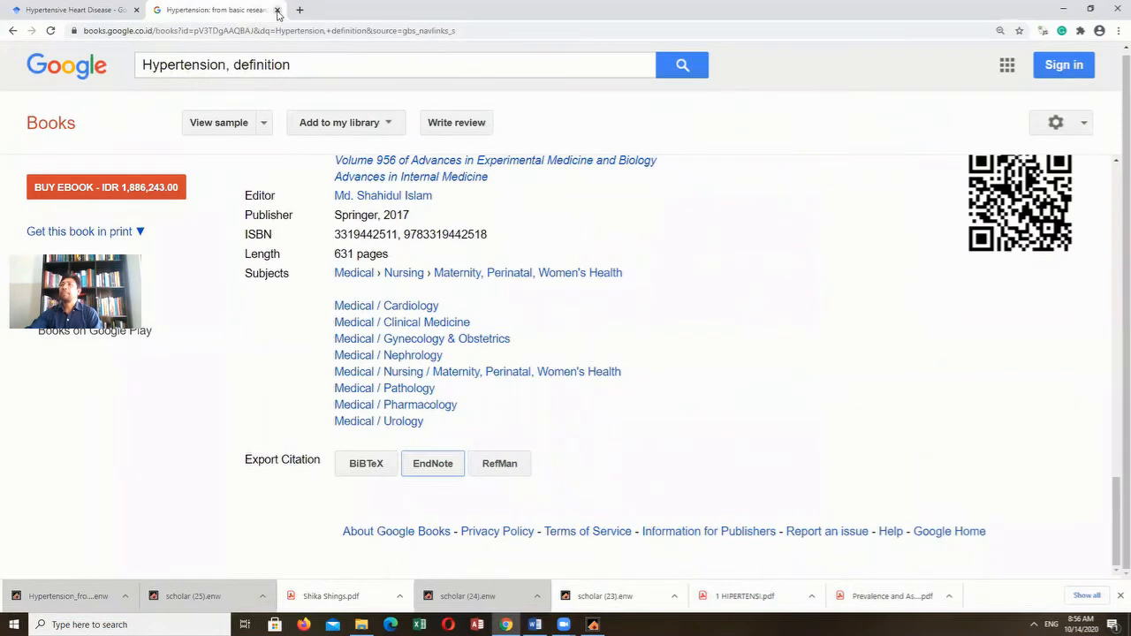
{"action": "left_click", "coordinate": [278, 10]}
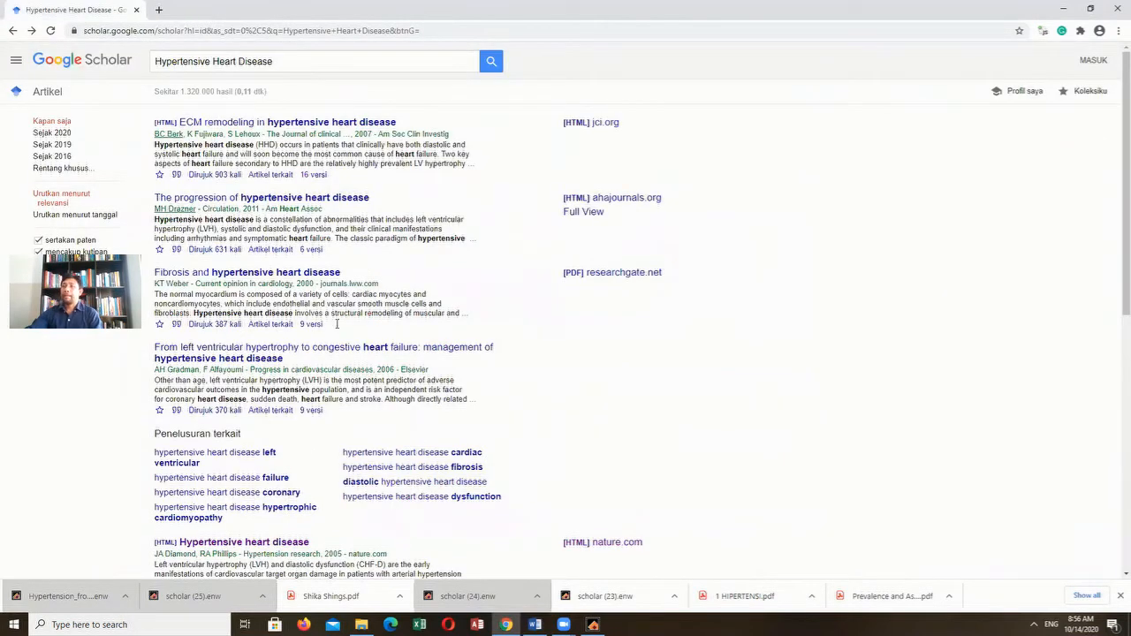
{"action": "left_click", "coordinate": [535, 625]}
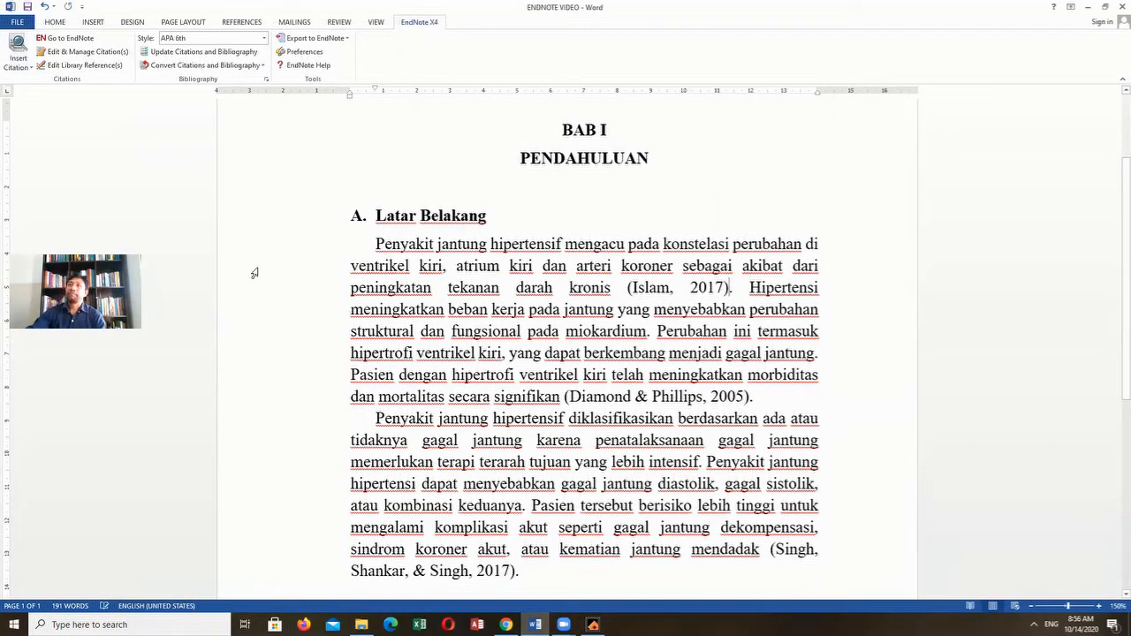
- Switch to Chrome and open the World Health Organization website, who.int, in a new browser tab
{"action": "key", "text": "alt+Tab"}
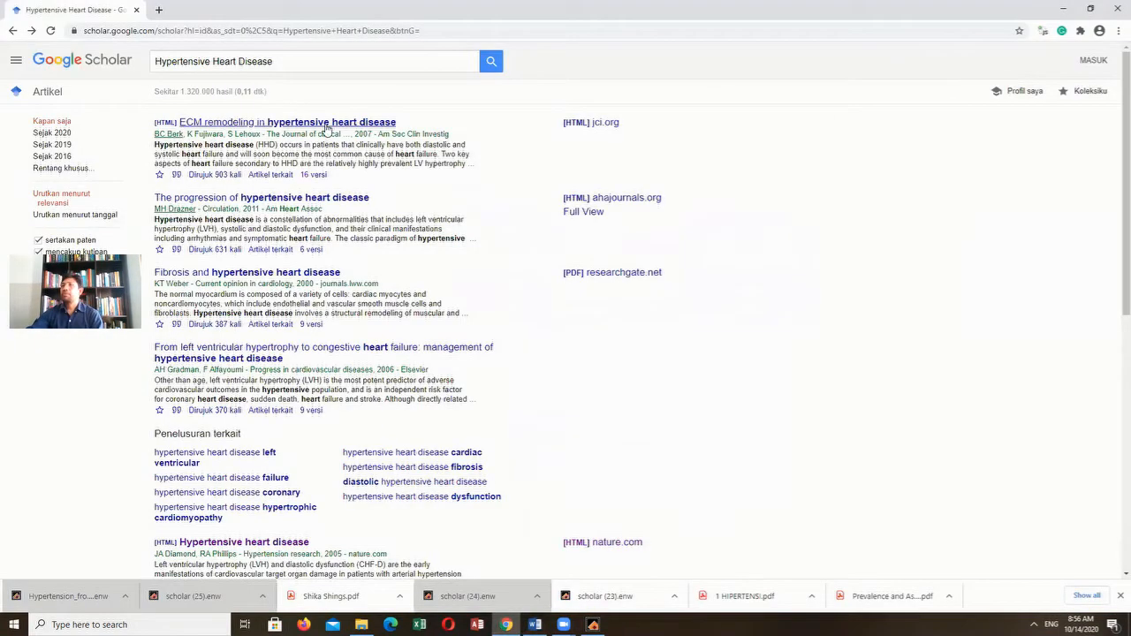
{"action": "left_click", "coordinate": [159, 10]}
{"action": "left_click", "coordinate": [148, 30]}
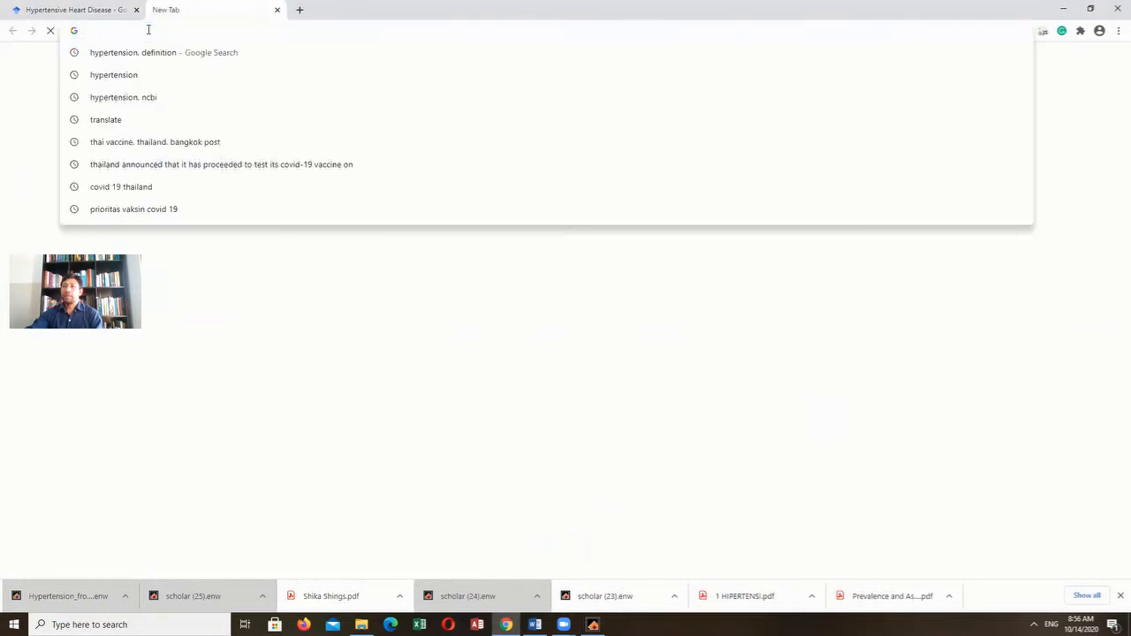
{"action": "type", "text": "who"}
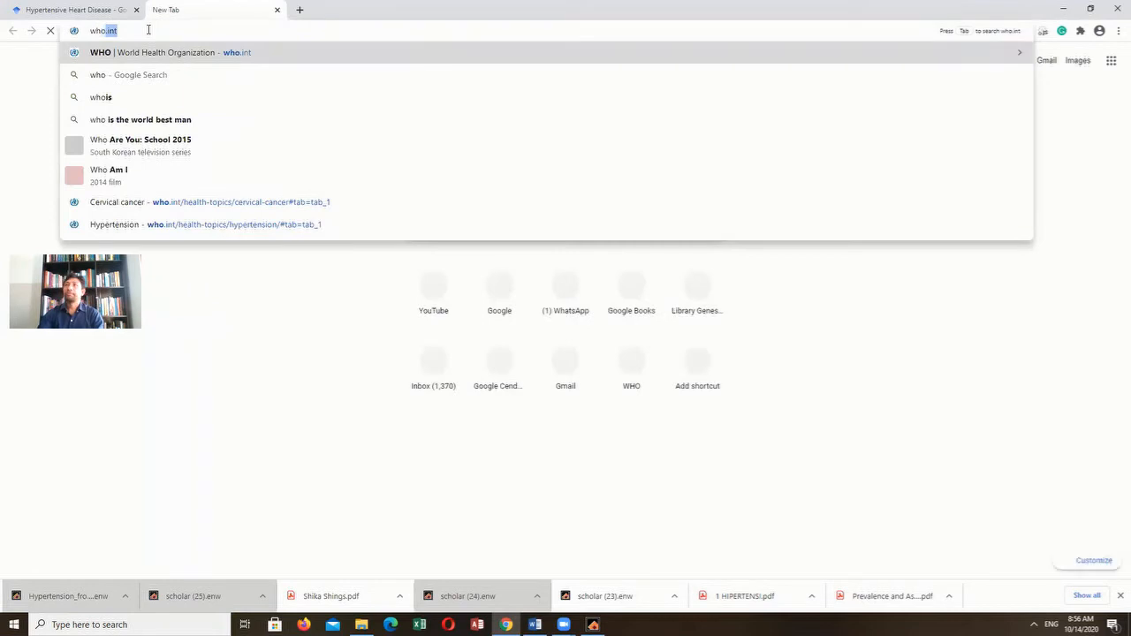
{"action": "left_click", "coordinate": [313, 54]}
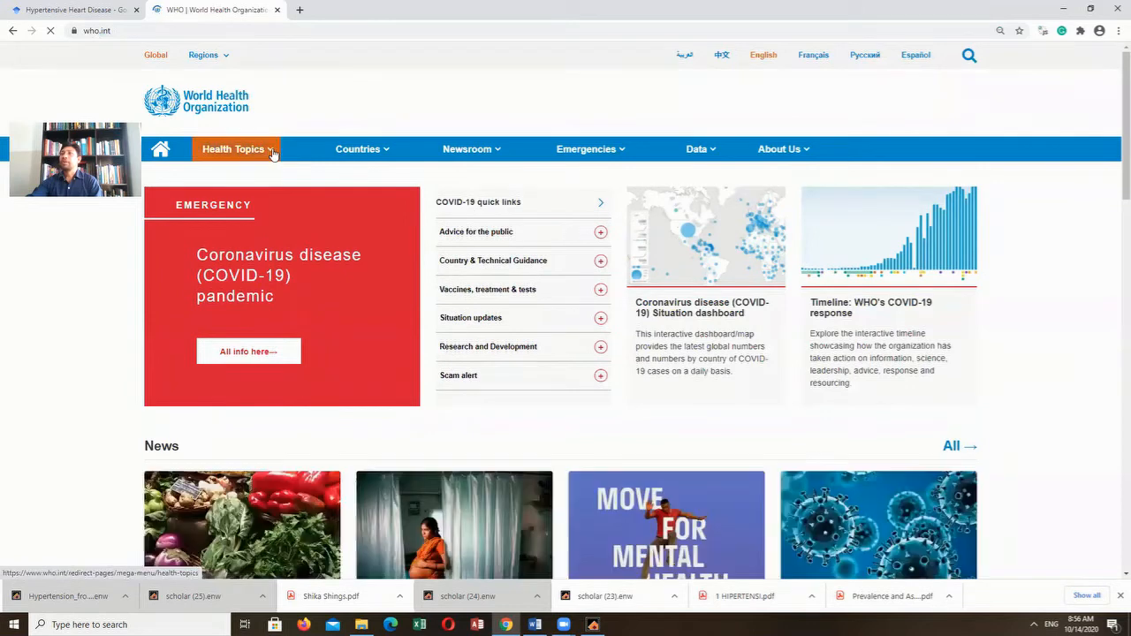
- Open the Hypertension page from the WHO health topics list and view its overview text
{"action": "left_click", "coordinate": [272, 152]}
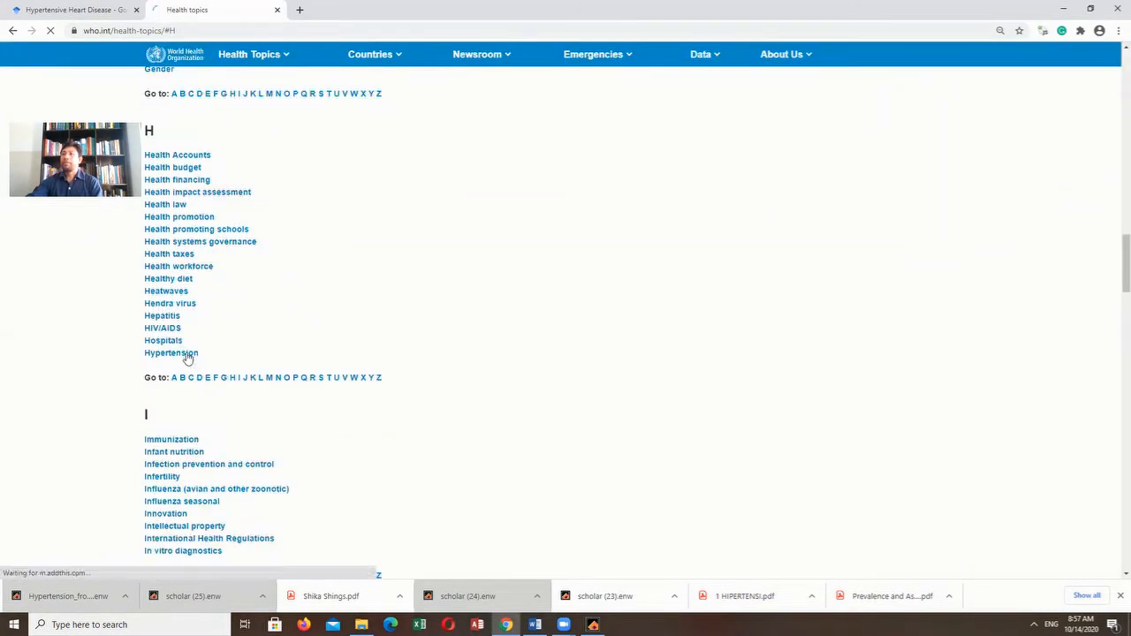
{"action": "left_click", "coordinate": [186, 356]}
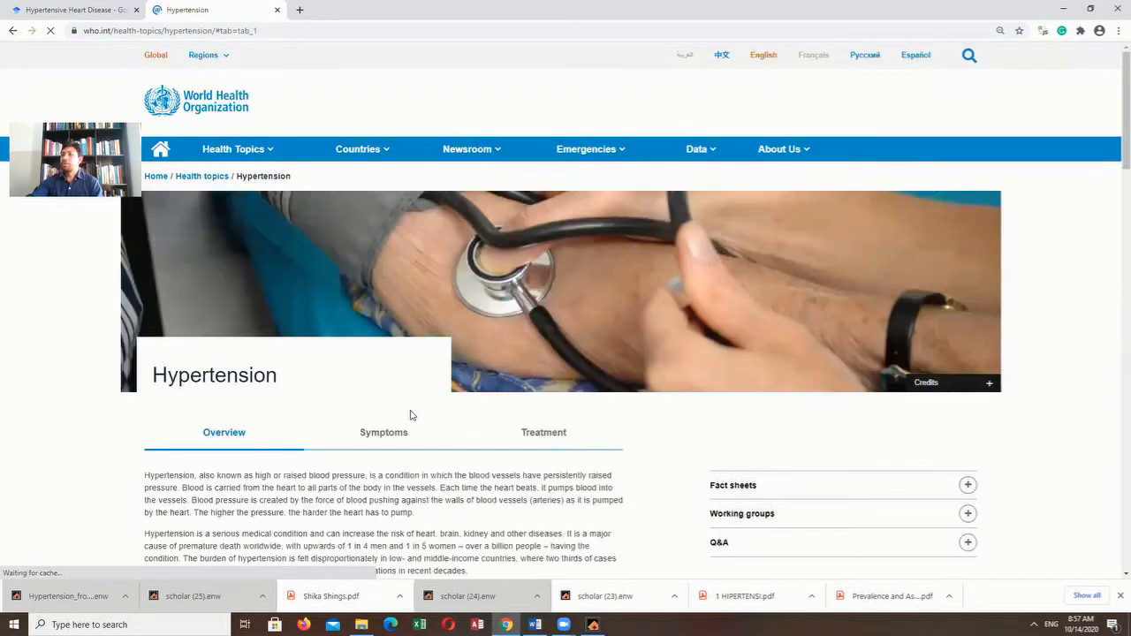
{"action": "scroll", "coordinate": [411, 416], "scroll_direction": "down", "scroll_amount": 2}
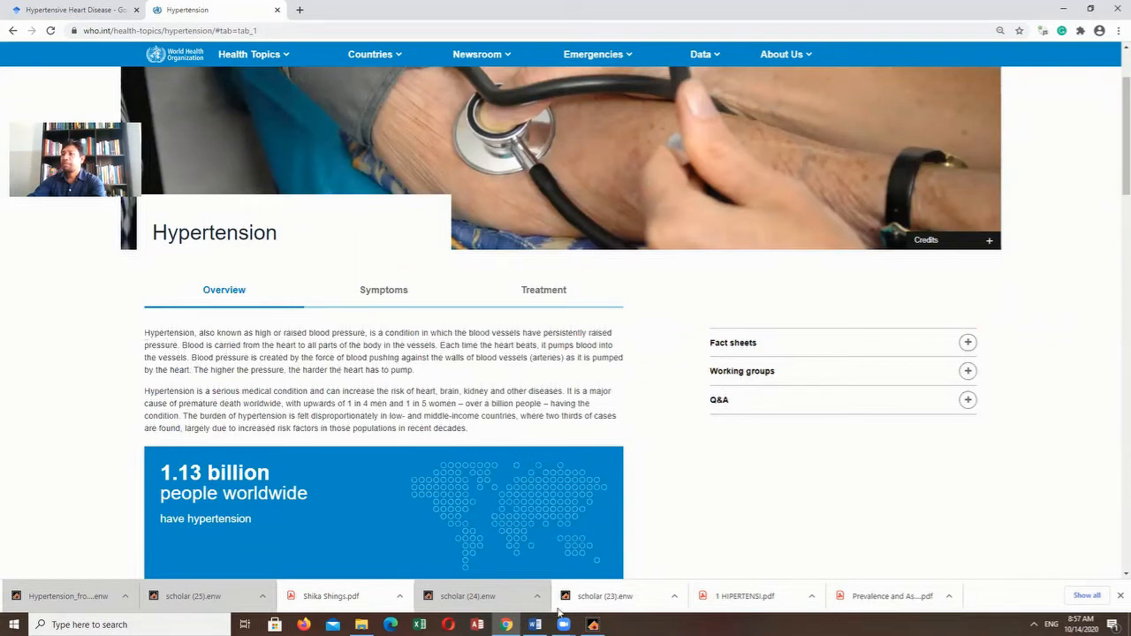
- Switch to Word and add a space for a citation after "lebih intensif" in the second paragraph
{"action": "left_click", "coordinate": [535, 625]}
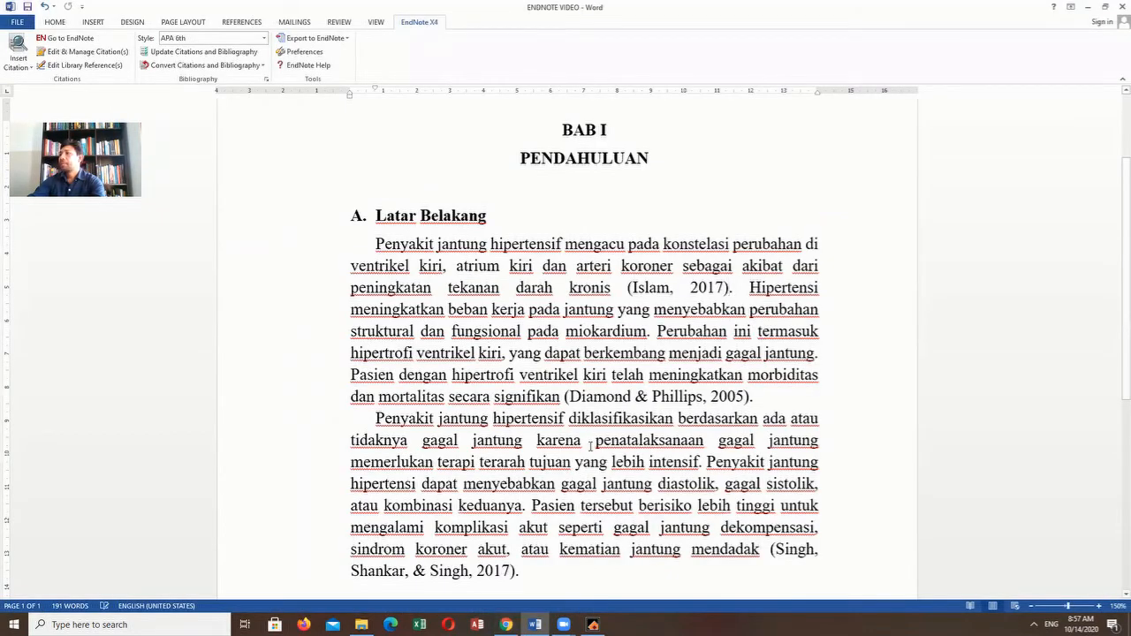
{"action": "scroll", "coordinate": [590, 440], "scroll_direction": "down", "scroll_amount": 1}
{"action": "left_click", "coordinate": [700, 419]}
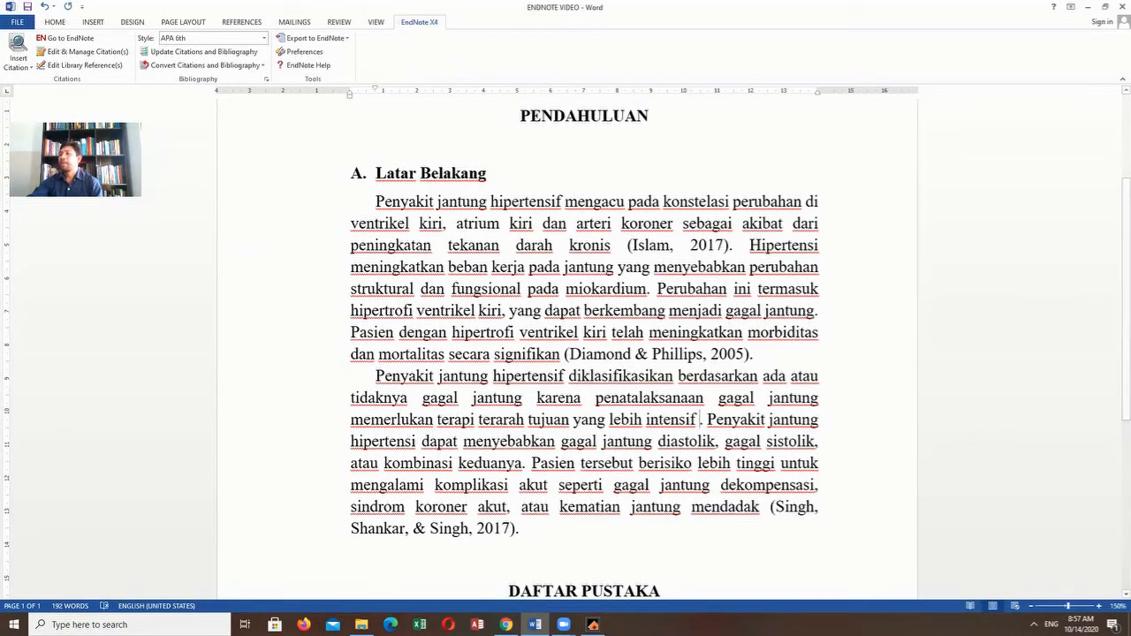
- Switch to EndNote and create a new reference with the reference type Web Page
{"action": "left_click", "coordinate": [593, 624]}
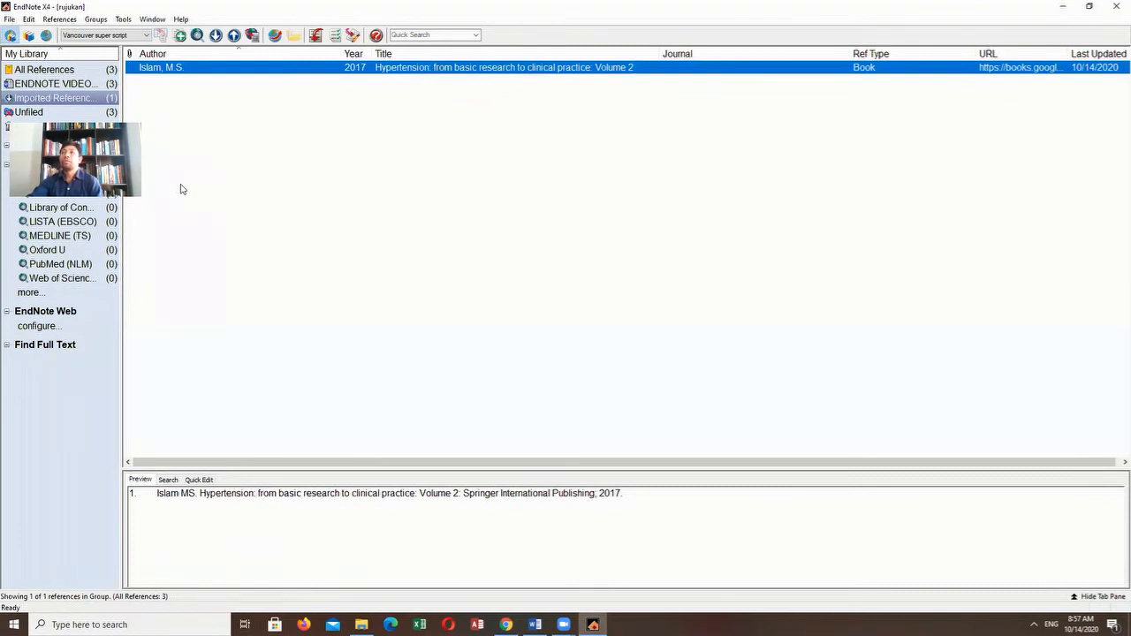
{"action": "left_click", "coordinate": [181, 35]}
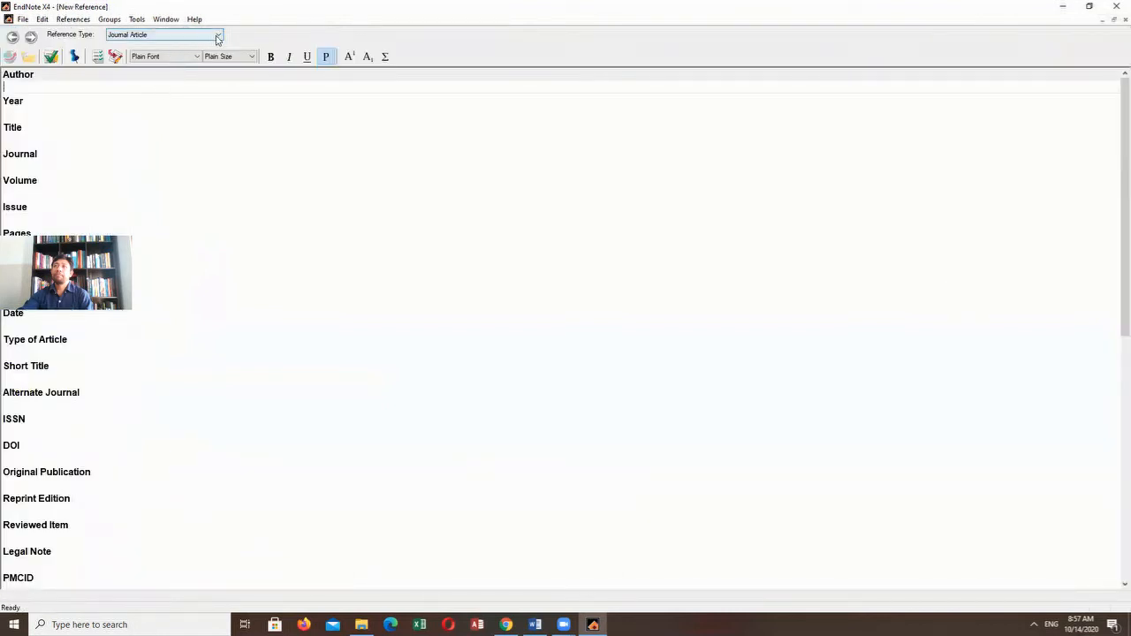
{"action": "left_click", "coordinate": [219, 35]}
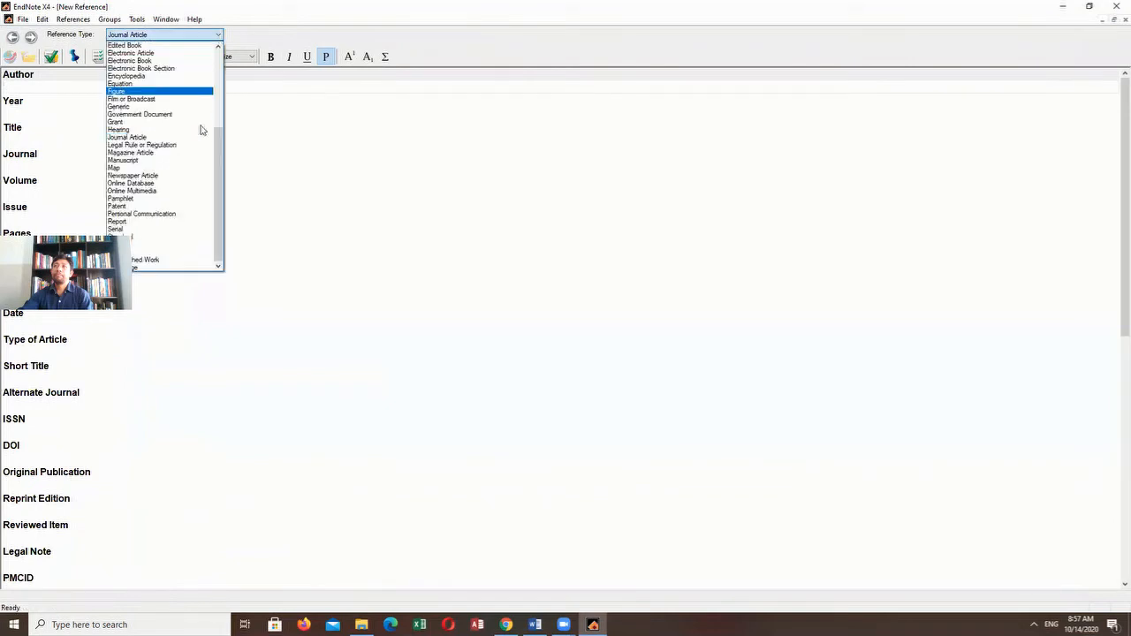
{"action": "left_click", "coordinate": [150, 268]}
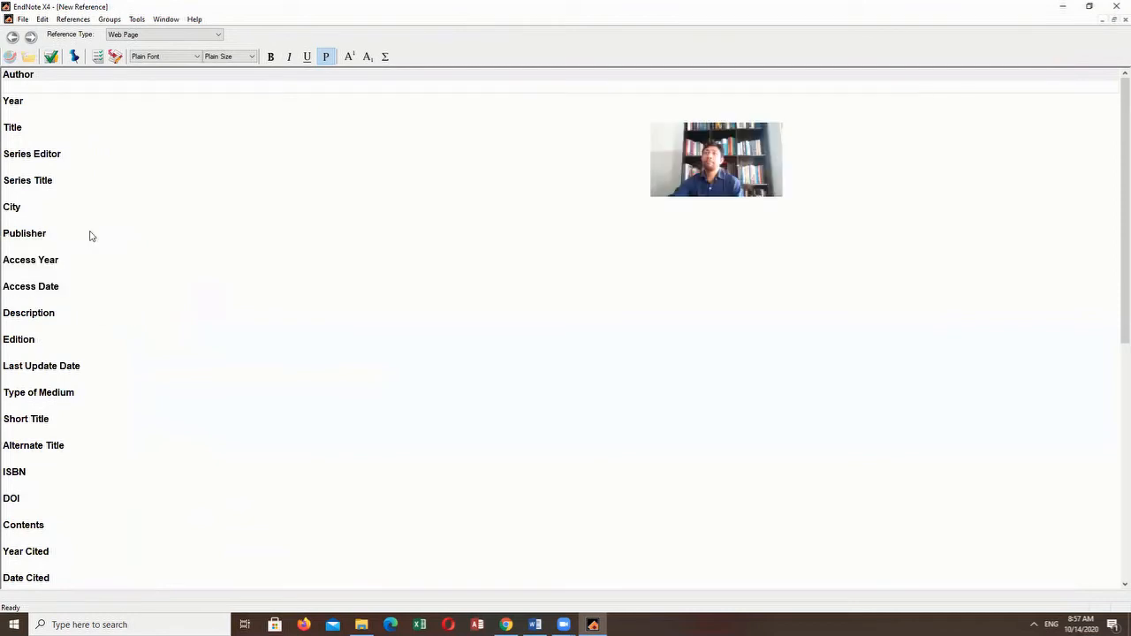
- Fill in the web page reference with author WHO, year 2020 and title Hypertension, and go to the City entry
{"action": "left_click", "coordinate": [31, 86]}
{"action": "type", "text": "WHO"}
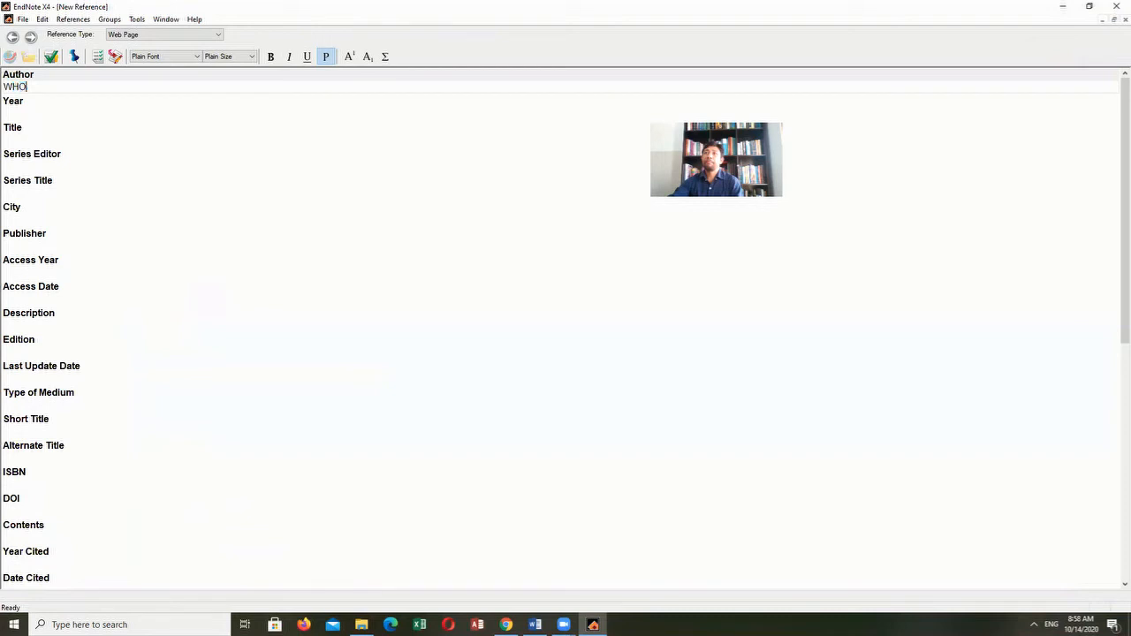
{"action": "left_click", "coordinate": [10, 112]}
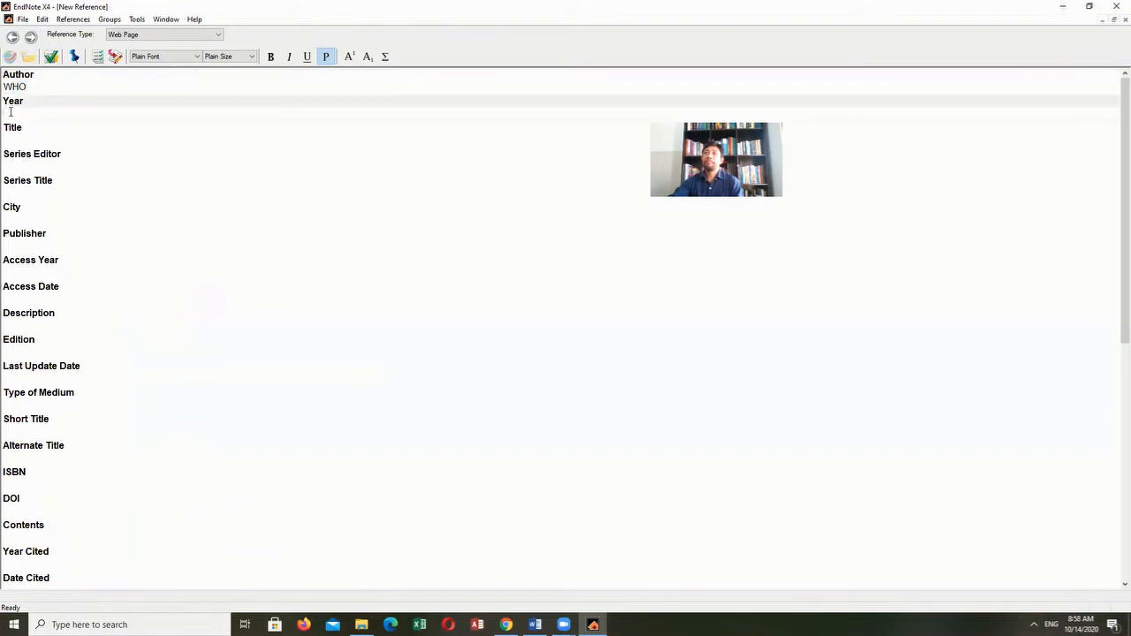
{"action": "type", "text": "2020"}
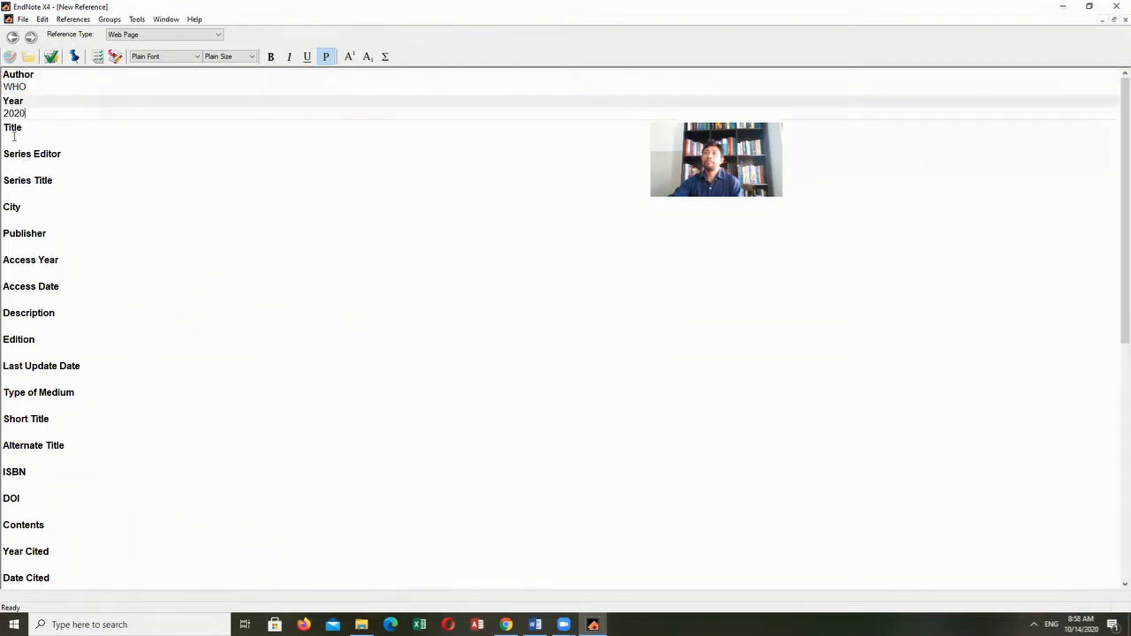
{"action": "left_click", "coordinate": [14, 138]}
{"action": "type", "text": "Hype"}
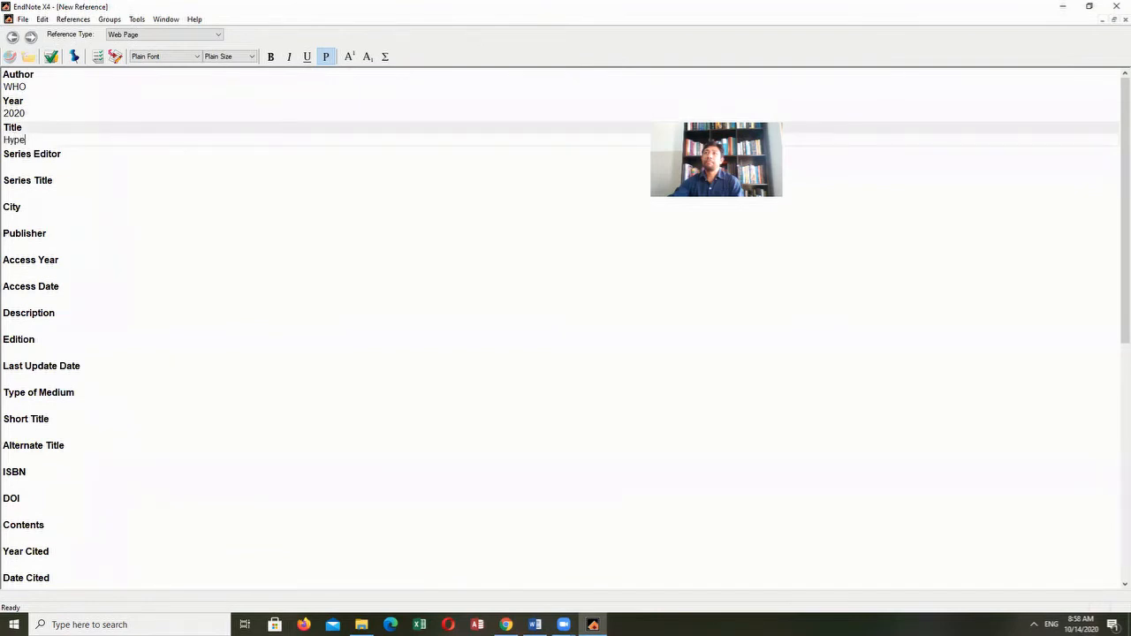
{"action": "type", "text": "rtension"}
{"action": "left_click", "coordinate": [16, 217]}
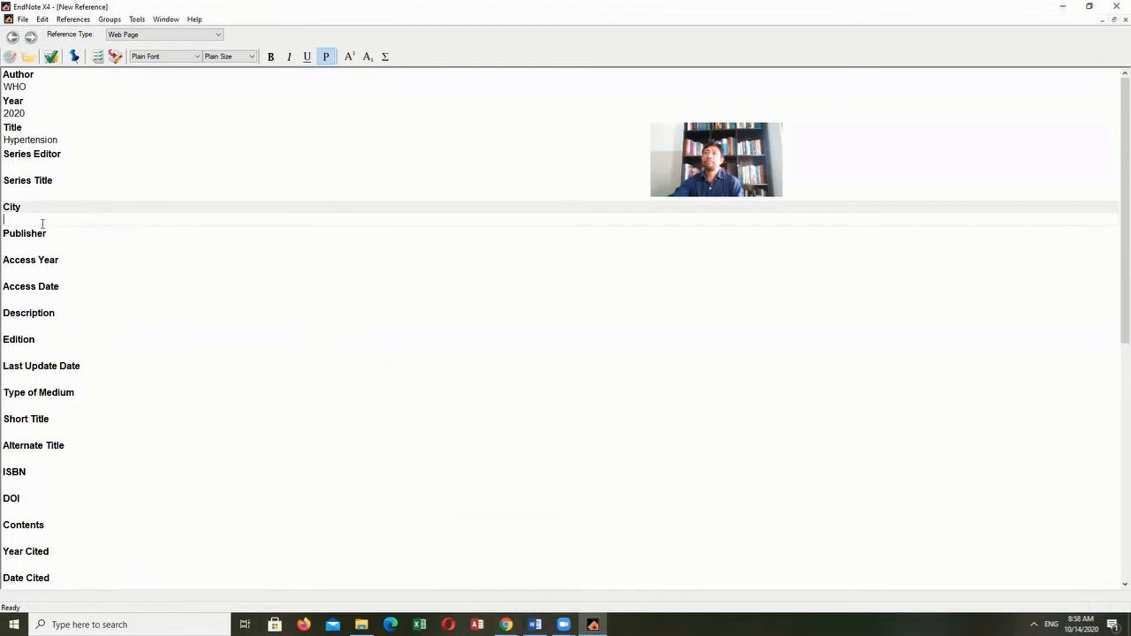
- Enter Geneva as the city and World Health Organization as the publisher of the web page reference
{"action": "type", "text": "Geneva"}
{"action": "left_click", "coordinate": [31, 249]}
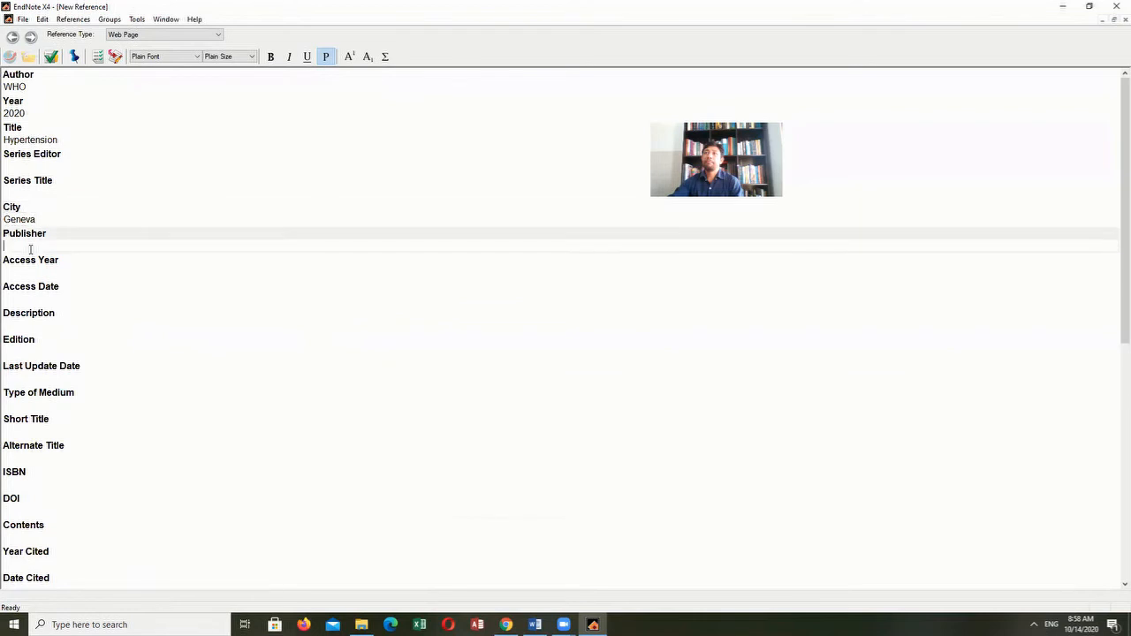
{"action": "type", "text": "World Health Organization"}
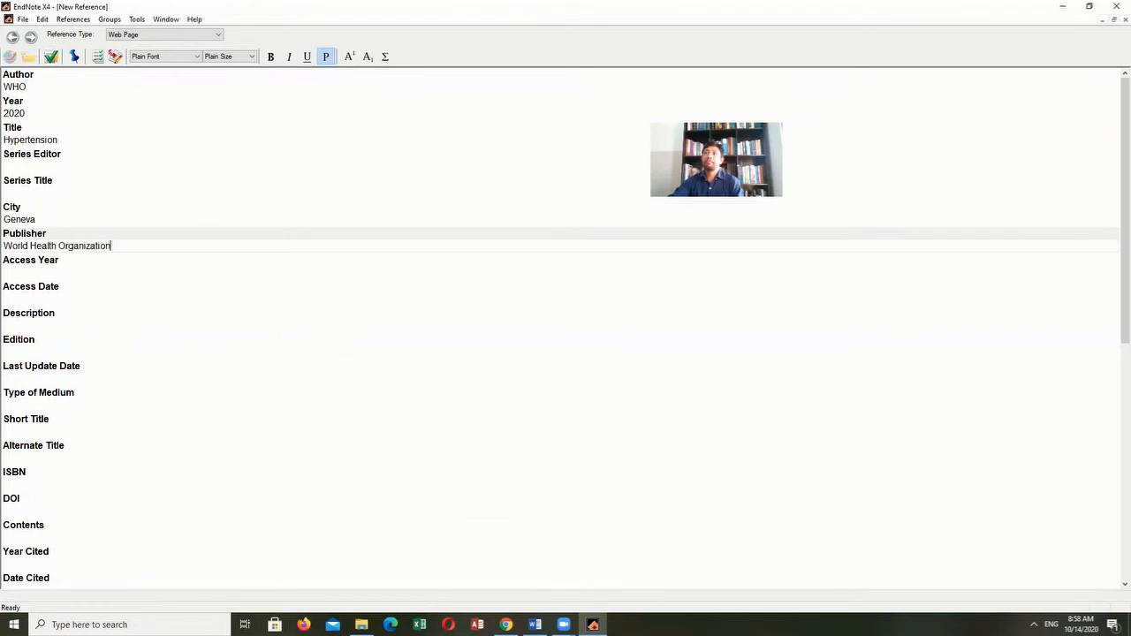
- Set the reference's access year to 2020 and its access date to October 14, 2020
{"action": "left_click", "coordinate": [5, 271]}
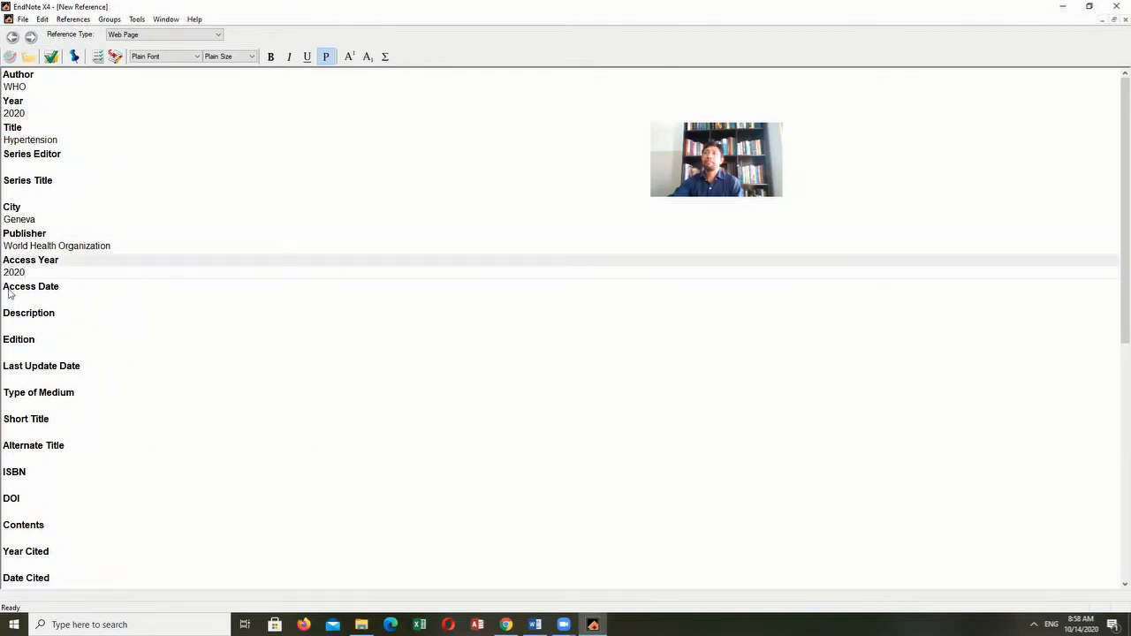
{"action": "left_click", "coordinate": [6, 299]}
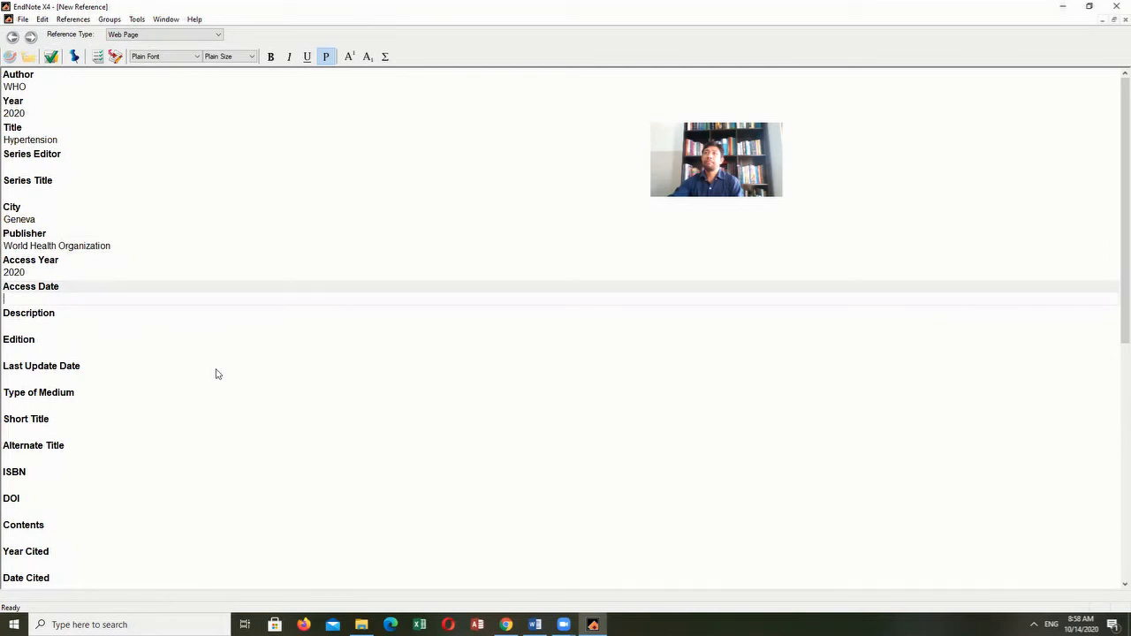
{"action": "type", "text": "October 14, 2020"}
- Copy the address of the WHO Hypertension page from Chrome and paste it into the EndNote reference's URL field
{"action": "mouse_move", "coordinate": [505, 625]}
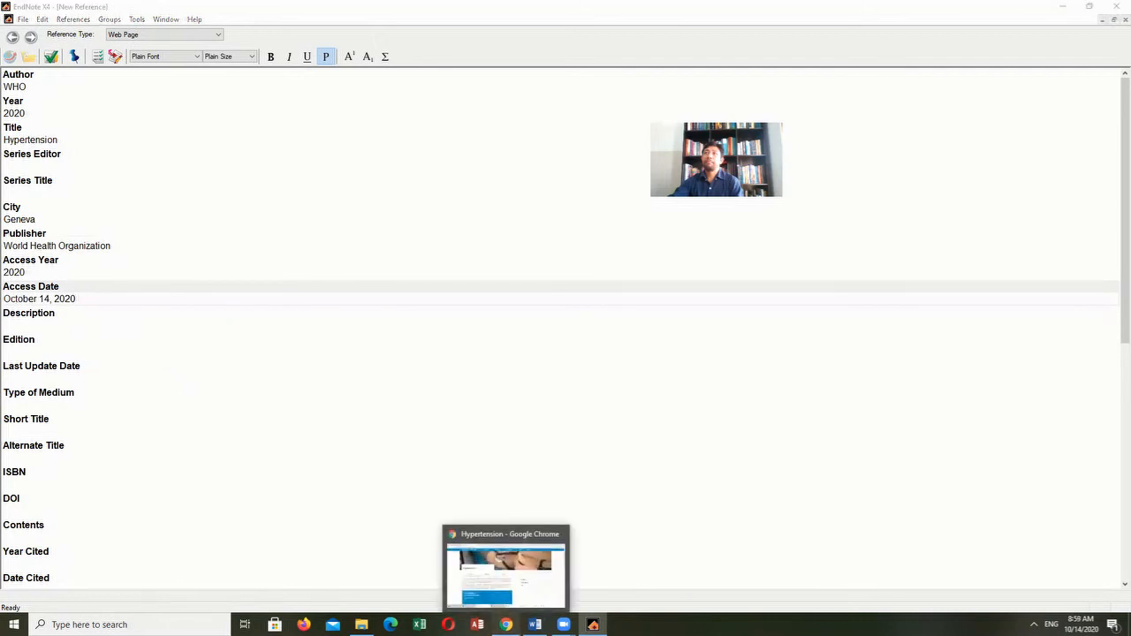
{"action": "left_click", "coordinate": [283, 30]}
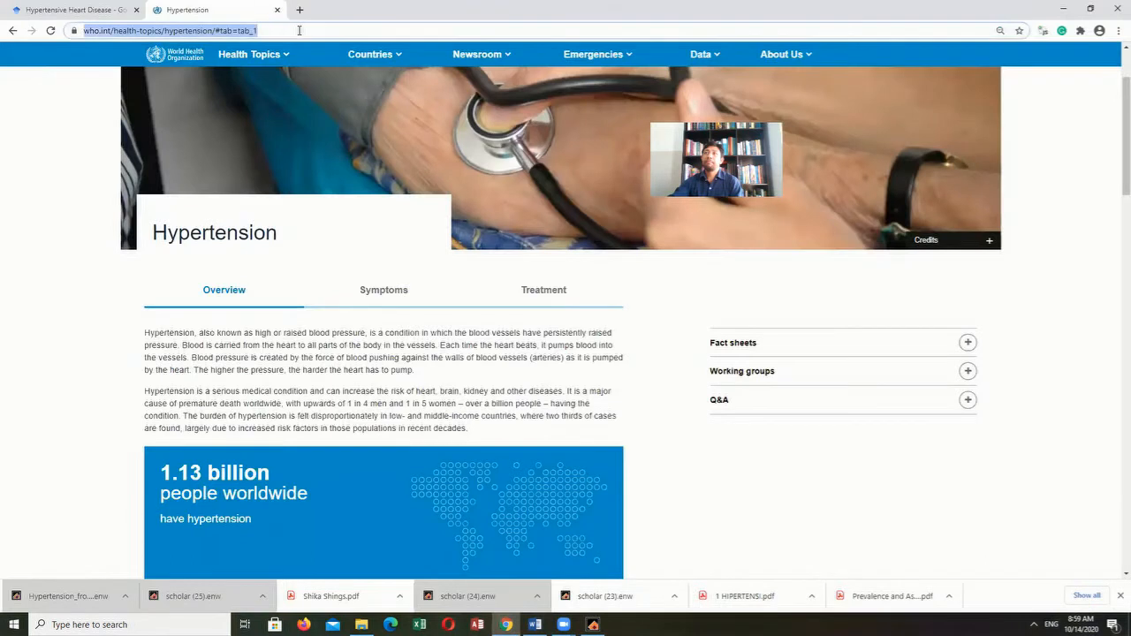
{"action": "left_click", "coordinate": [315, 30]}
{"action": "left_click_drag", "start_coordinate": [327, 30], "coordinate": [55, 38]}
{"action": "key", "text": "ctrl+c"}
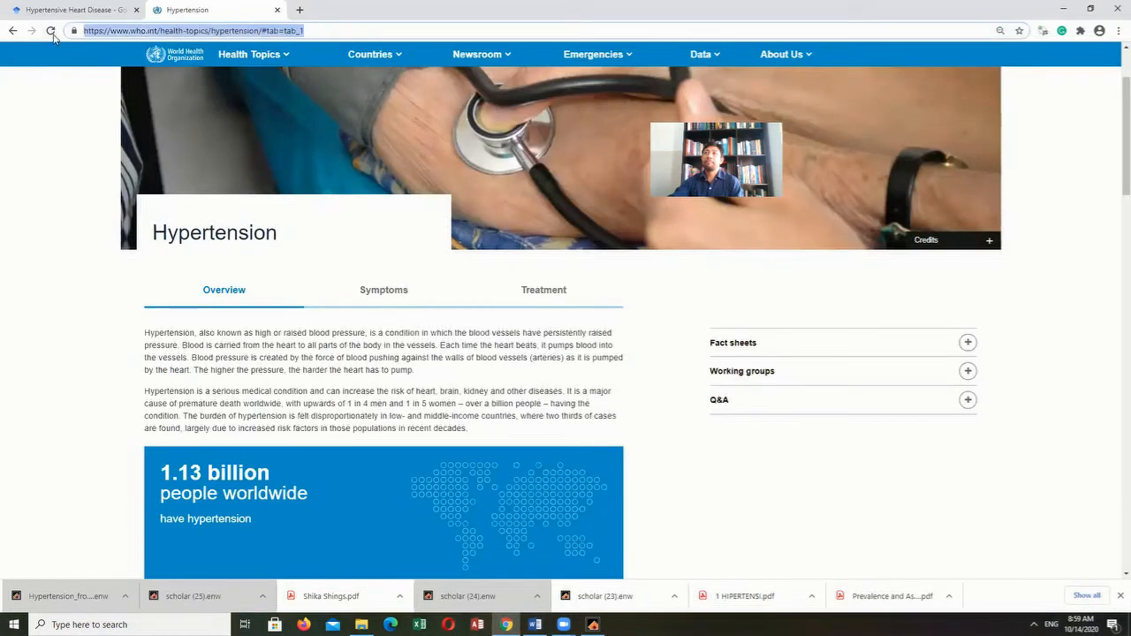
{"action": "left_click", "coordinate": [593, 625]}
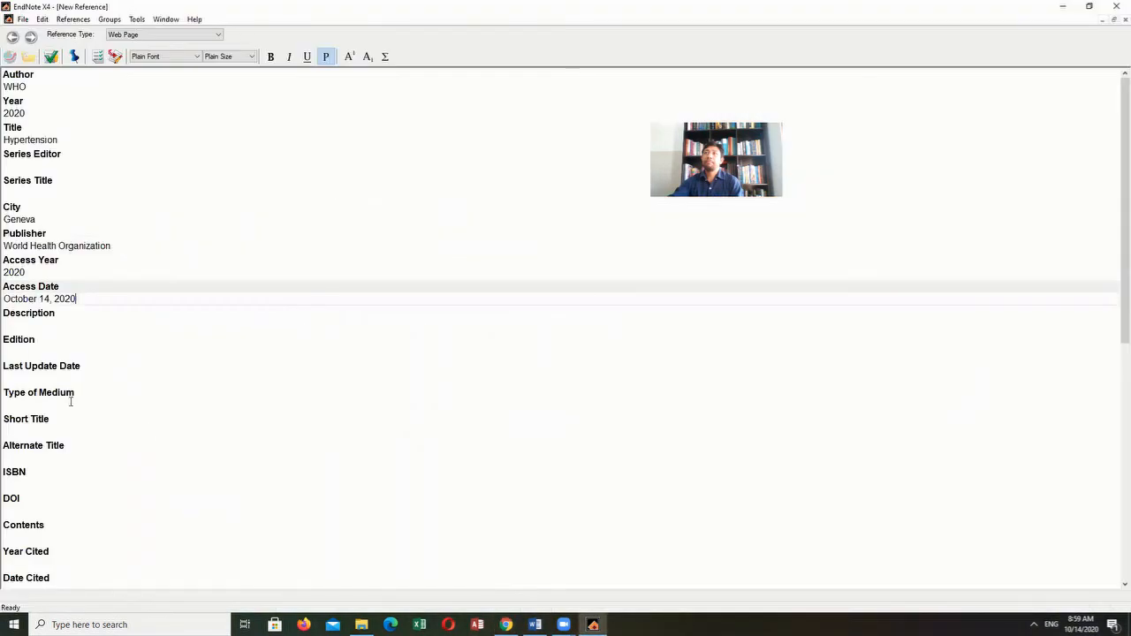
{"action": "scroll", "coordinate": [35, 489], "scroll_direction": "down", "scroll_amount": 10}
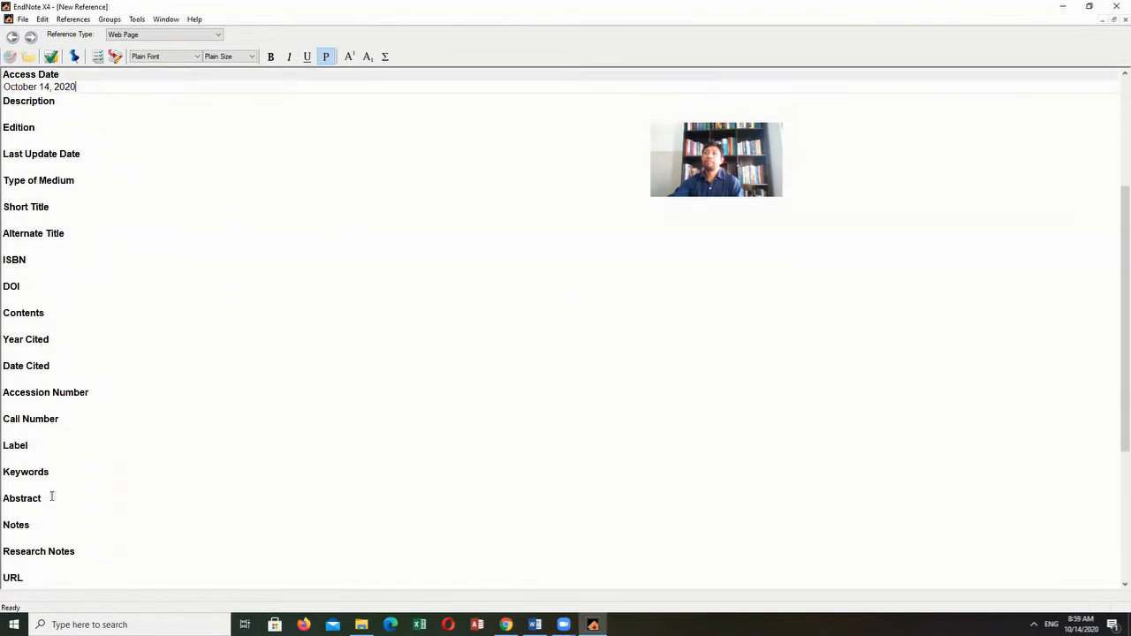
{"action": "left_click", "coordinate": [4, 507]}
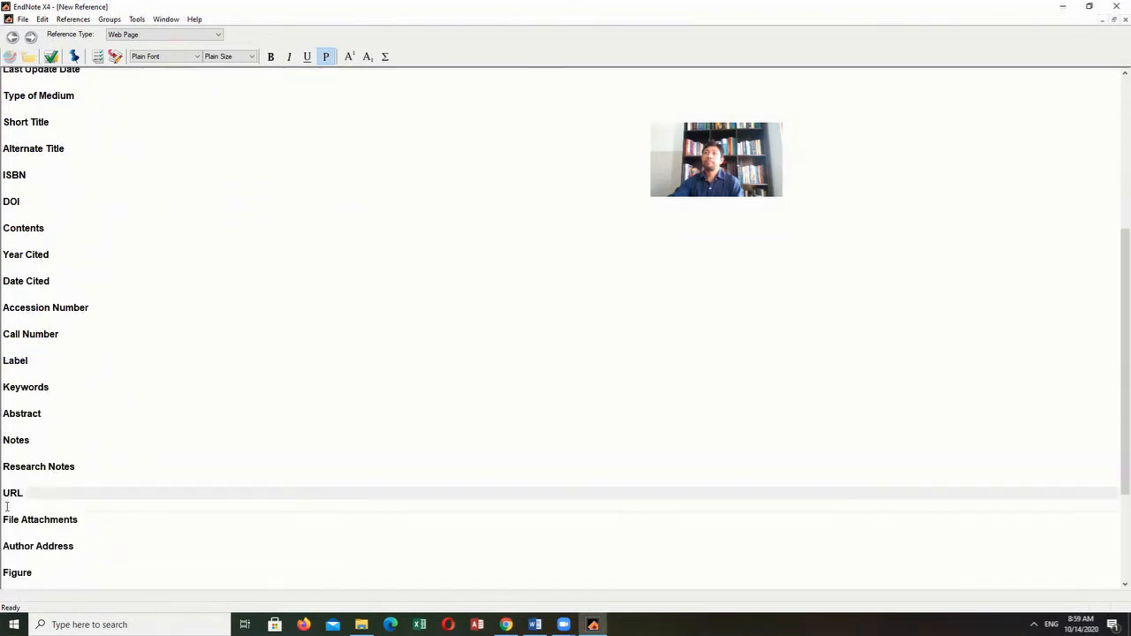
{"action": "key", "text": "ctrl+v"}
- Copy the two overview paragraphs from the WHO Hypertension page in Chrome into the EndNote reference's Abstract field
{"action": "left_click", "coordinate": [534, 625]}
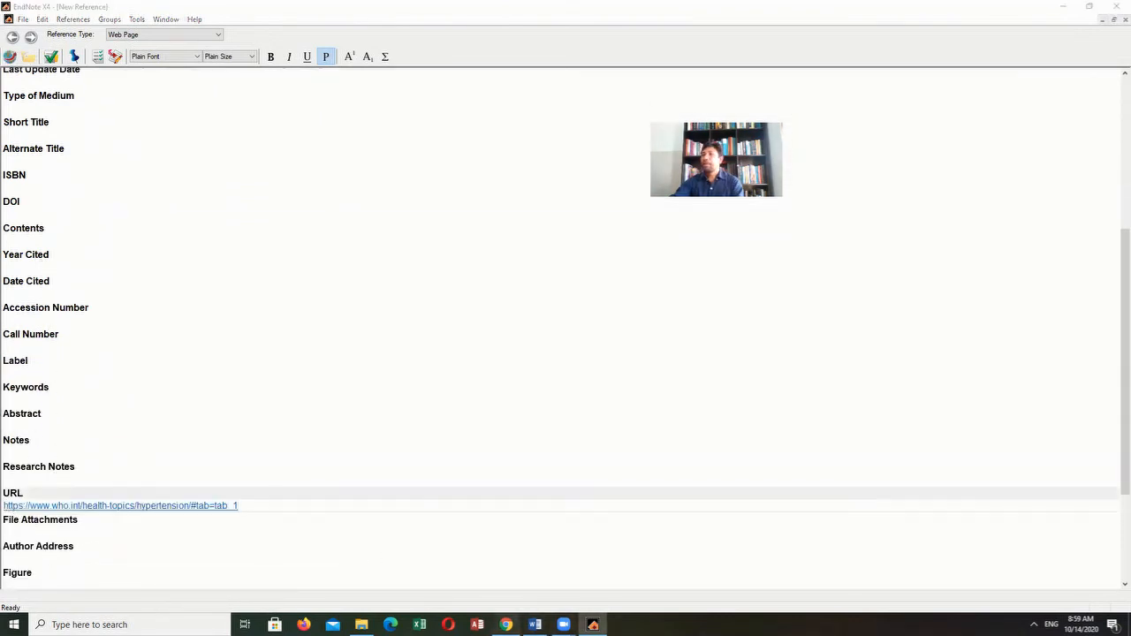
{"action": "left_click", "coordinate": [506, 624]}
{"action": "left_click_drag", "start_coordinate": [145, 334], "coordinate": [495, 436]}
{"action": "key", "text": "ctrl+c"}
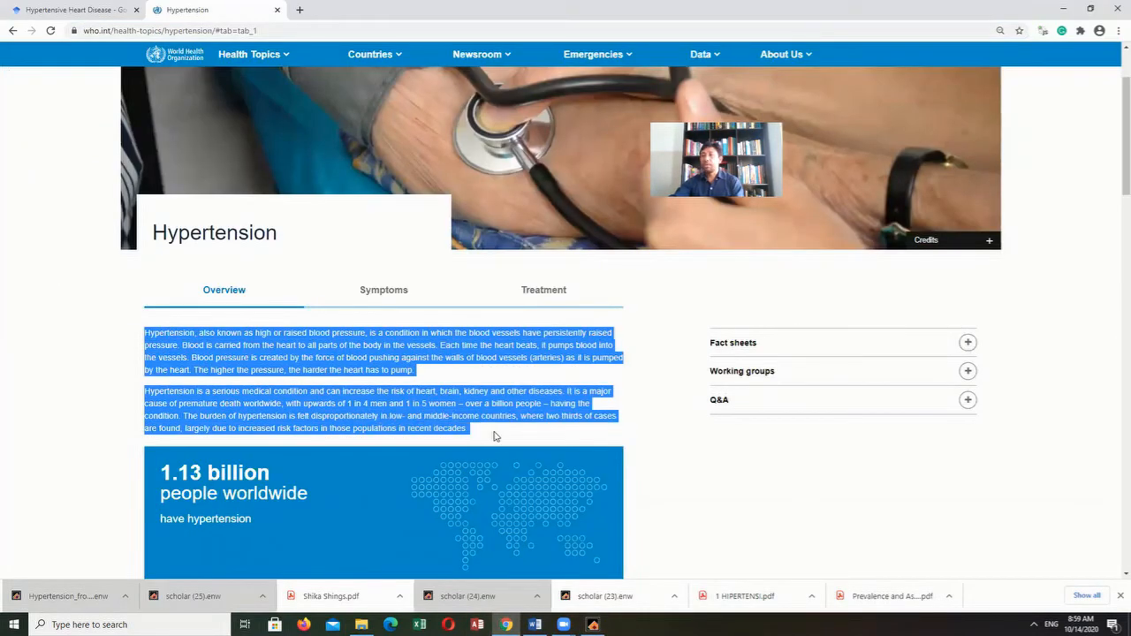
{"action": "left_click", "coordinate": [594, 625]}
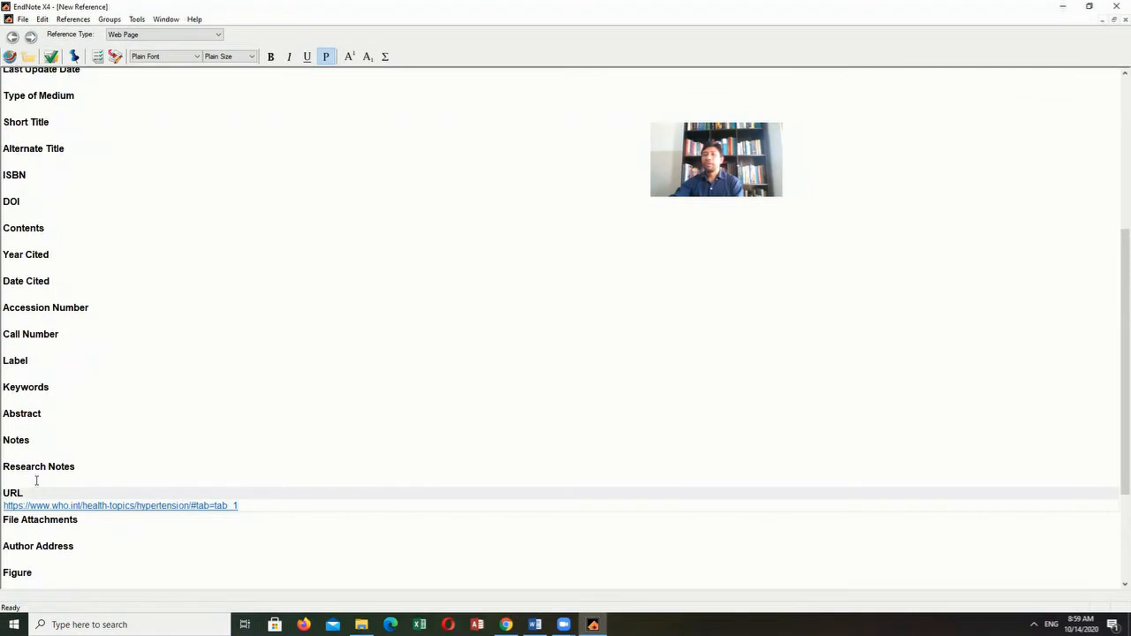
{"action": "left_click", "coordinate": [7, 428]}
{"action": "key", "text": "ctrl+v"}
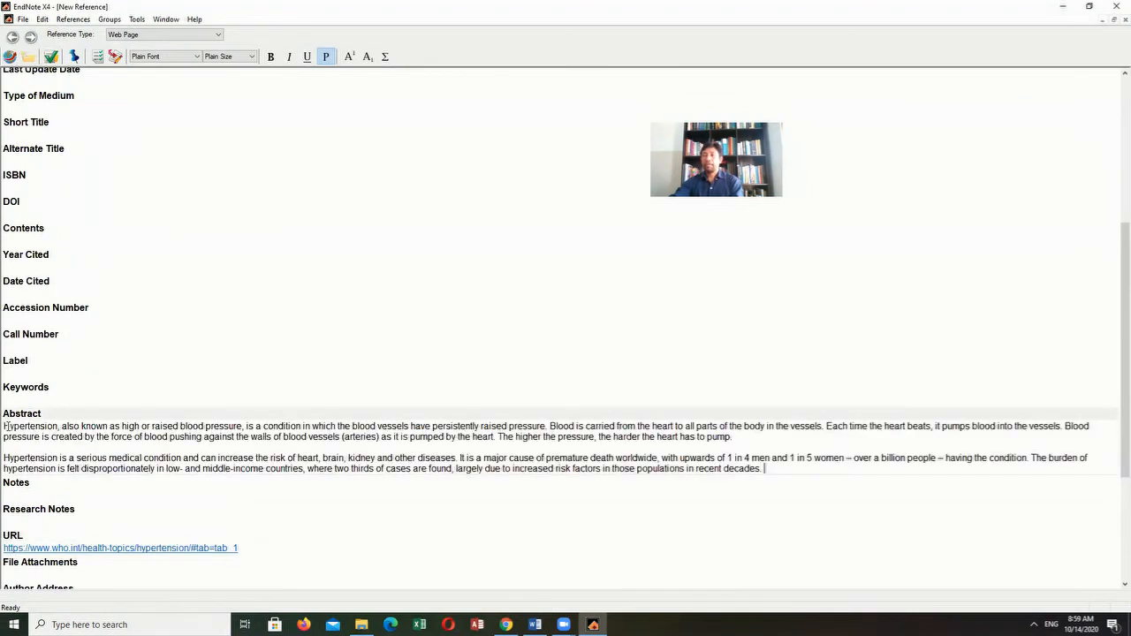
- Close the completed Hypertension web page reference and save its changes to the library
{"action": "scroll", "coordinate": [263, 454], "scroll_direction": "up", "scroll_amount": 1}
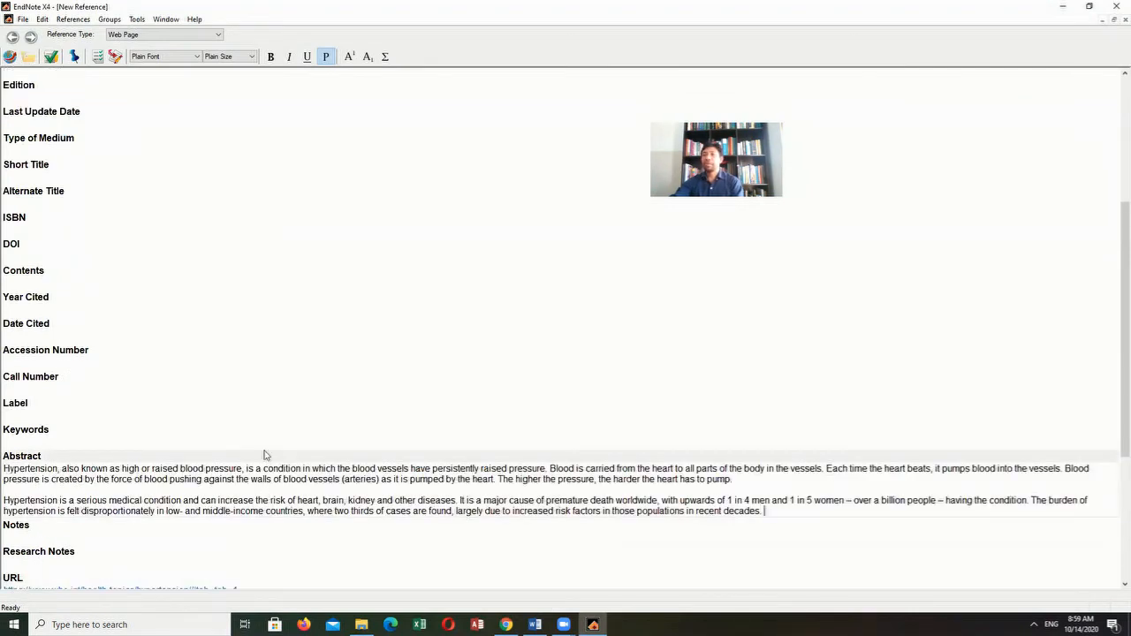
{"action": "scroll", "coordinate": [263, 454], "scroll_direction": "up", "scroll_amount": 6}
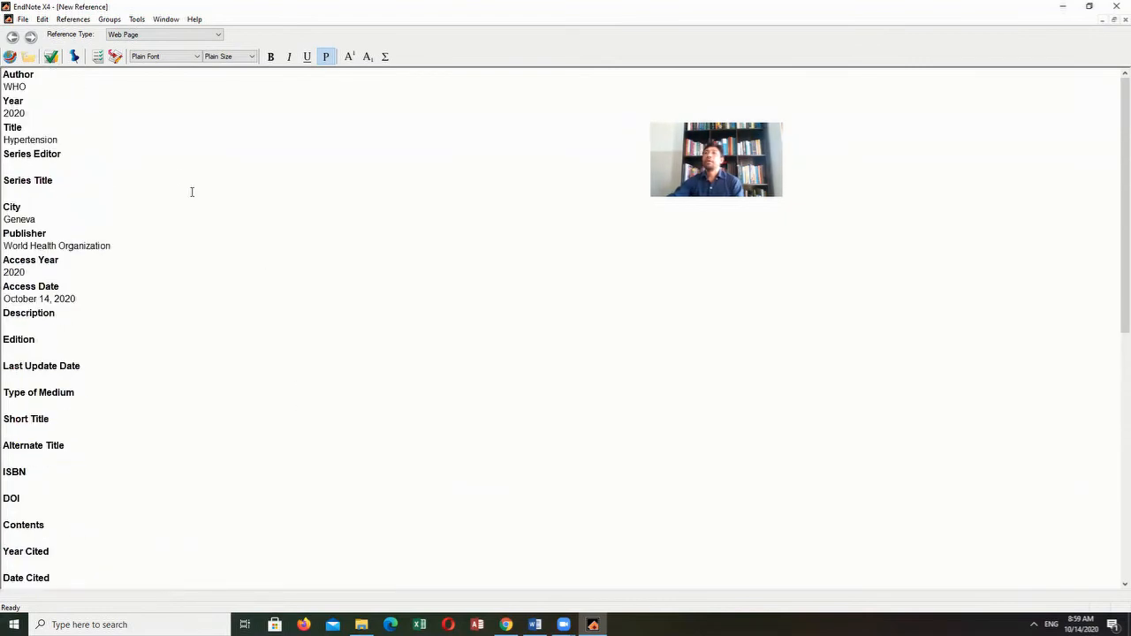
{"action": "left_click", "coordinate": [1115, 22]}
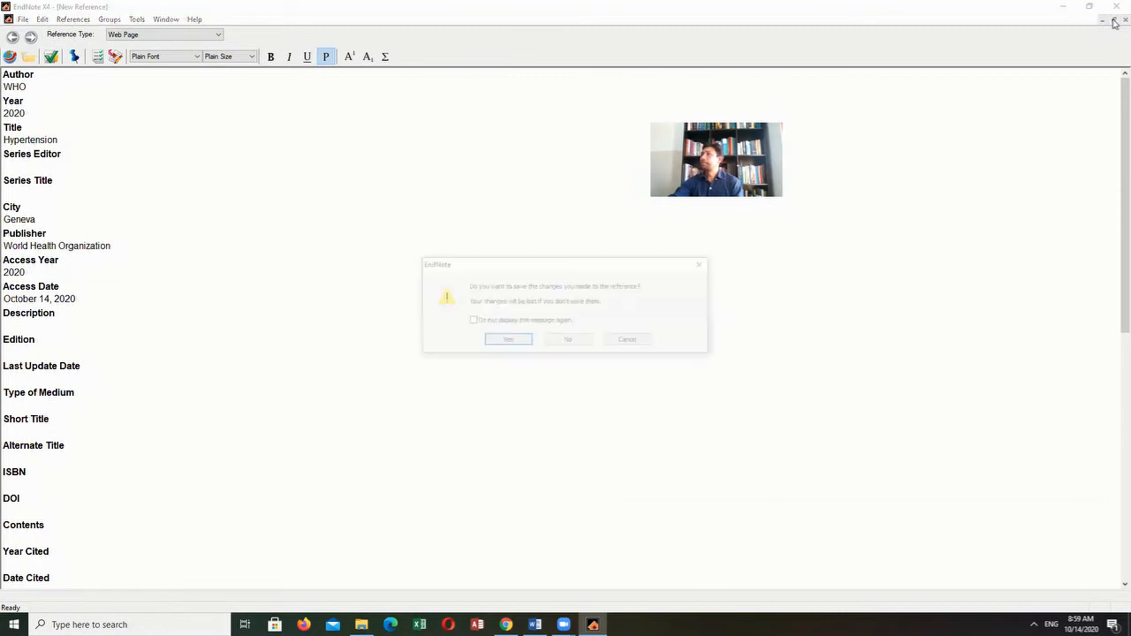
{"action": "left_click", "coordinate": [506, 341]}
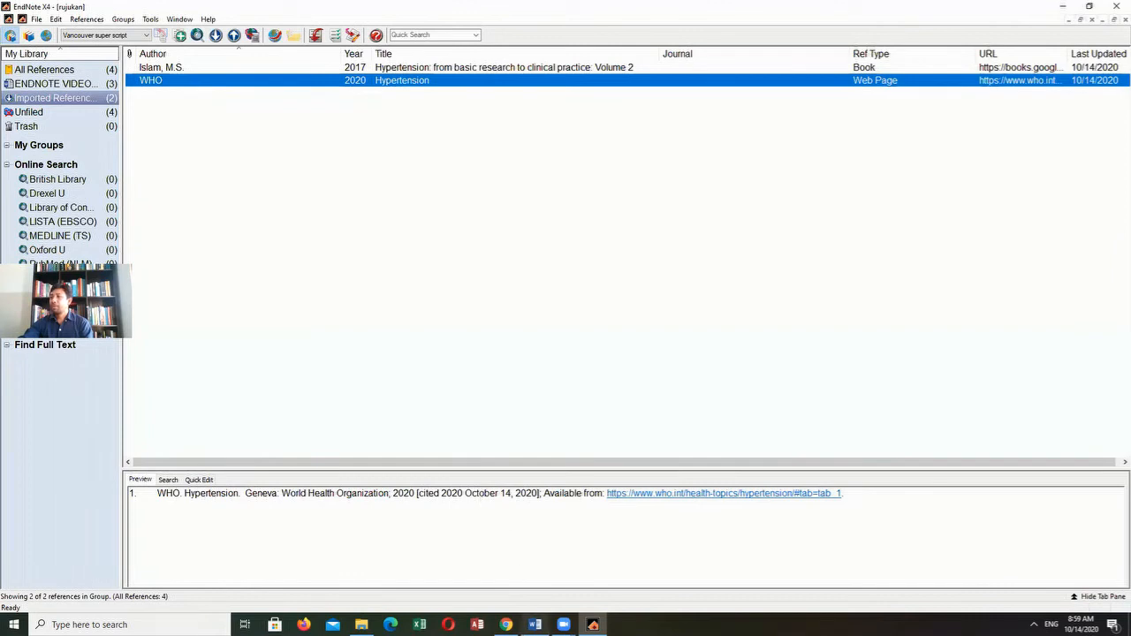
- Switch to Word, insert the selected WHO reference as a citation after "lebih intensif" and check its bibliography entry
{"action": "left_click", "coordinate": [535, 625]}
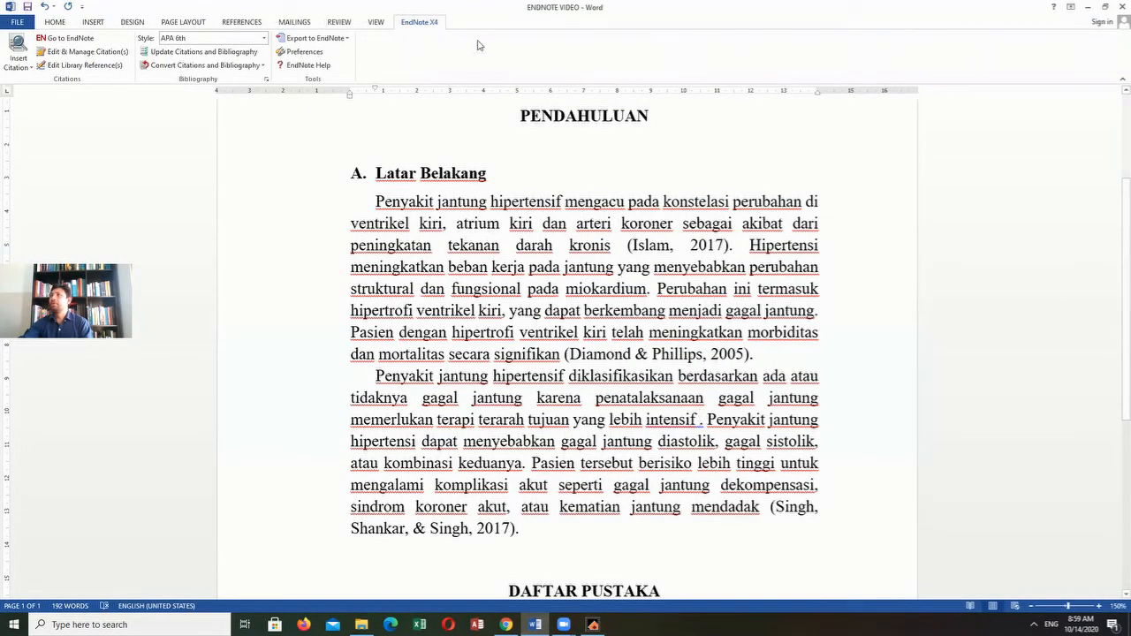
{"action": "left_click", "coordinate": [26, 65]}
{"action": "left_click", "coordinate": [60, 108]}
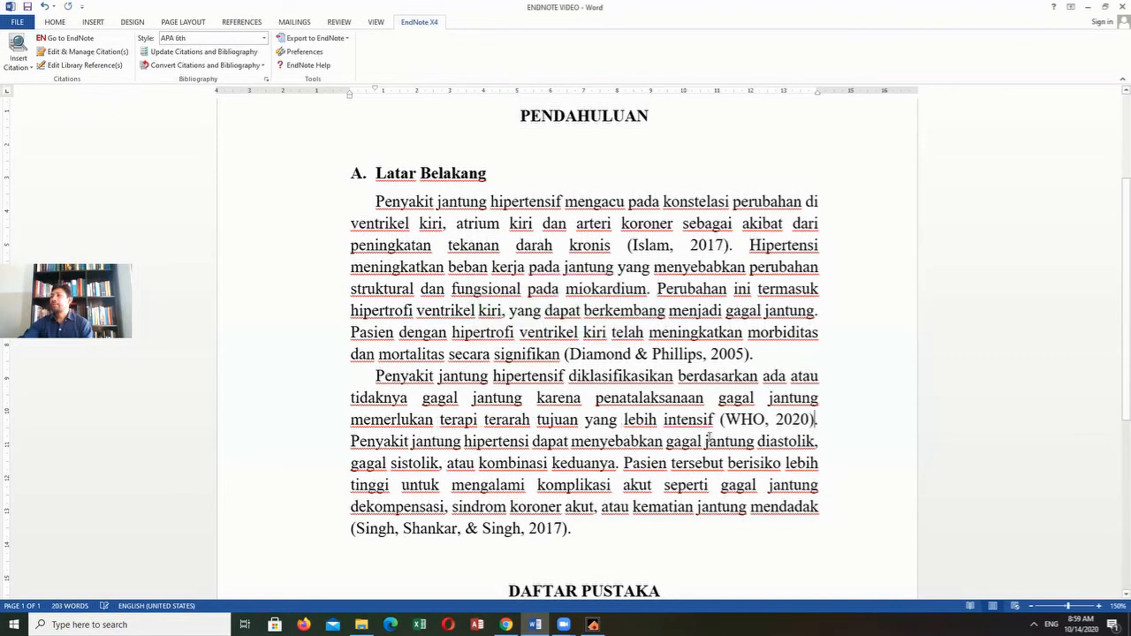
{"action": "scroll", "coordinate": [645, 455], "scroll_direction": "down", "scroll_amount": 5}
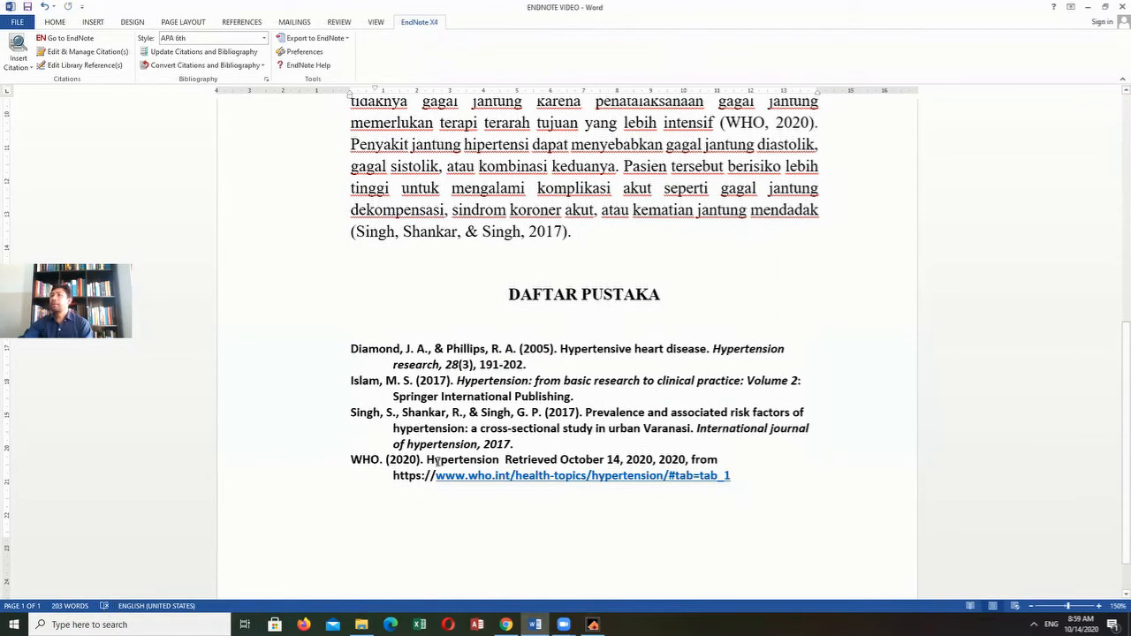
{"action": "scroll", "coordinate": [438, 461], "scroll_direction": "up", "scroll_amount": 5}
- Format the bibliography entries under DAFTAR PUSTAKA in Times New Roman, size 12, without bold
{"action": "scroll", "coordinate": [436, 472], "scroll_direction": "down", "scroll_amount": 4}
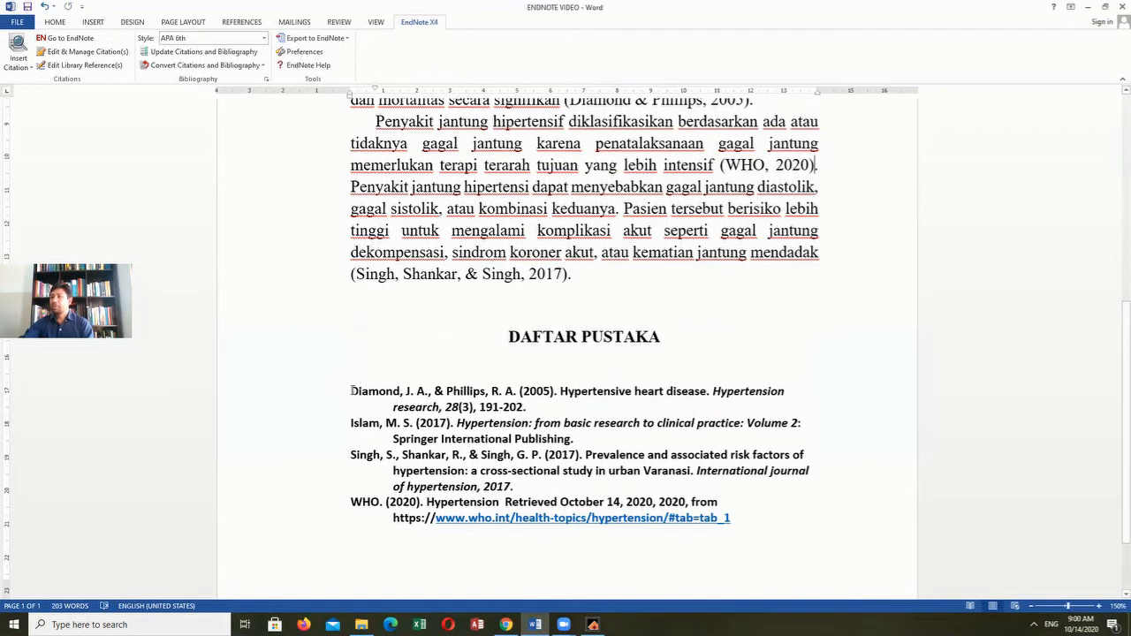
{"action": "left_click", "coordinate": [352, 391]}
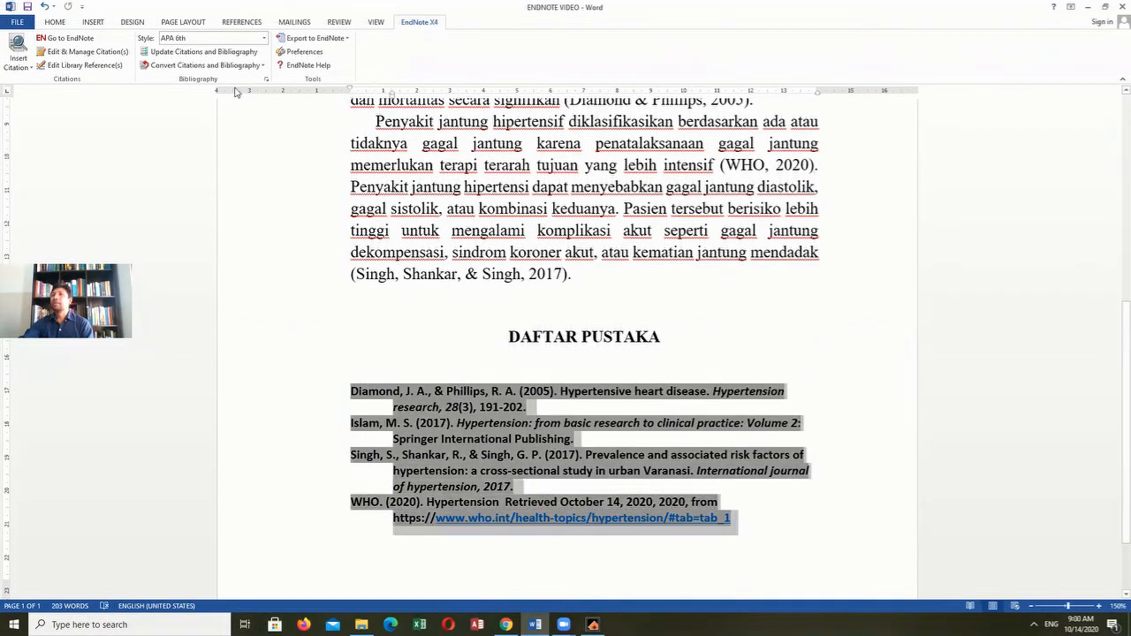
{"action": "left_click", "coordinate": [56, 22]}
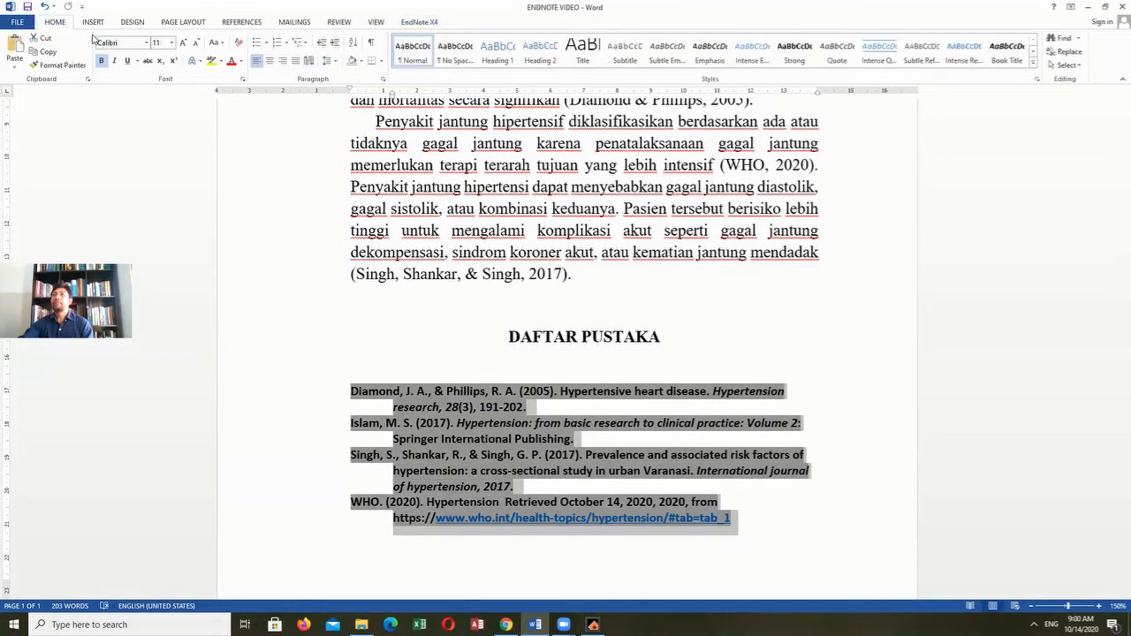
{"action": "left_click", "coordinate": [146, 45]}
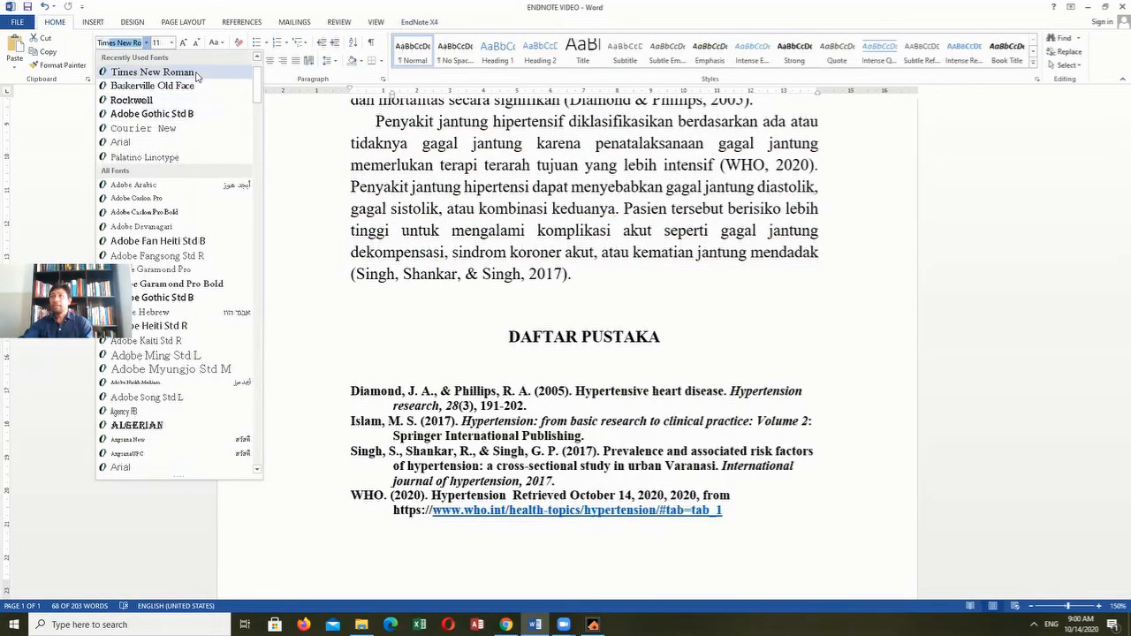
{"action": "left_click", "coordinate": [148, 73]}
{"action": "left_click", "coordinate": [172, 42]}
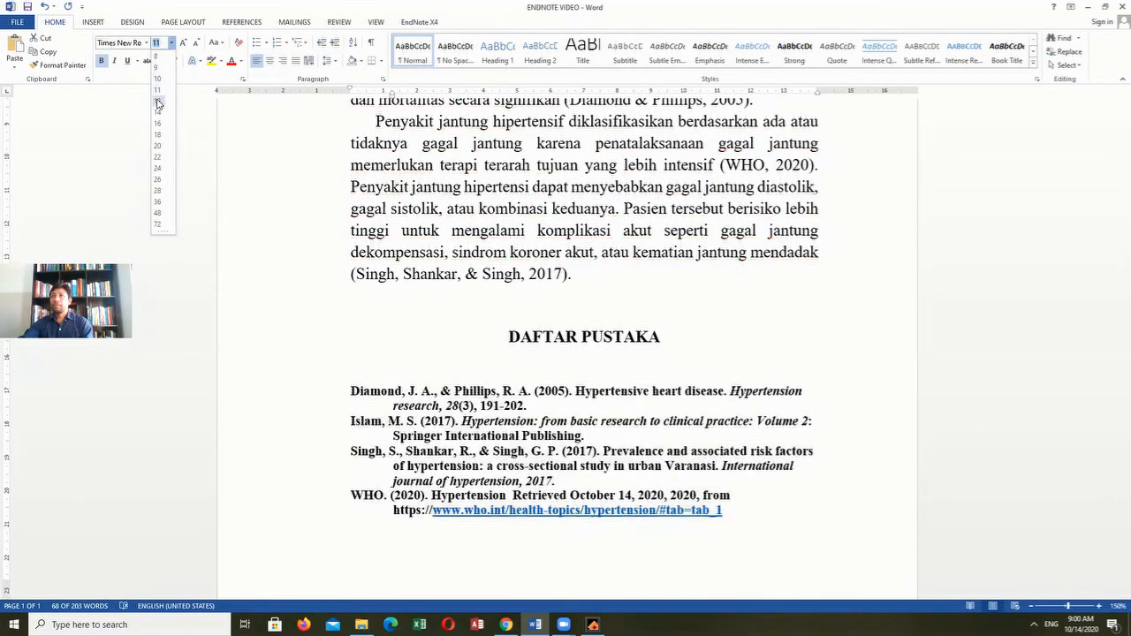
{"action": "left_click", "coordinate": [157, 101]}
{"action": "left_click", "coordinate": [101, 60]}
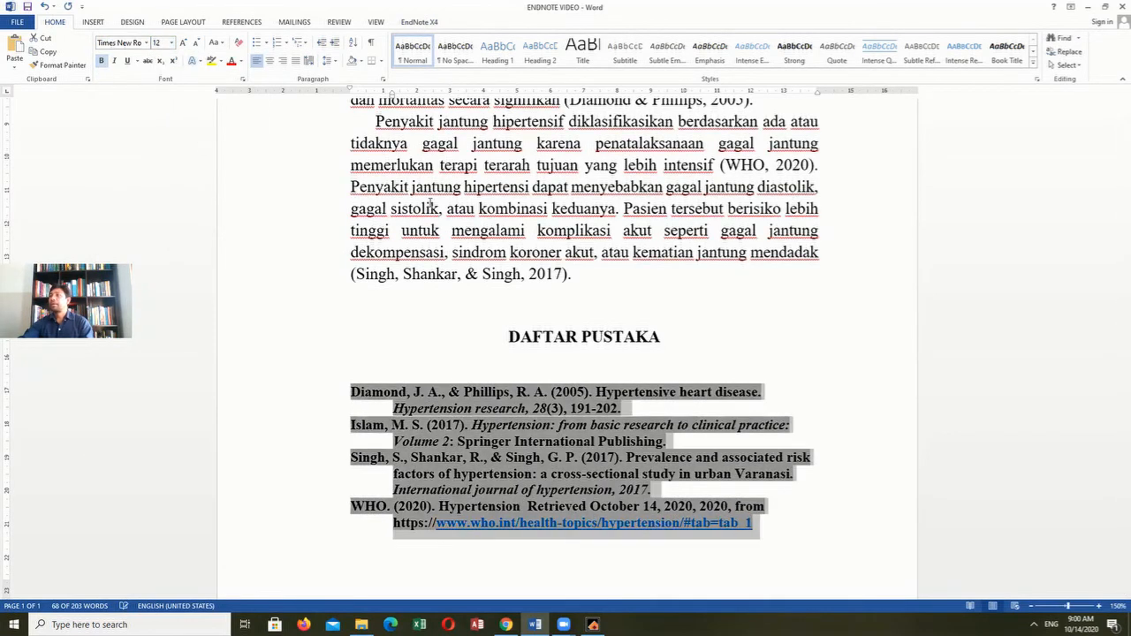
{"action": "left_click", "coordinate": [548, 375]}
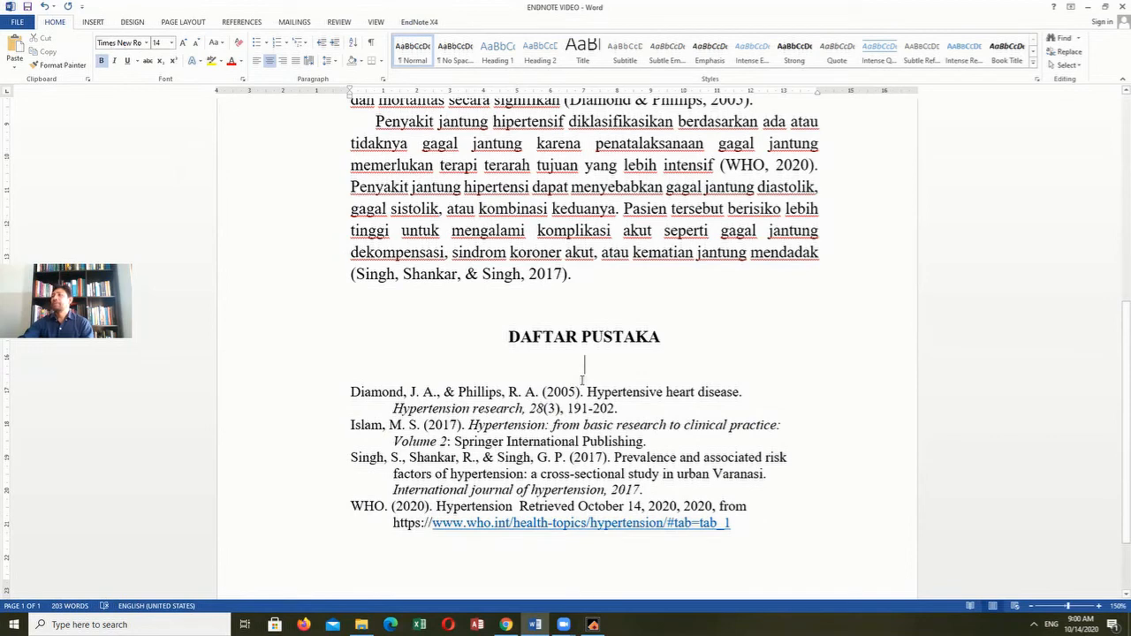
- Change the EndNote citation and bibliography style of the document to Harvard
{"action": "scroll", "coordinate": [566, 372], "scroll_direction": "up", "scroll_amount": 4}
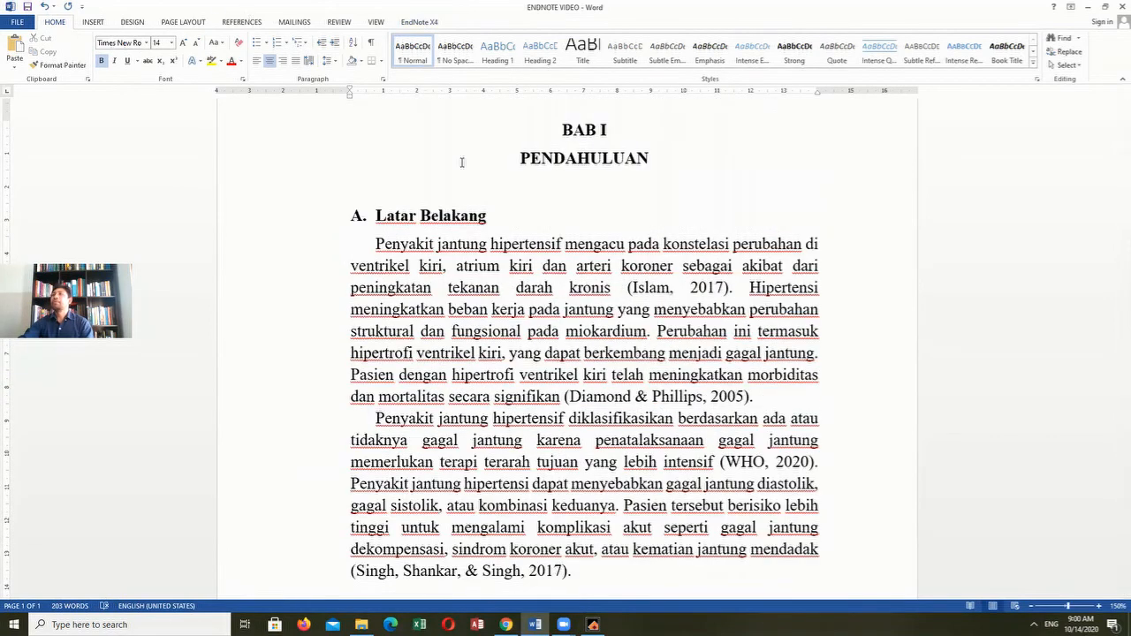
{"action": "left_click", "coordinate": [419, 23]}
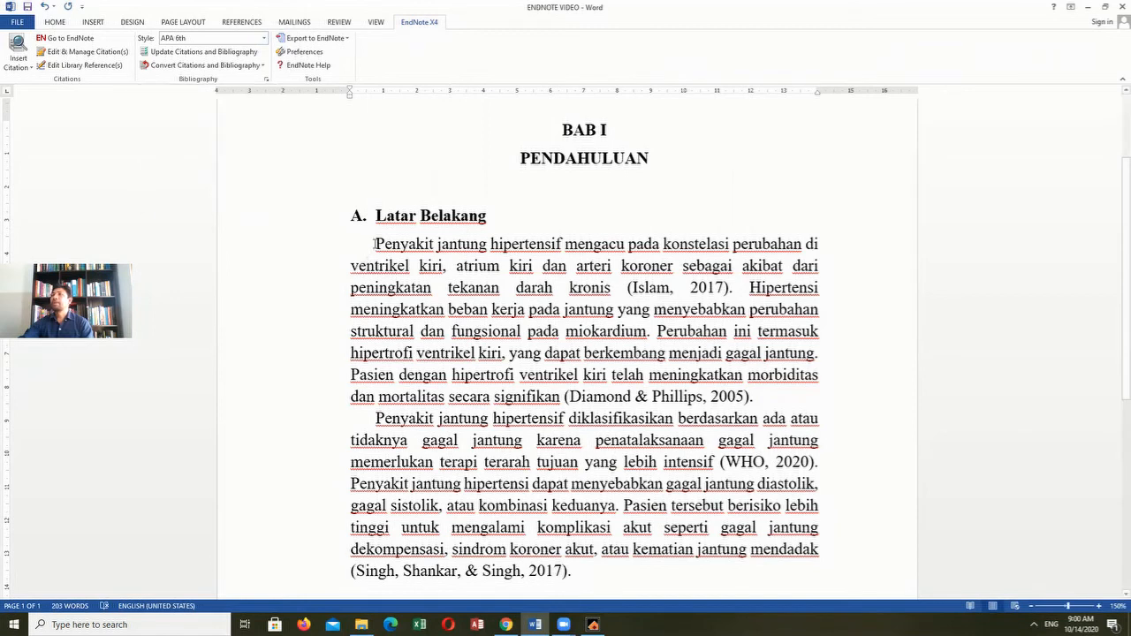
{"action": "left_click", "coordinate": [264, 41]}
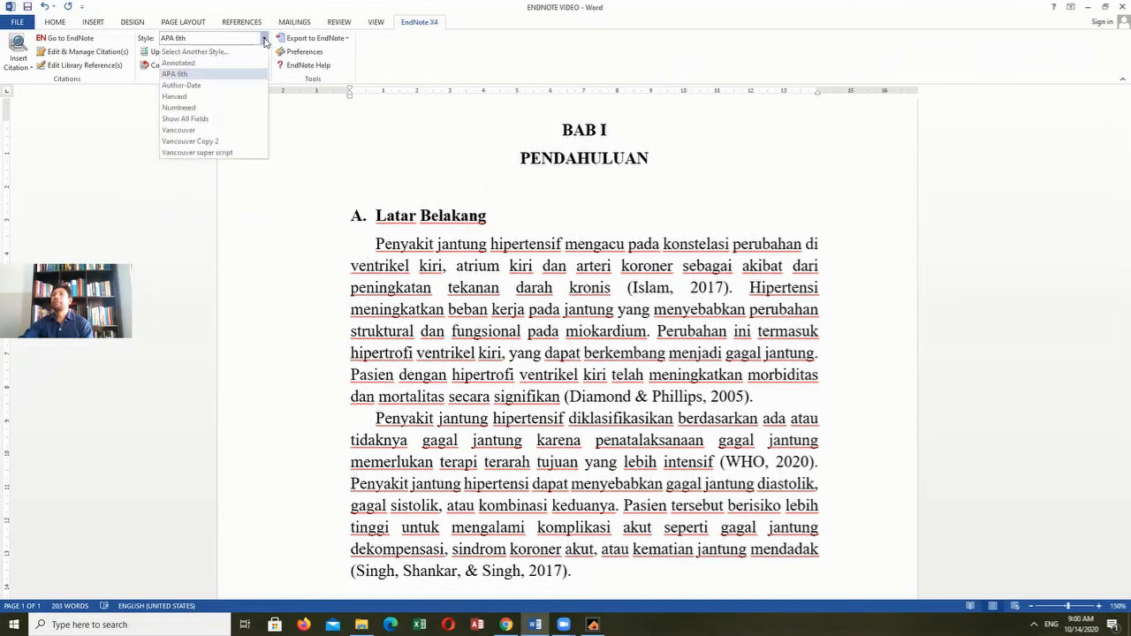
{"action": "left_click", "coordinate": [202, 96]}
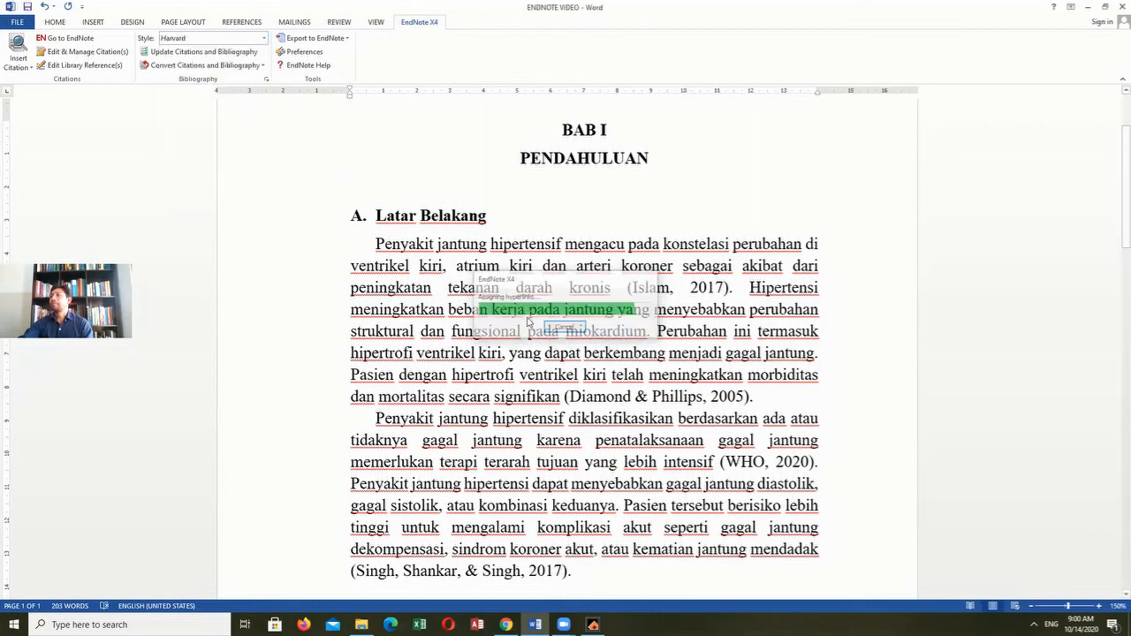
- Remove the bold formatting from the Harvard bibliography entries under DAFTAR PUSTAKA
{"action": "scroll", "coordinate": [548, 353], "scroll_direction": "down", "scroll_amount": 3}
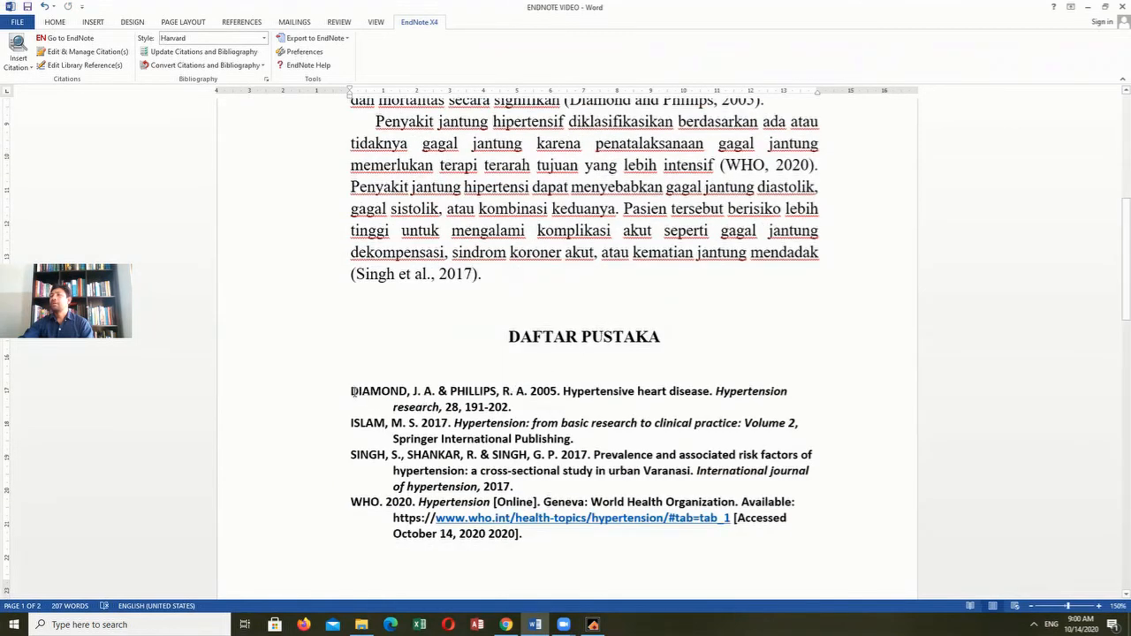
{"action": "left_click_drag", "start_coordinate": [354, 392], "coordinate": [530, 552]}
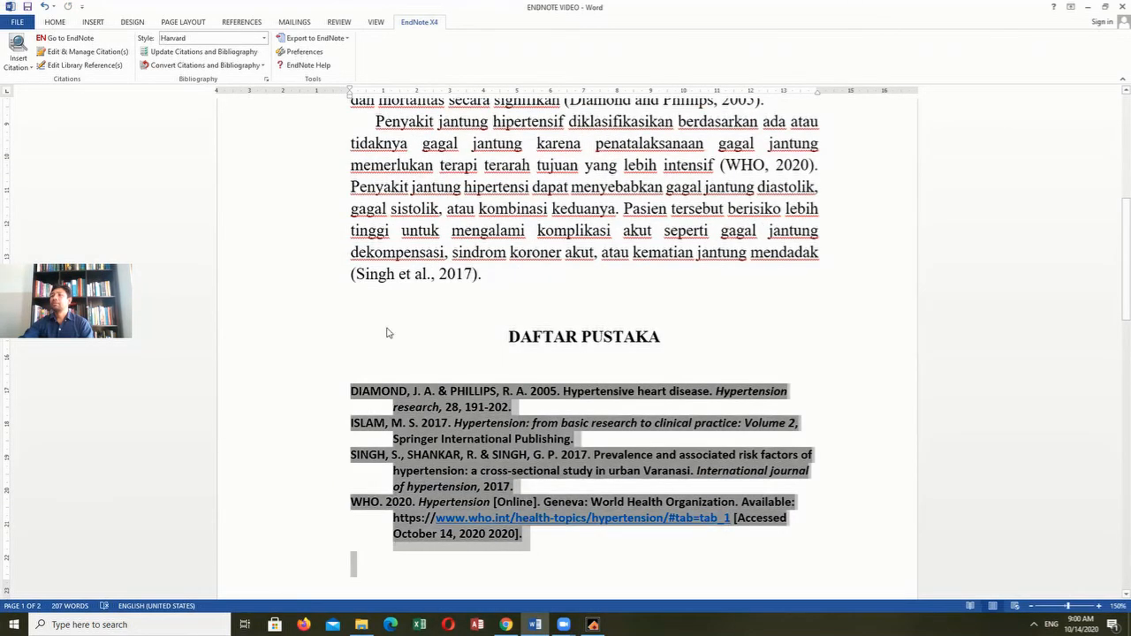
{"action": "left_click", "coordinate": [54, 22]}
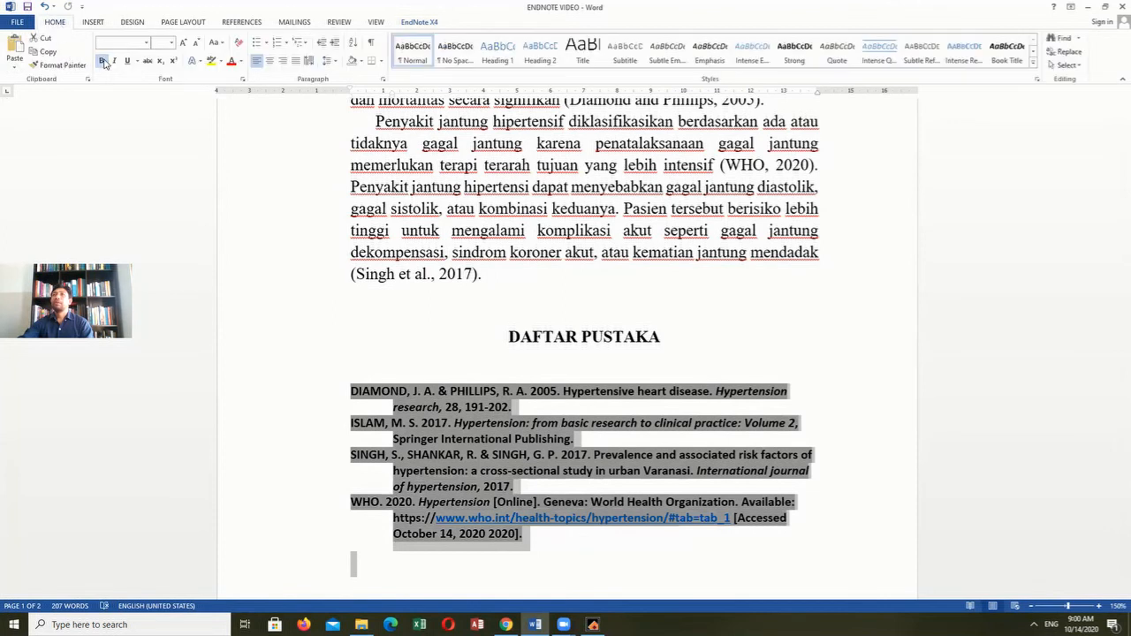
{"action": "left_click", "coordinate": [102, 61]}
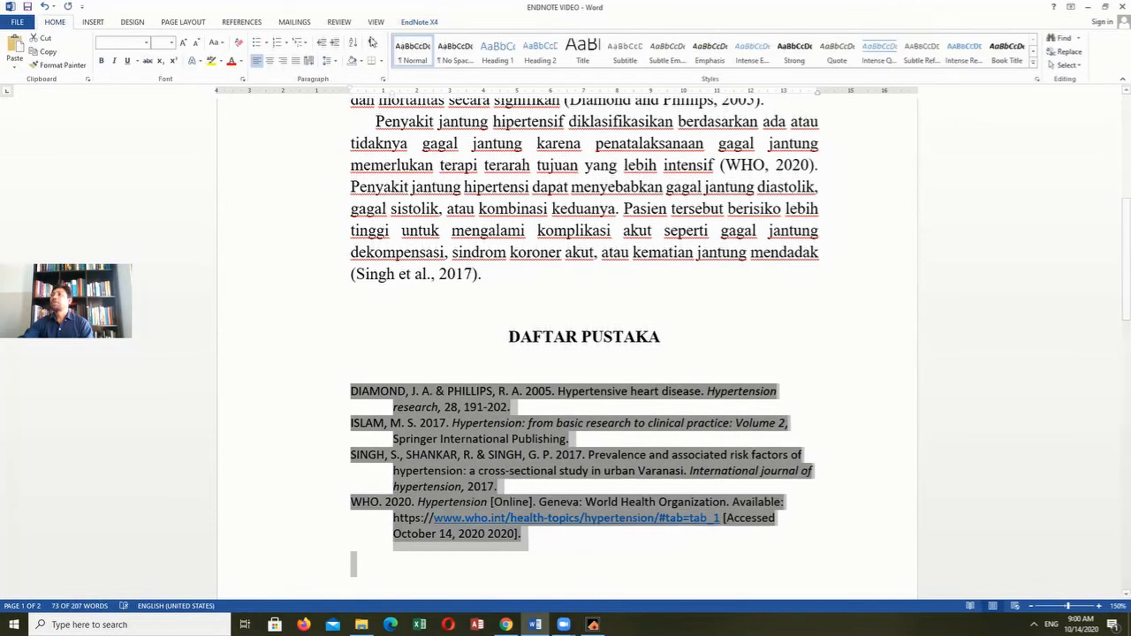
- Change the EndNote citation and bibliography style of the document to Vancouver and check the in-text citations
{"action": "left_click", "coordinate": [419, 22]}
{"action": "left_click", "coordinate": [491, 275]}
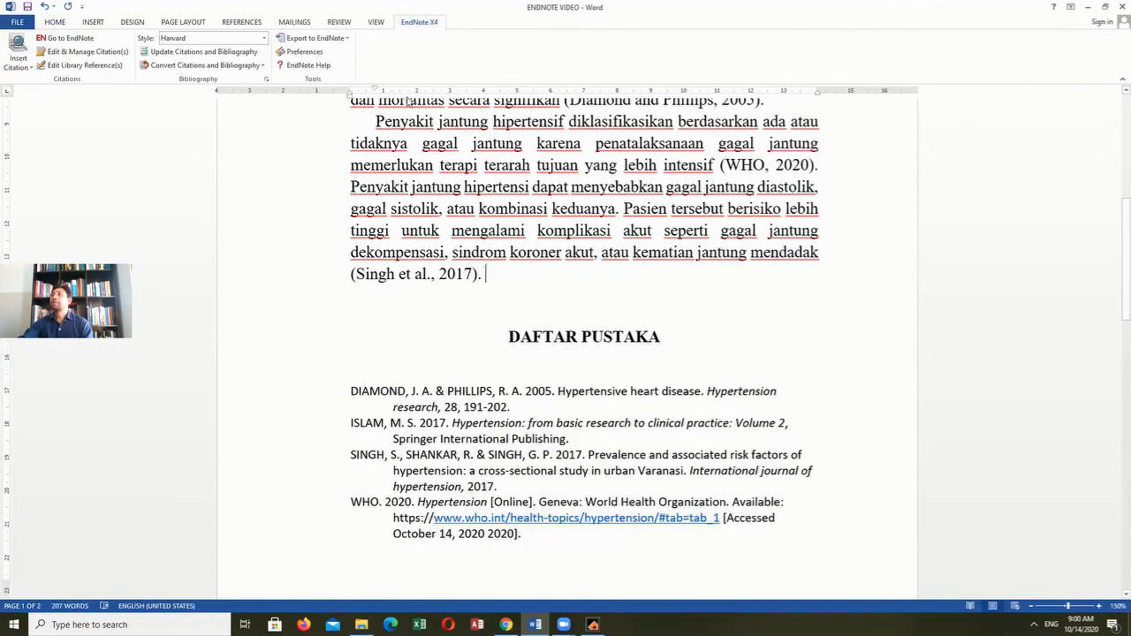
{"action": "left_click", "coordinate": [263, 39]}
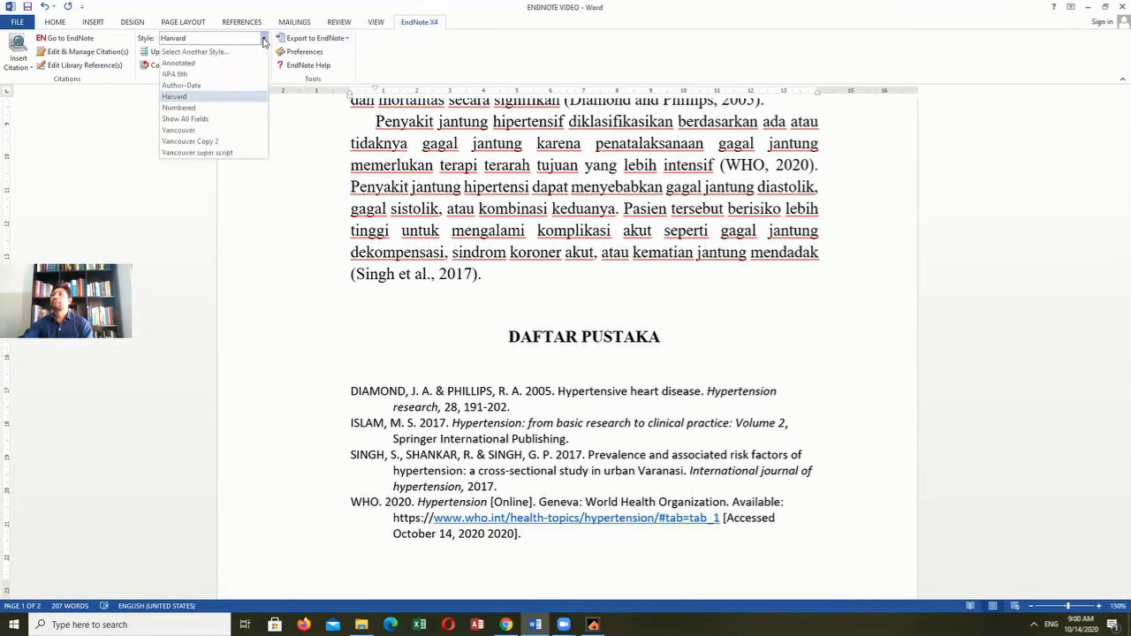
{"action": "left_click", "coordinate": [205, 130]}
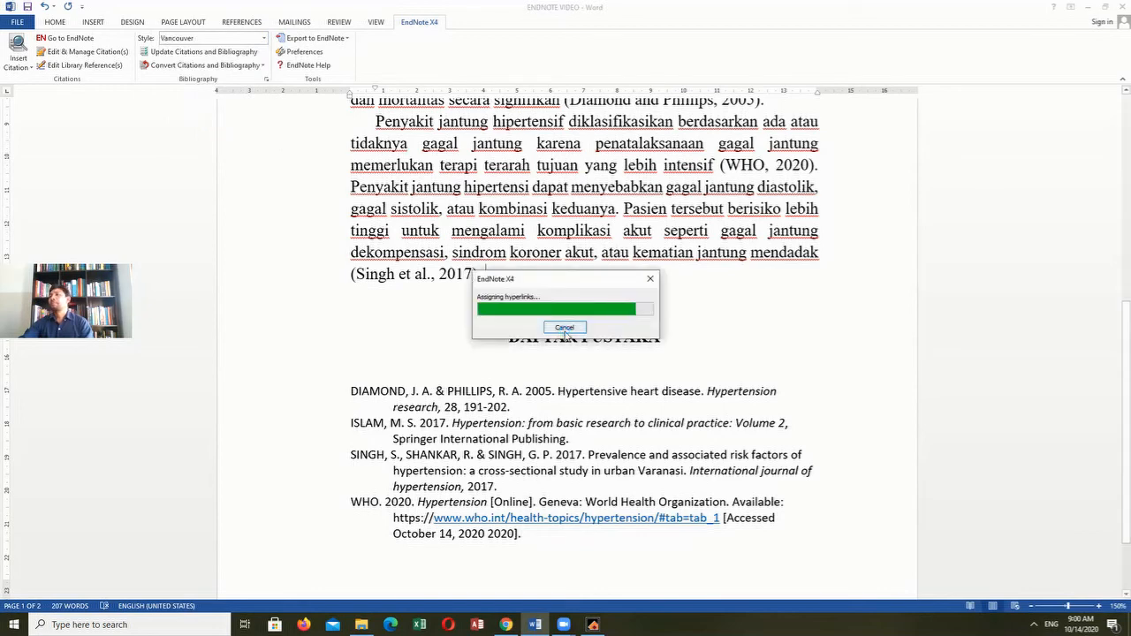
{"action": "scroll", "coordinate": [471, 358], "scroll_direction": "up", "scroll_amount": 5}
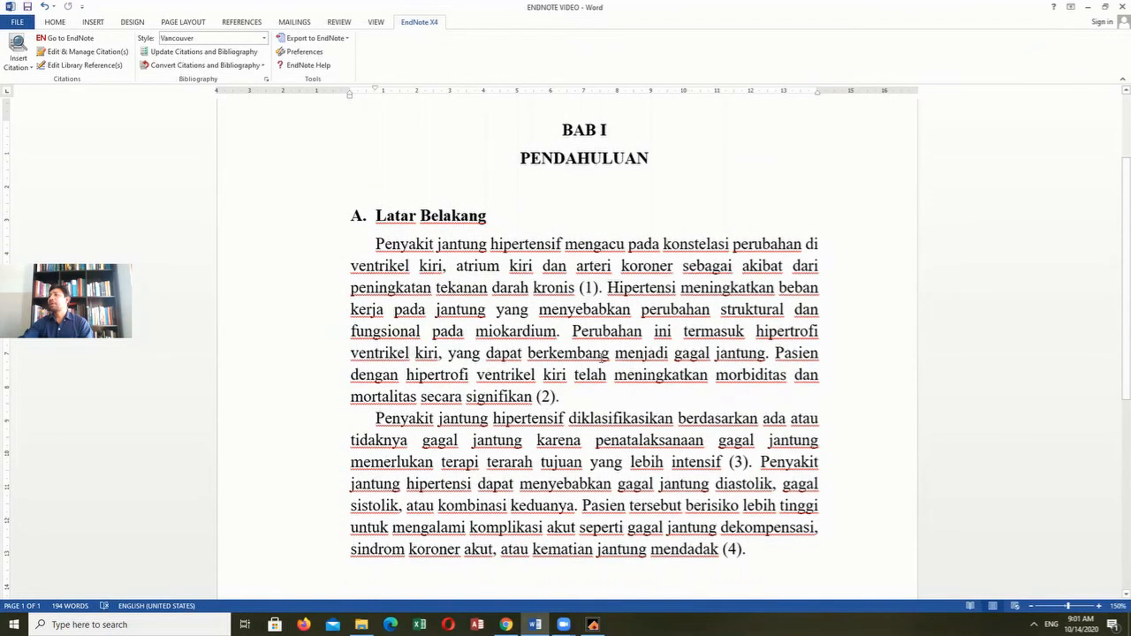
{"action": "left_click", "coordinate": [737, 462]}
{"action": "left_click", "coordinate": [735, 549]}
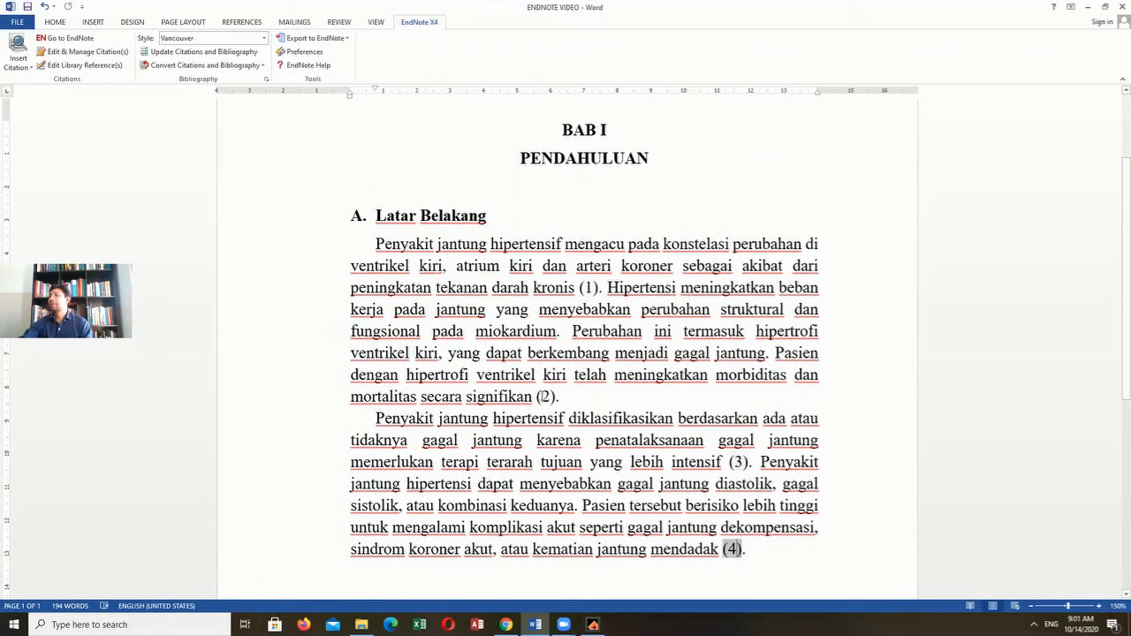
{"action": "scroll", "coordinate": [553, 398], "scroll_direction": "down", "scroll_amount": 6}
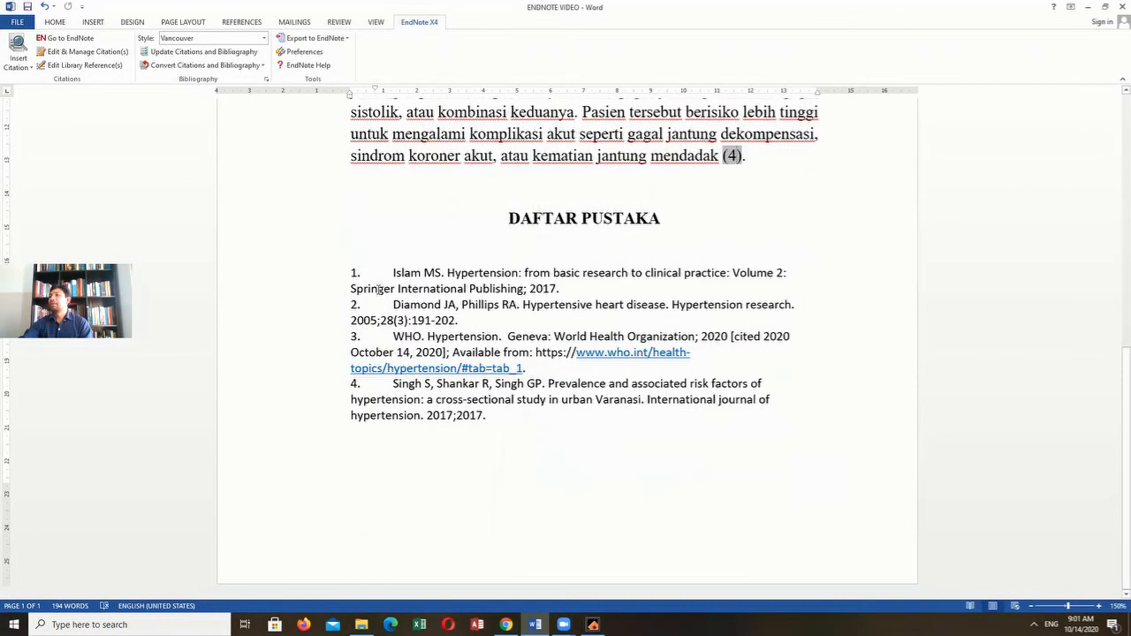
- Format the numbered Vancouver bibliography entries in Times New Roman, size 12
{"action": "left_click_drag", "start_coordinate": [350, 272], "coordinate": [487, 416]}
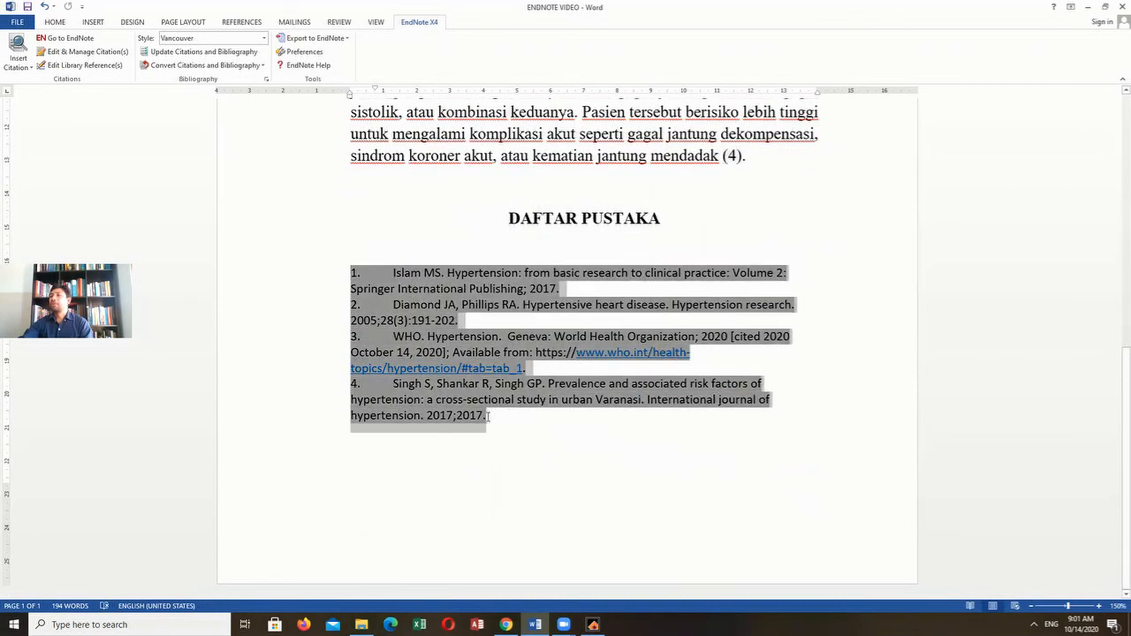
{"action": "left_click", "coordinate": [55, 23]}
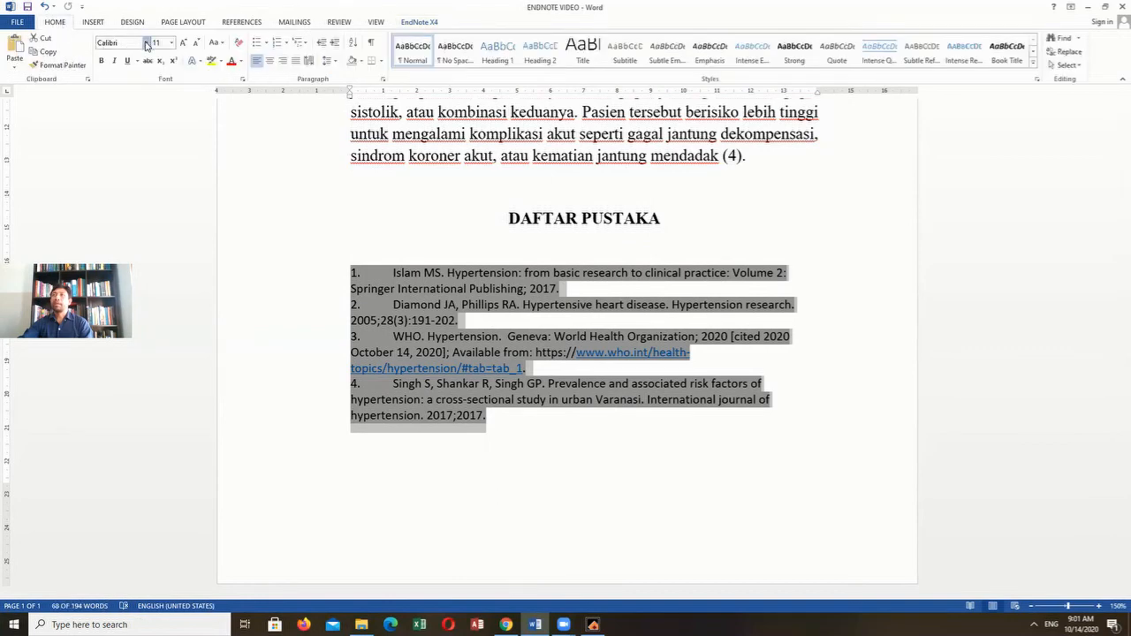
{"action": "left_click", "coordinate": [147, 44]}
{"action": "scroll", "coordinate": [148, 81], "scroll_direction": "up", "scroll_amount": 10}
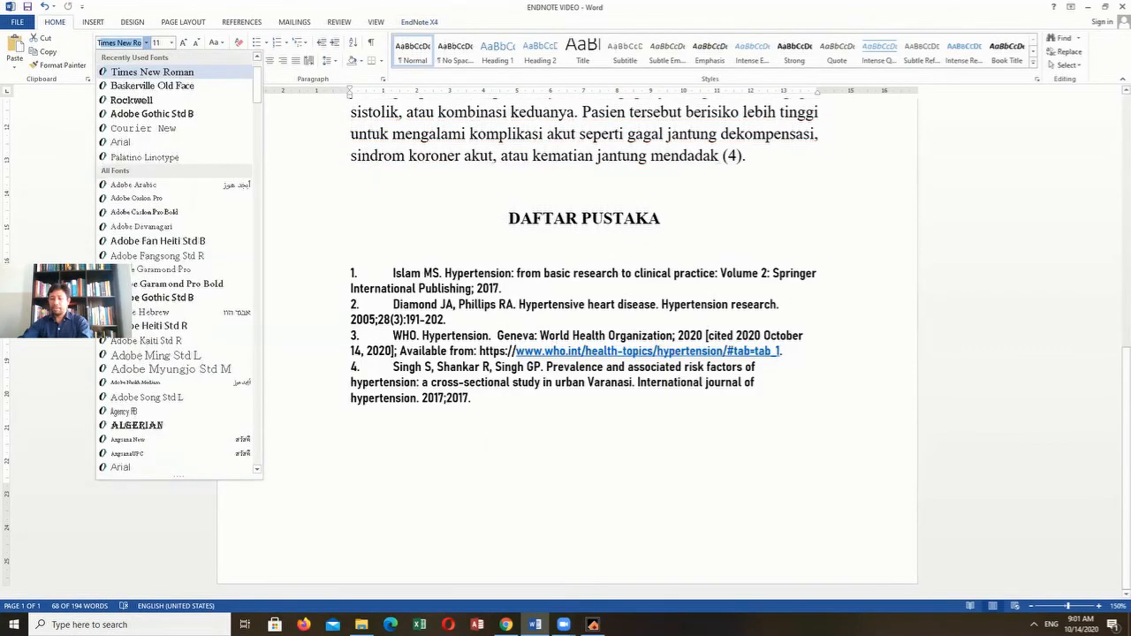
{"action": "left_click", "coordinate": [150, 72]}
{"action": "left_click", "coordinate": [171, 44]}
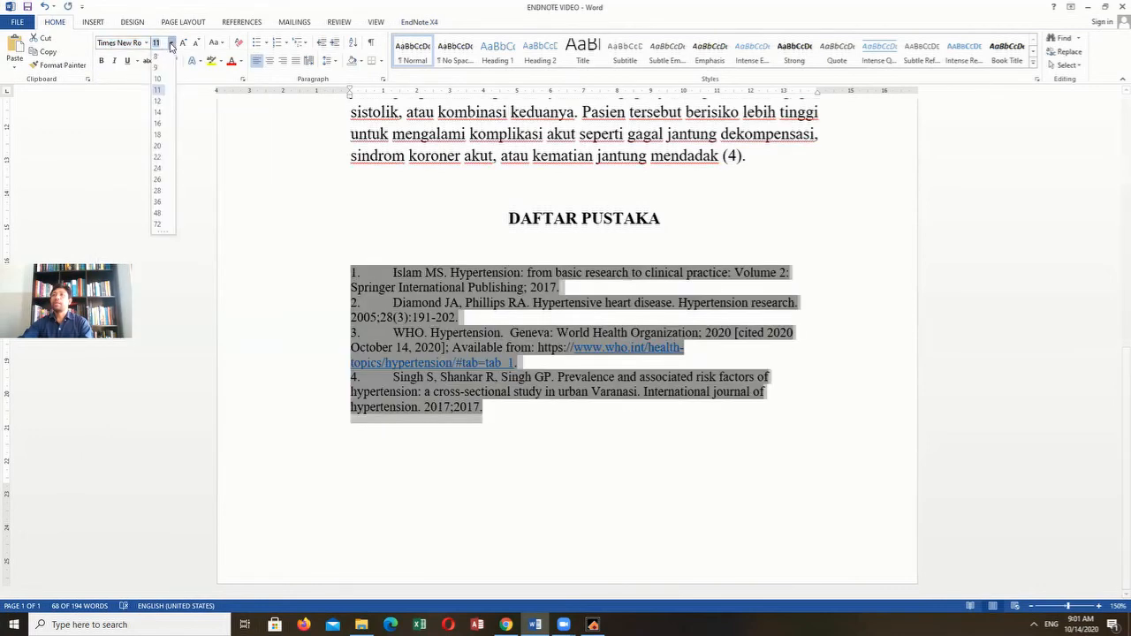
{"action": "left_click", "coordinate": [156, 102]}
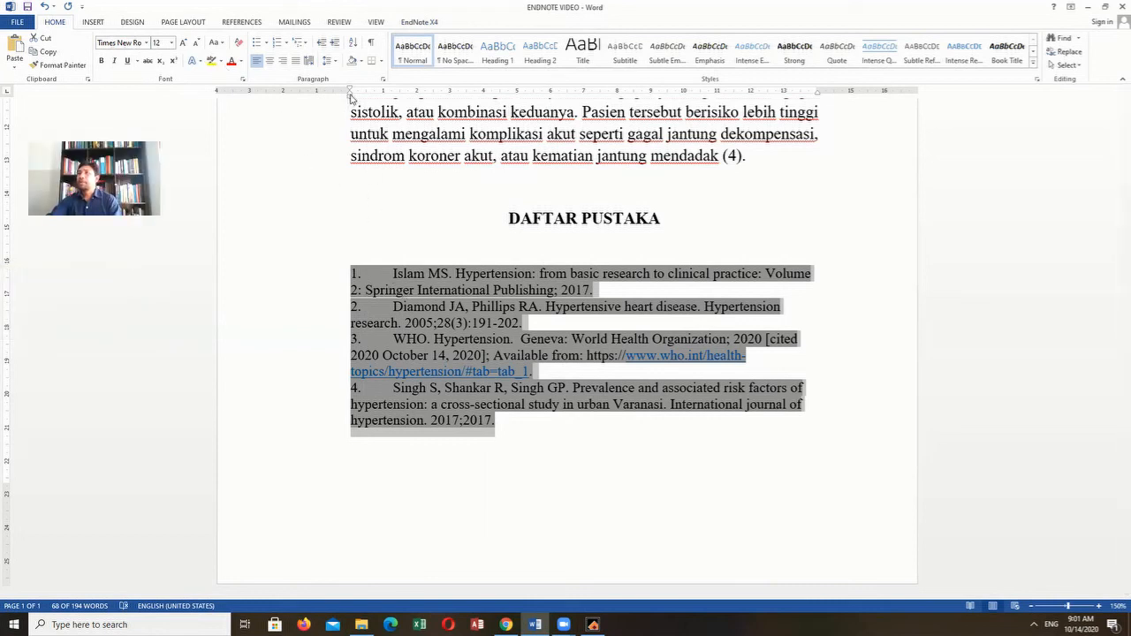
- Give the numbered bibliography entries a hanging indent of about 0.75 cm, deselect them and return to the PENDAHULUAN heading
{"action": "mouse_move", "coordinate": [351, 95]}
{"action": "left_mouse_down"}
{"action": "mouse_move", "coordinate": [367, 96]}
{"action": "mouse_move", "coordinate": [350, 92]}
{"action": "left_mouse_up"}
{"action": "left_click_drag", "start_coordinate": [350, 97], "coordinate": [375, 97]}
{"action": "left_click", "coordinate": [569, 446]}
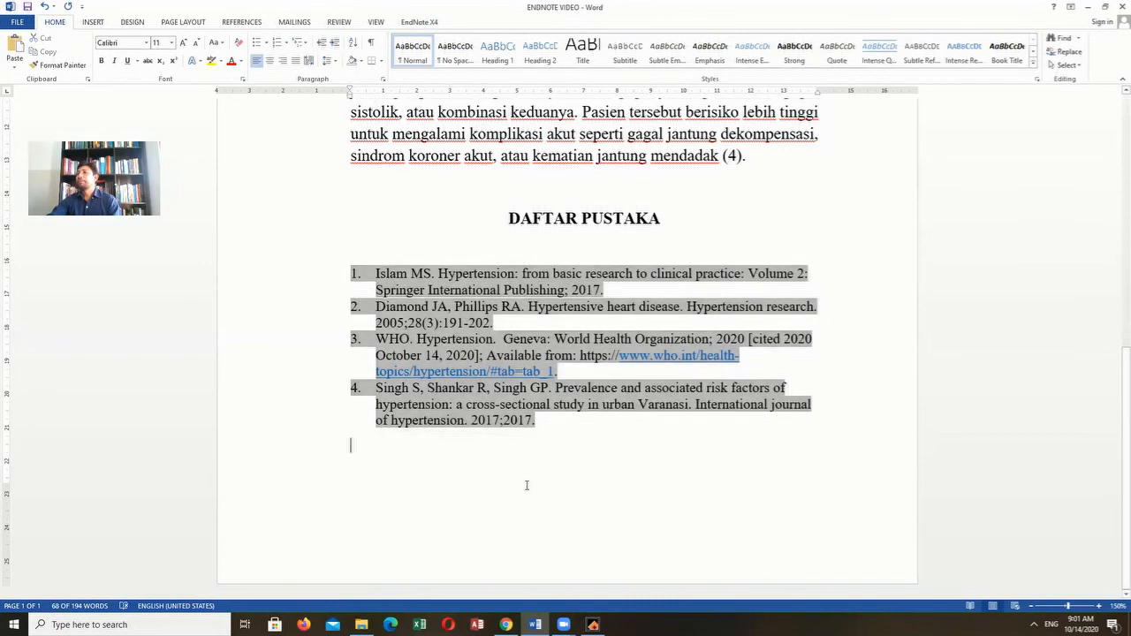
{"action": "left_click", "coordinate": [689, 199]}
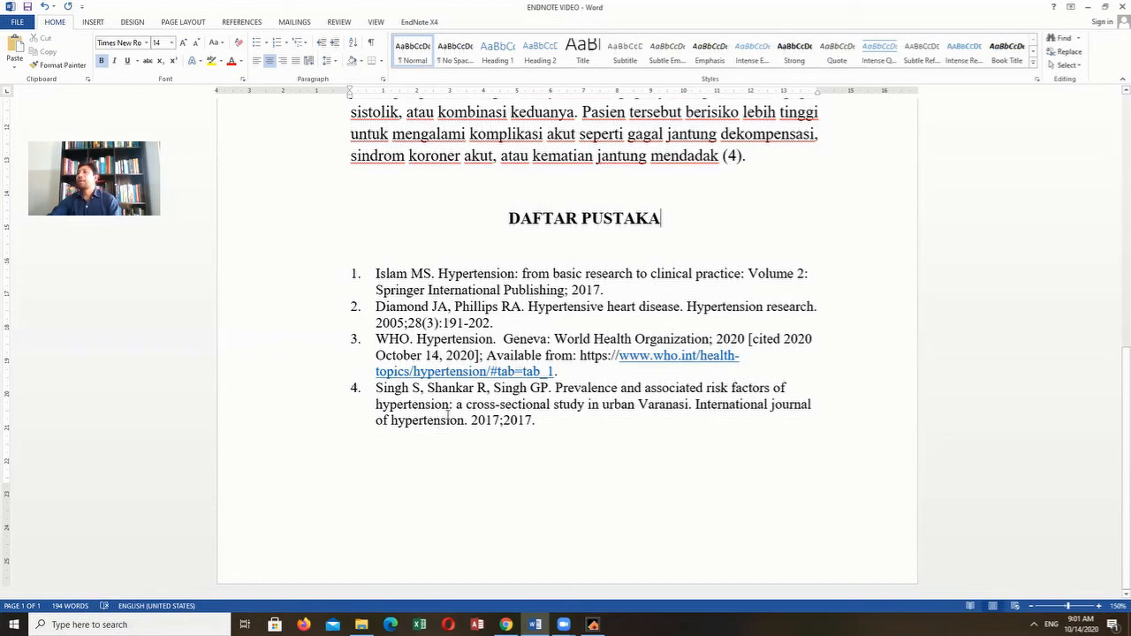
{"action": "scroll", "coordinate": [448, 415], "scroll_direction": "up", "scroll_amount": 10}
{"action": "left_click", "coordinate": [664, 232]}
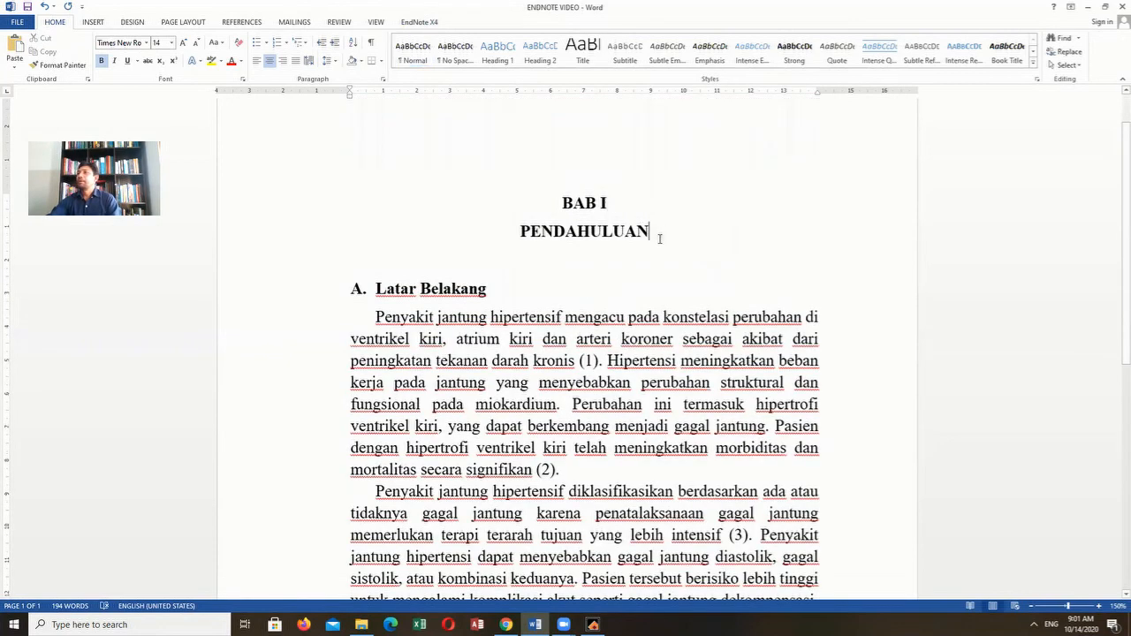